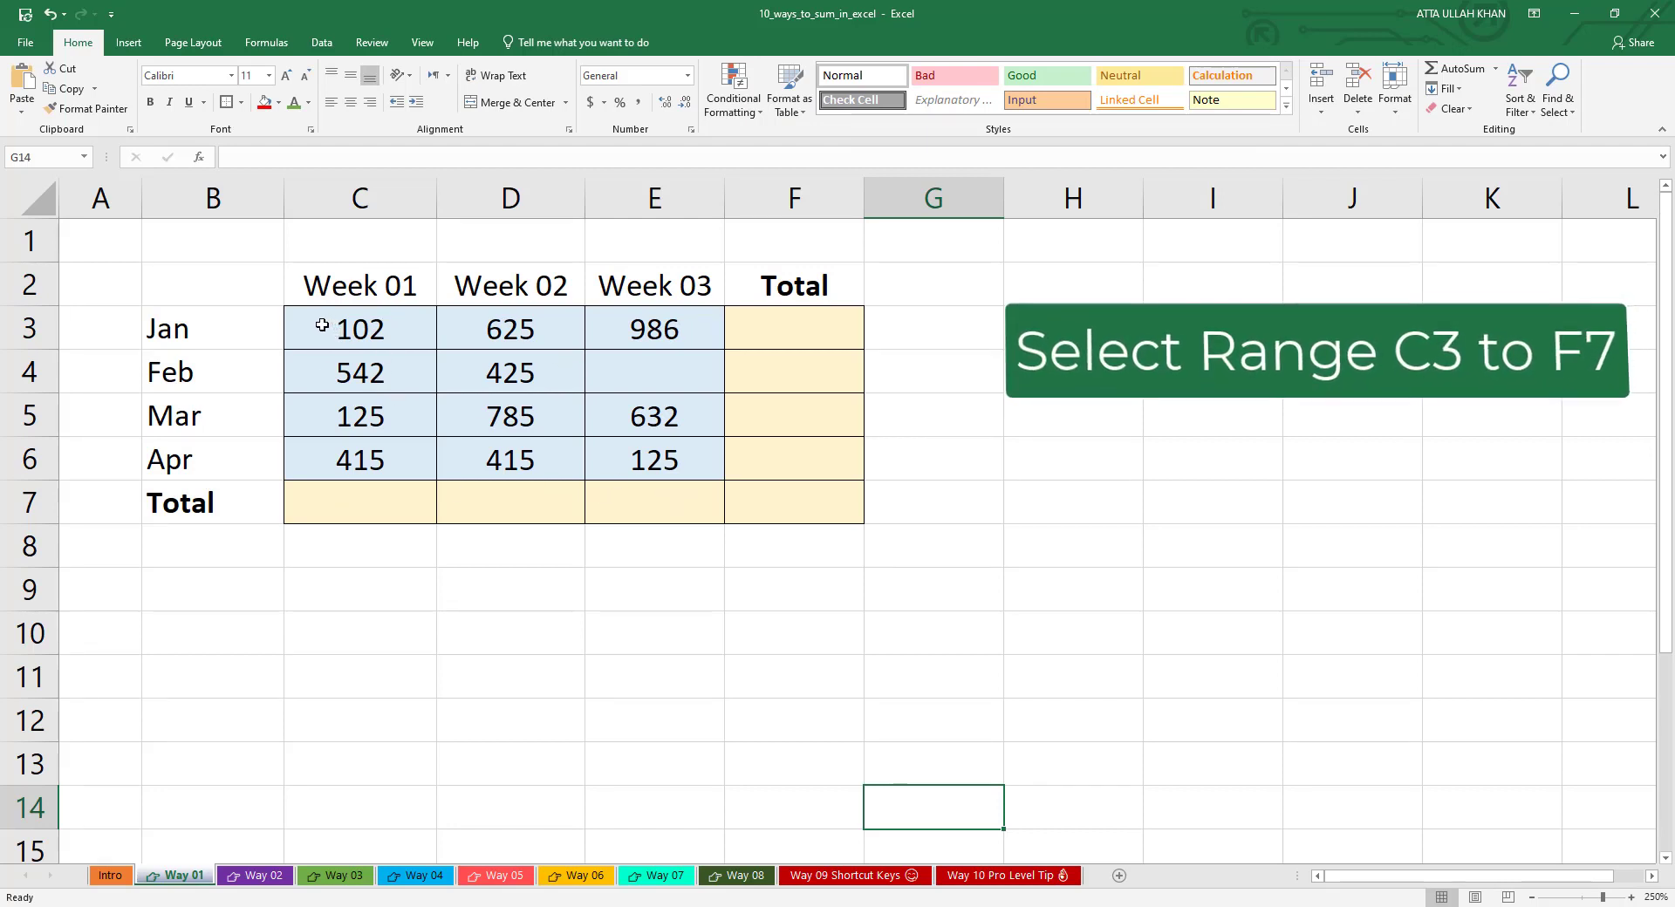
Add row and column totals to the weekly table C3:F7 on the Way 01 sheet with AutoSum.
drag(322, 324, 760, 498)
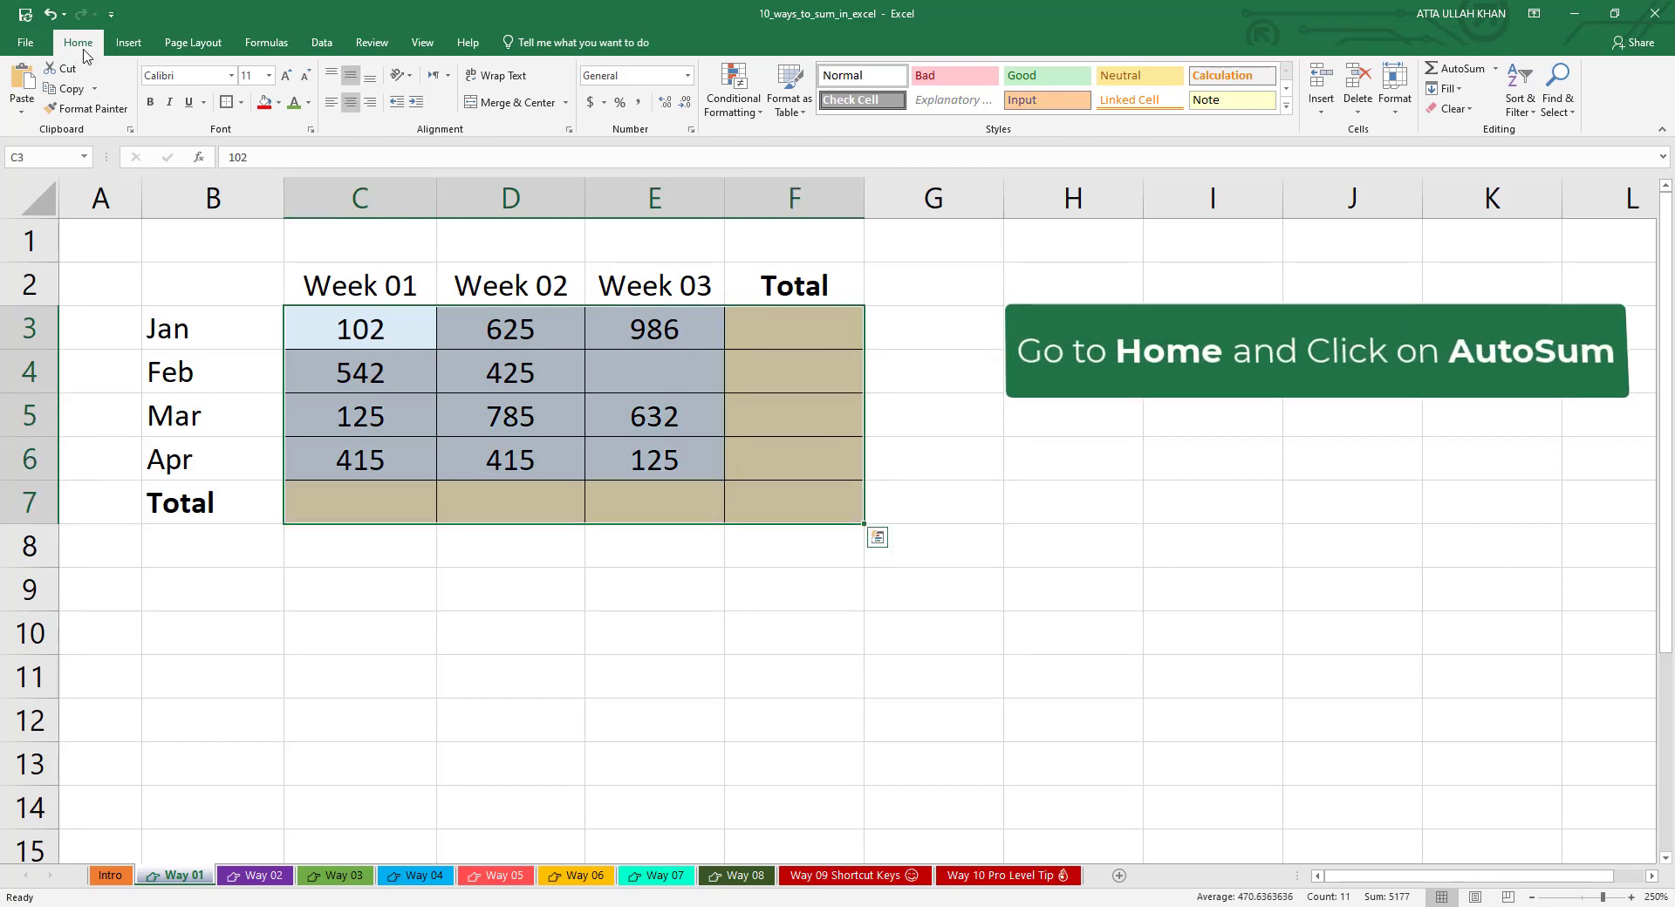
click(1457, 70)
click(829, 540)
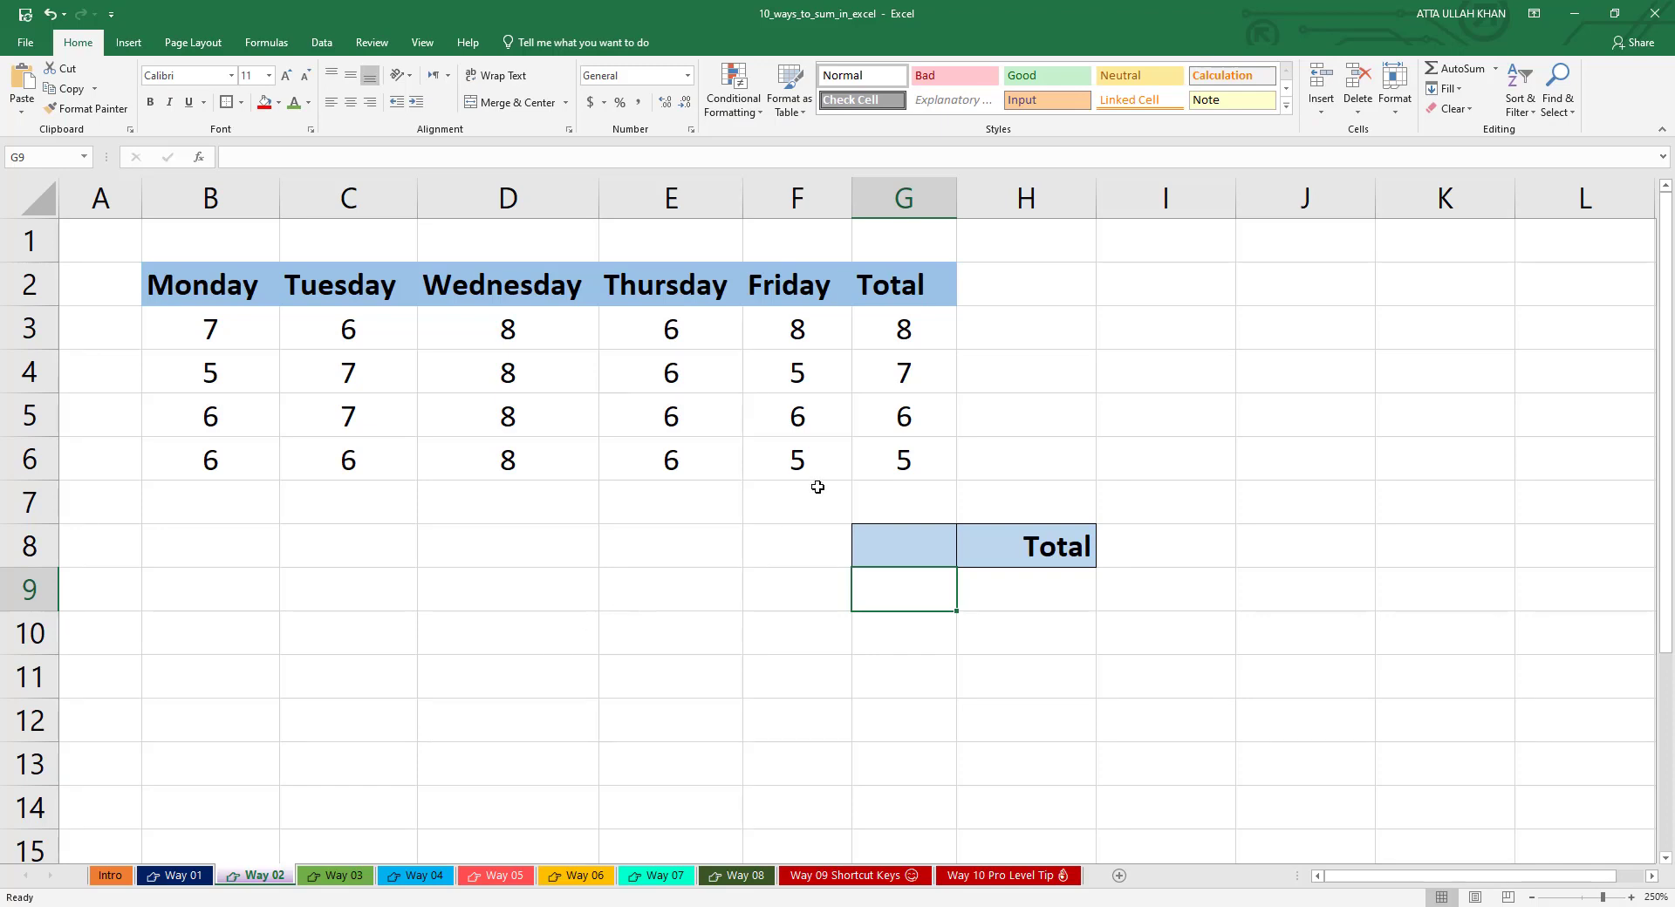
Enter =SUM(G3:G6) in cell G8 on the Way 02 sheet to total the Total column.
click(893, 550)
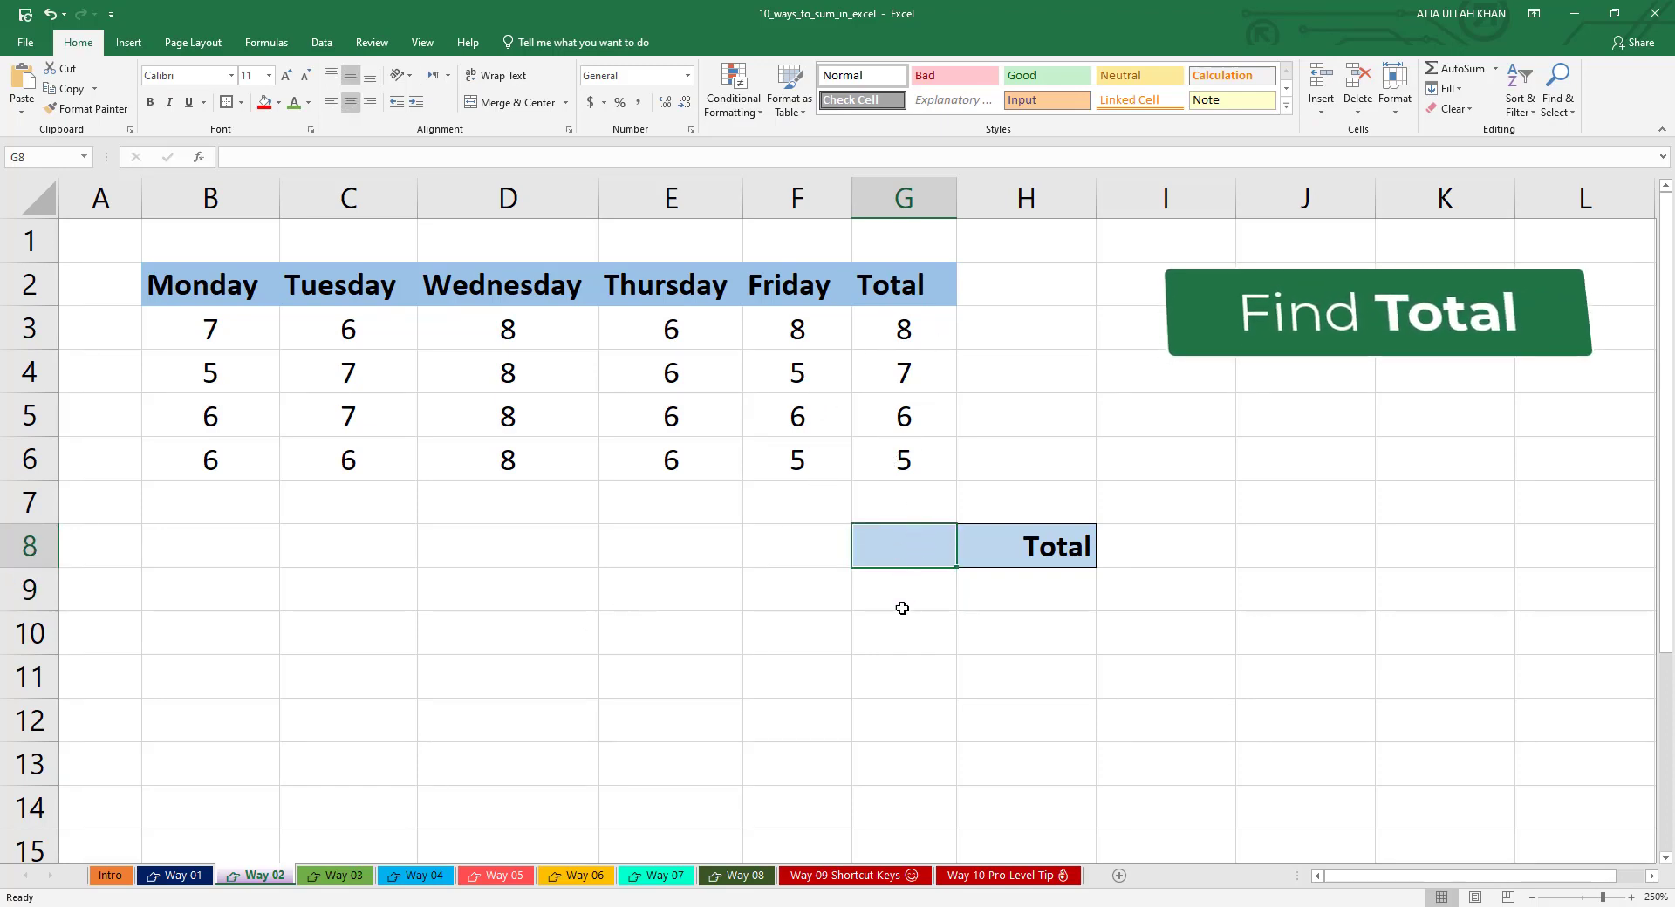
text(=sum)
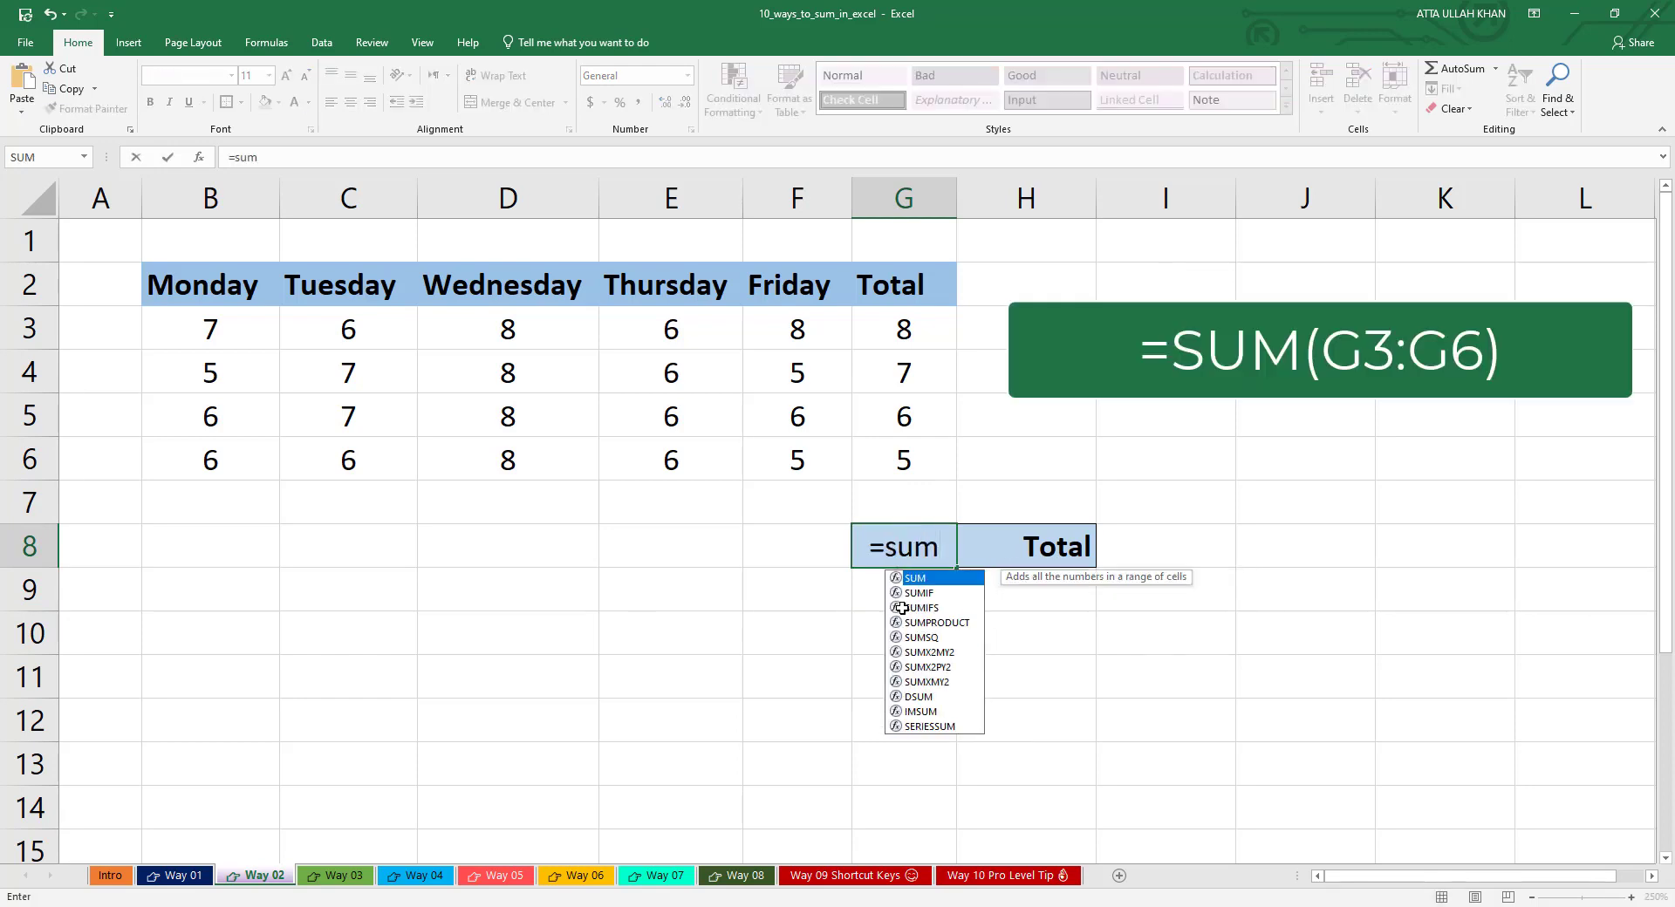
key(Tab)
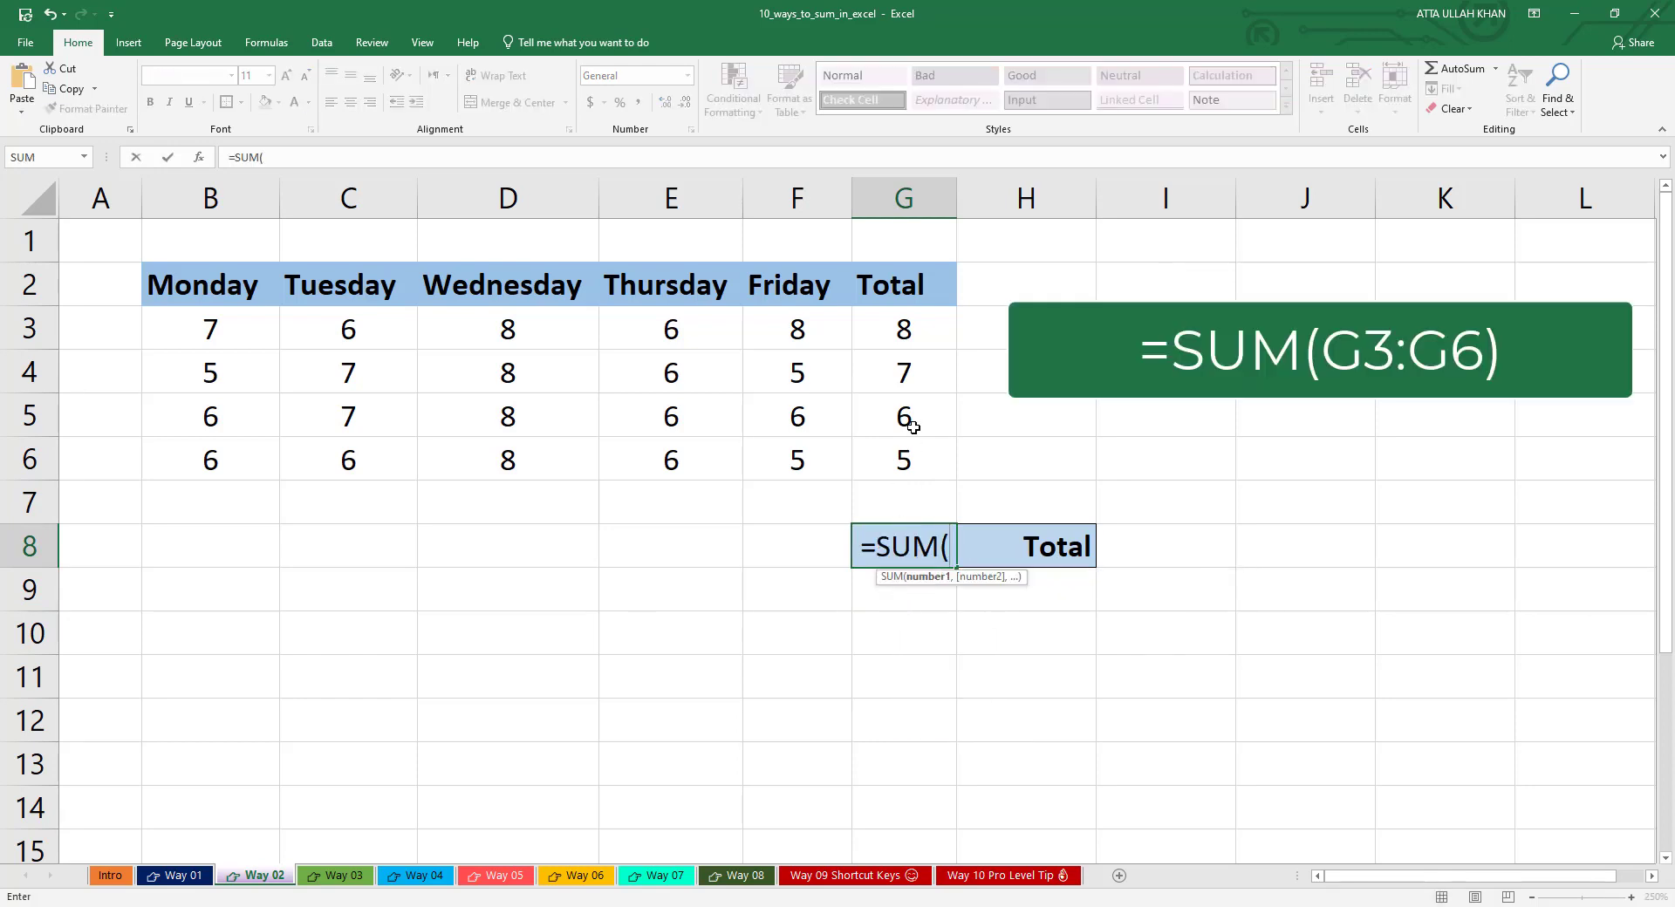
drag(904, 324, 905, 458)
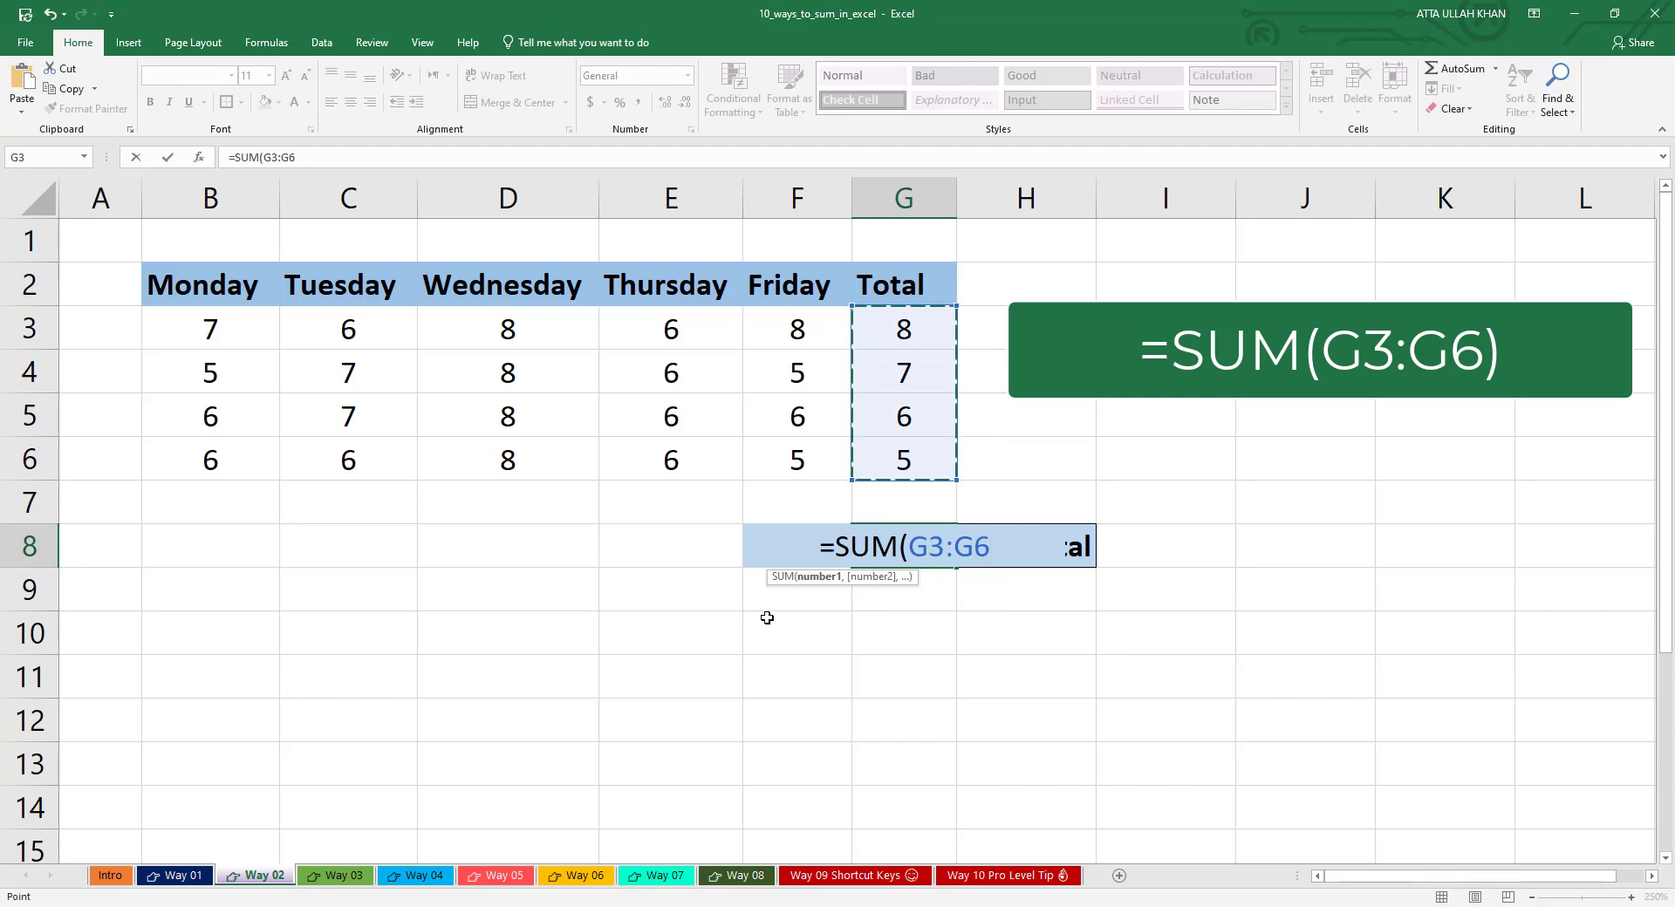
text())
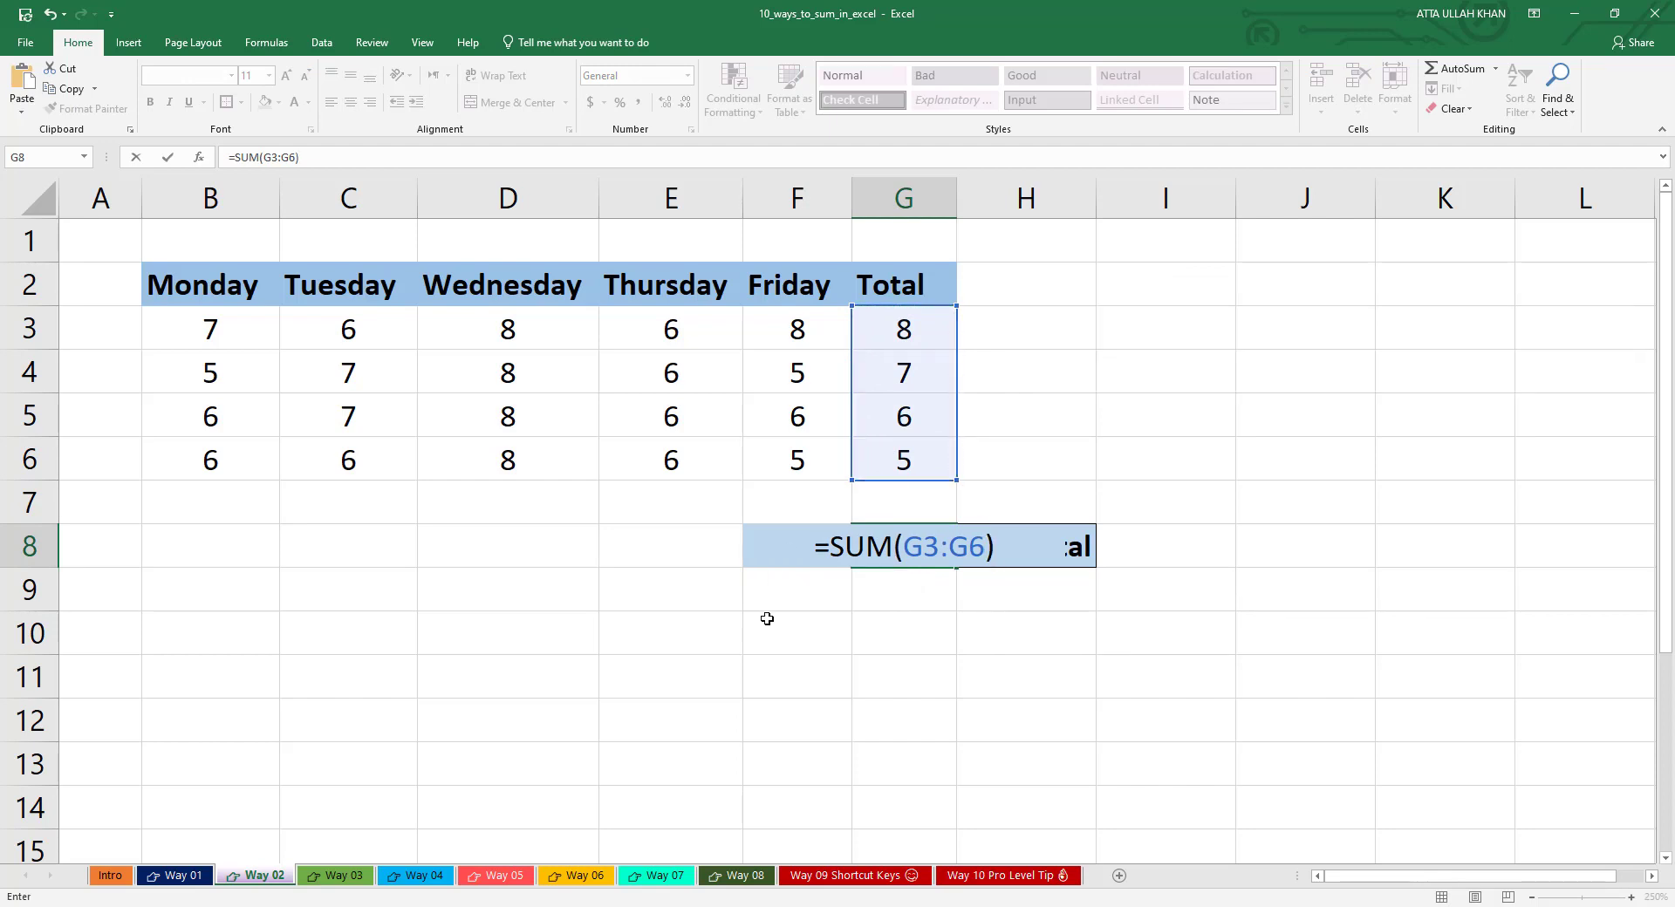
key(Return)
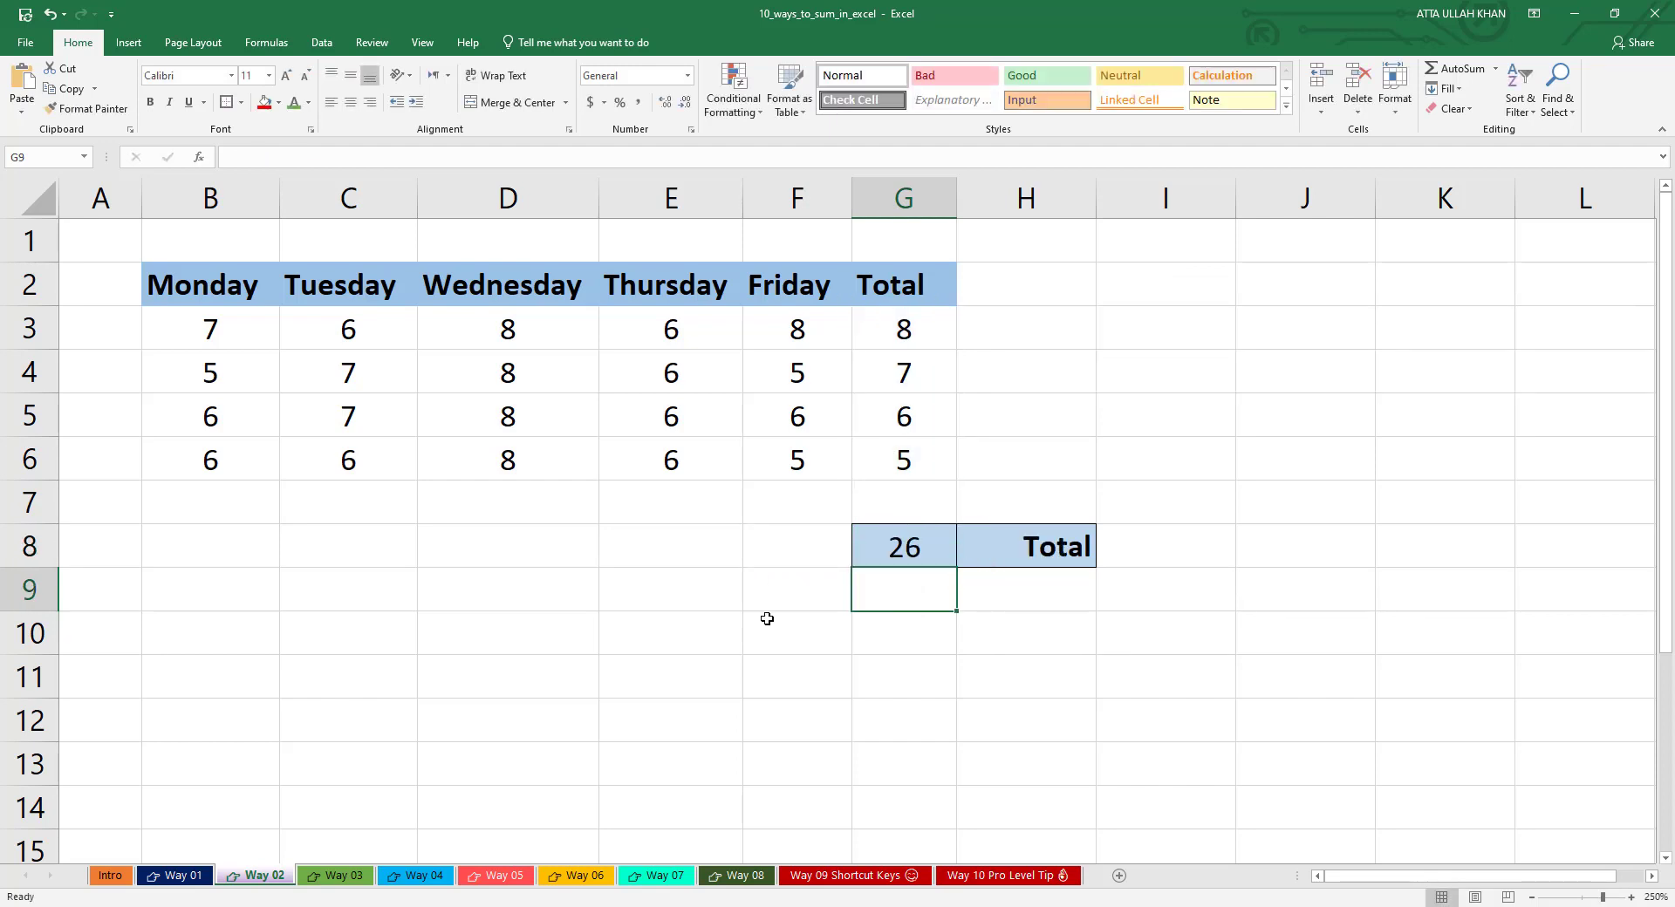
click(942, 541)
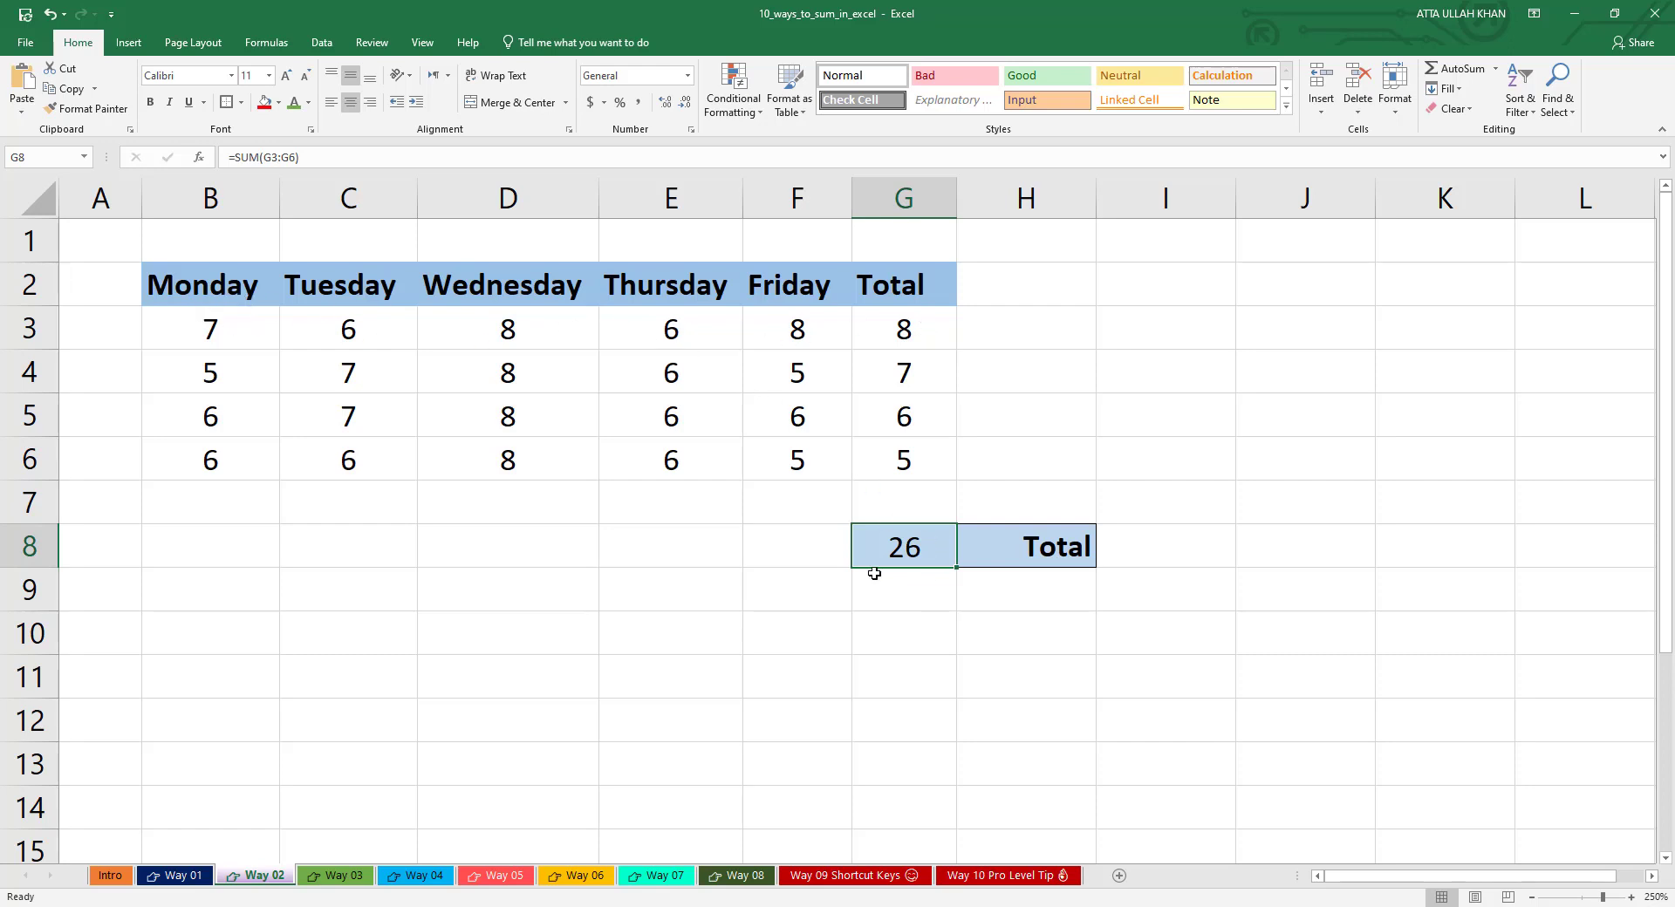
click(934, 595)
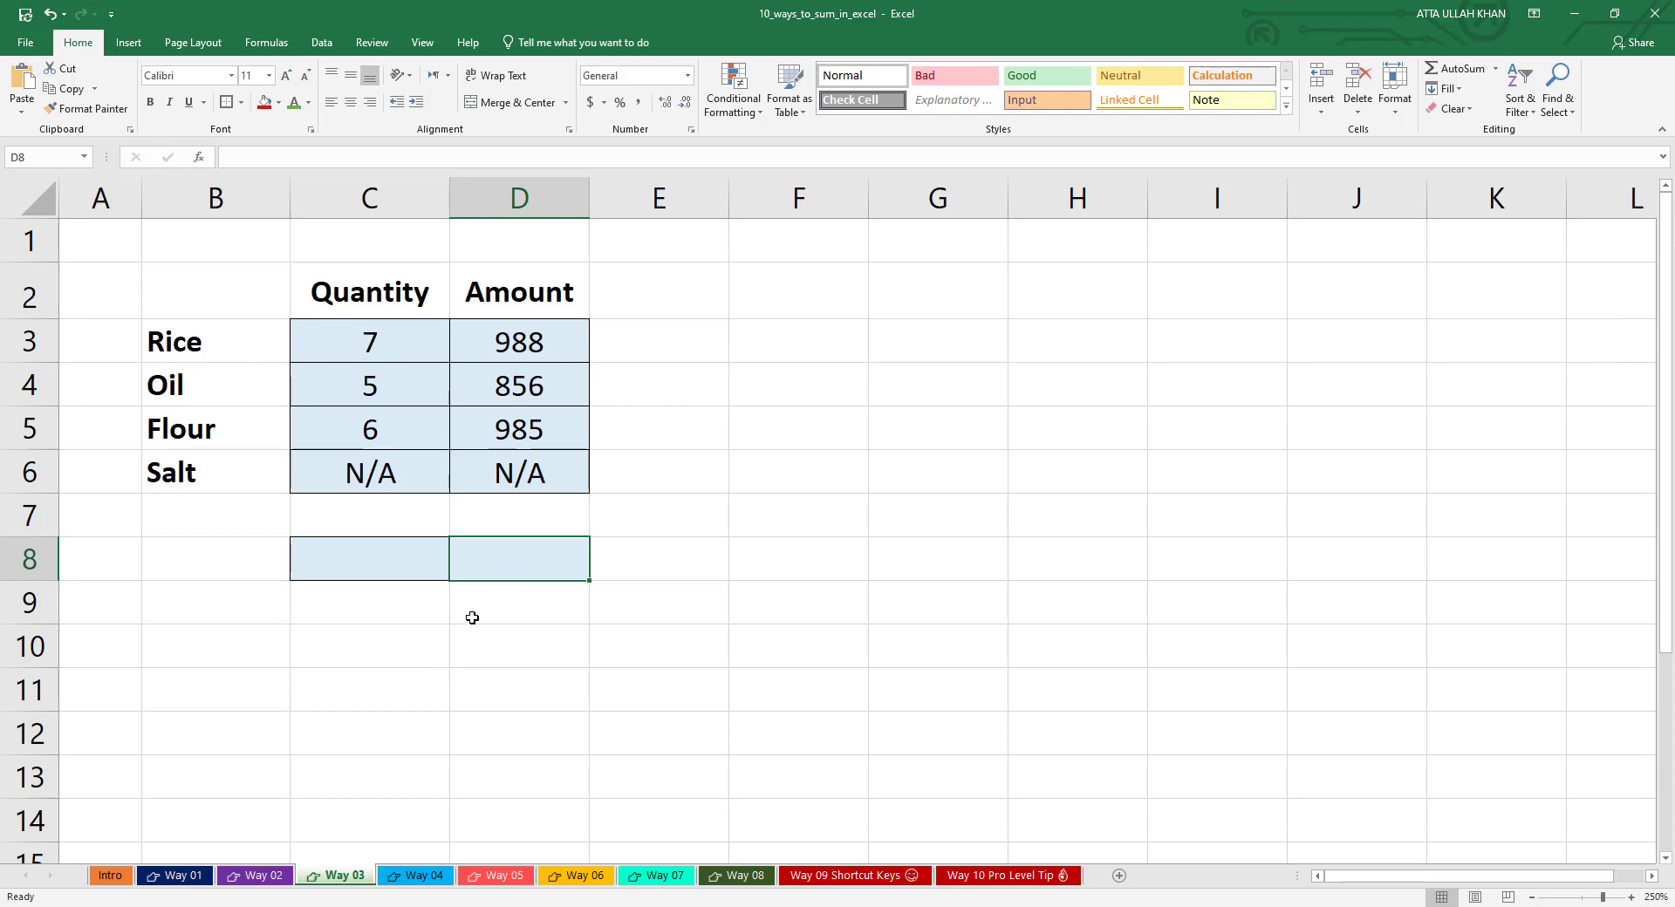
Enter =D3+D6 in cell D8 on the Way 03 sheet to add the Rice and Salt amounts.
text(=)
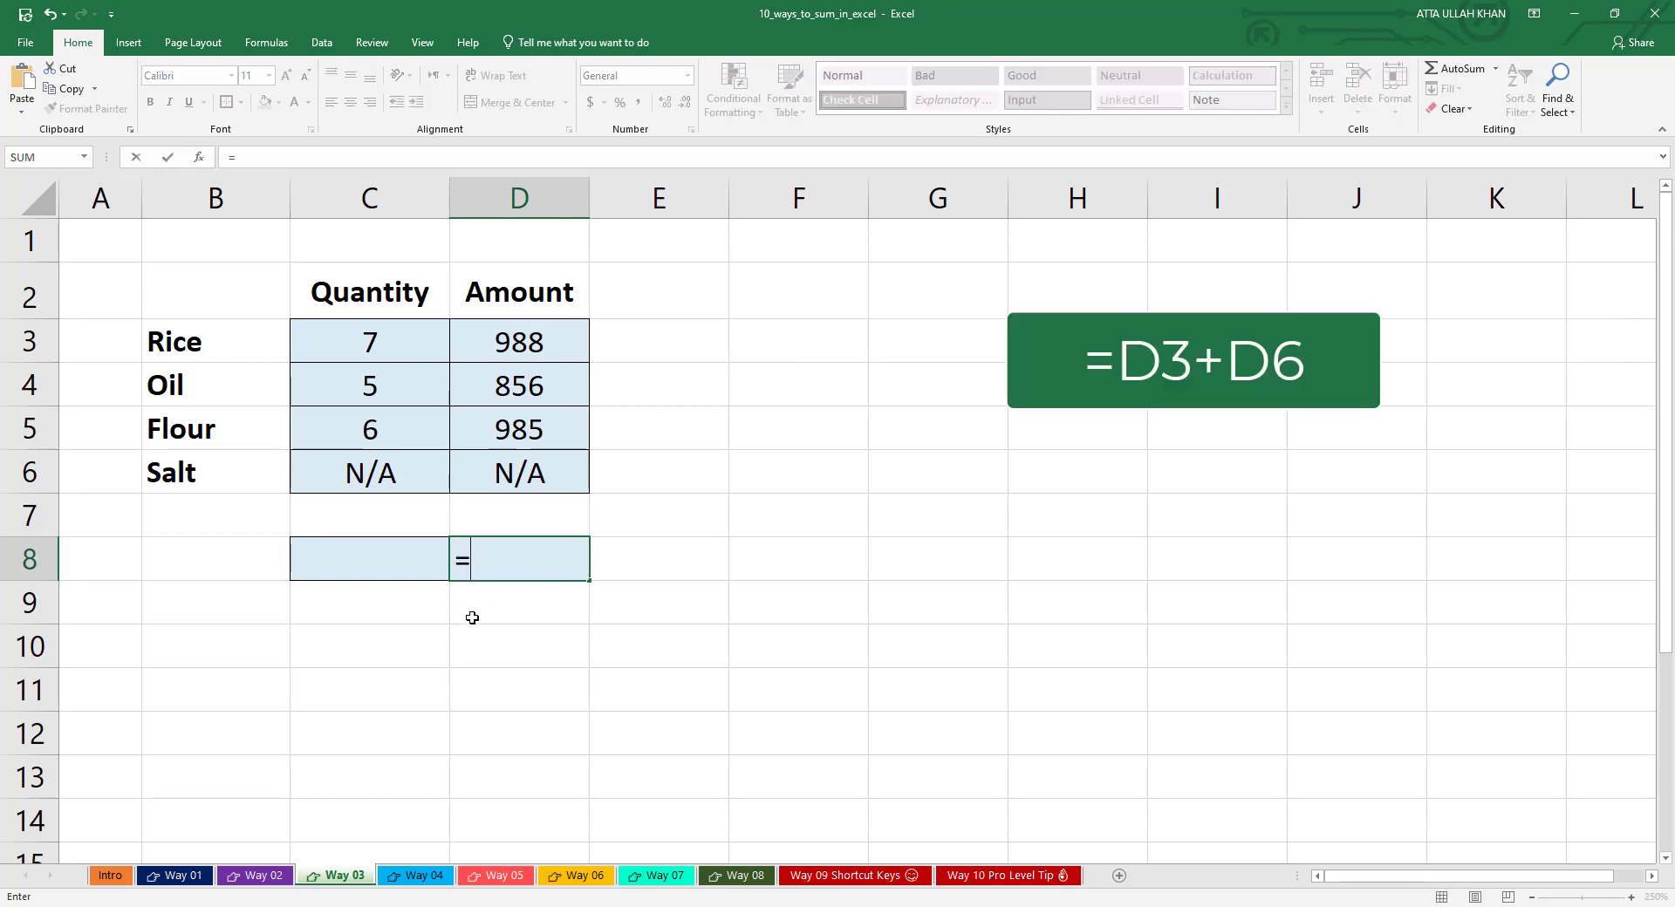
click(534, 350)
text(+)
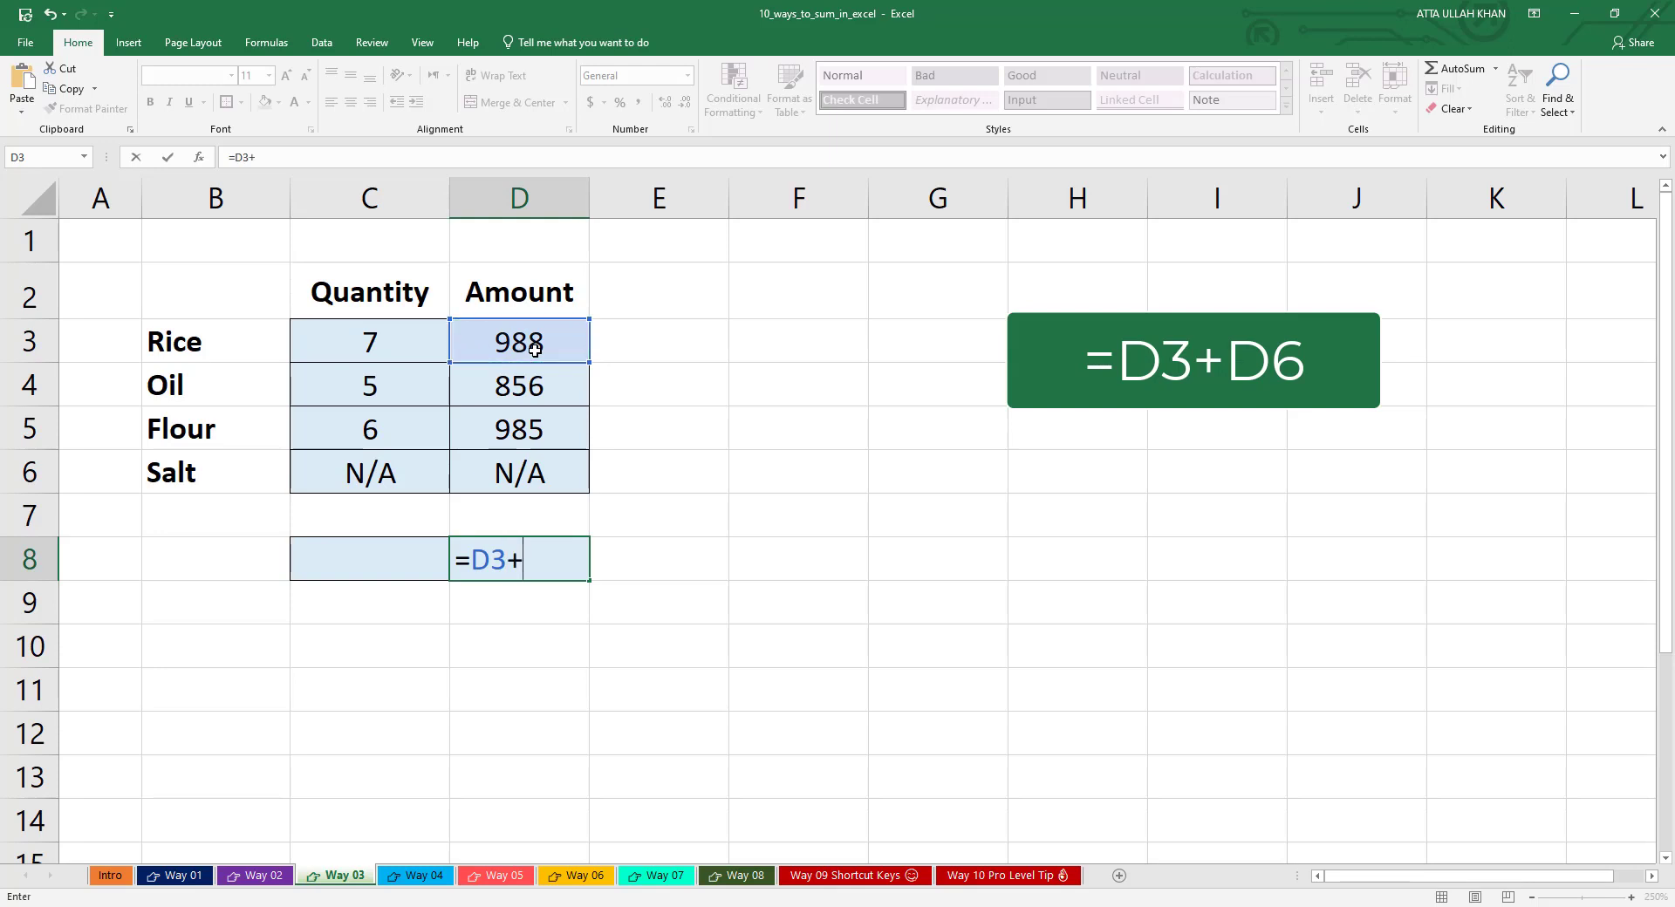
click(545, 467)
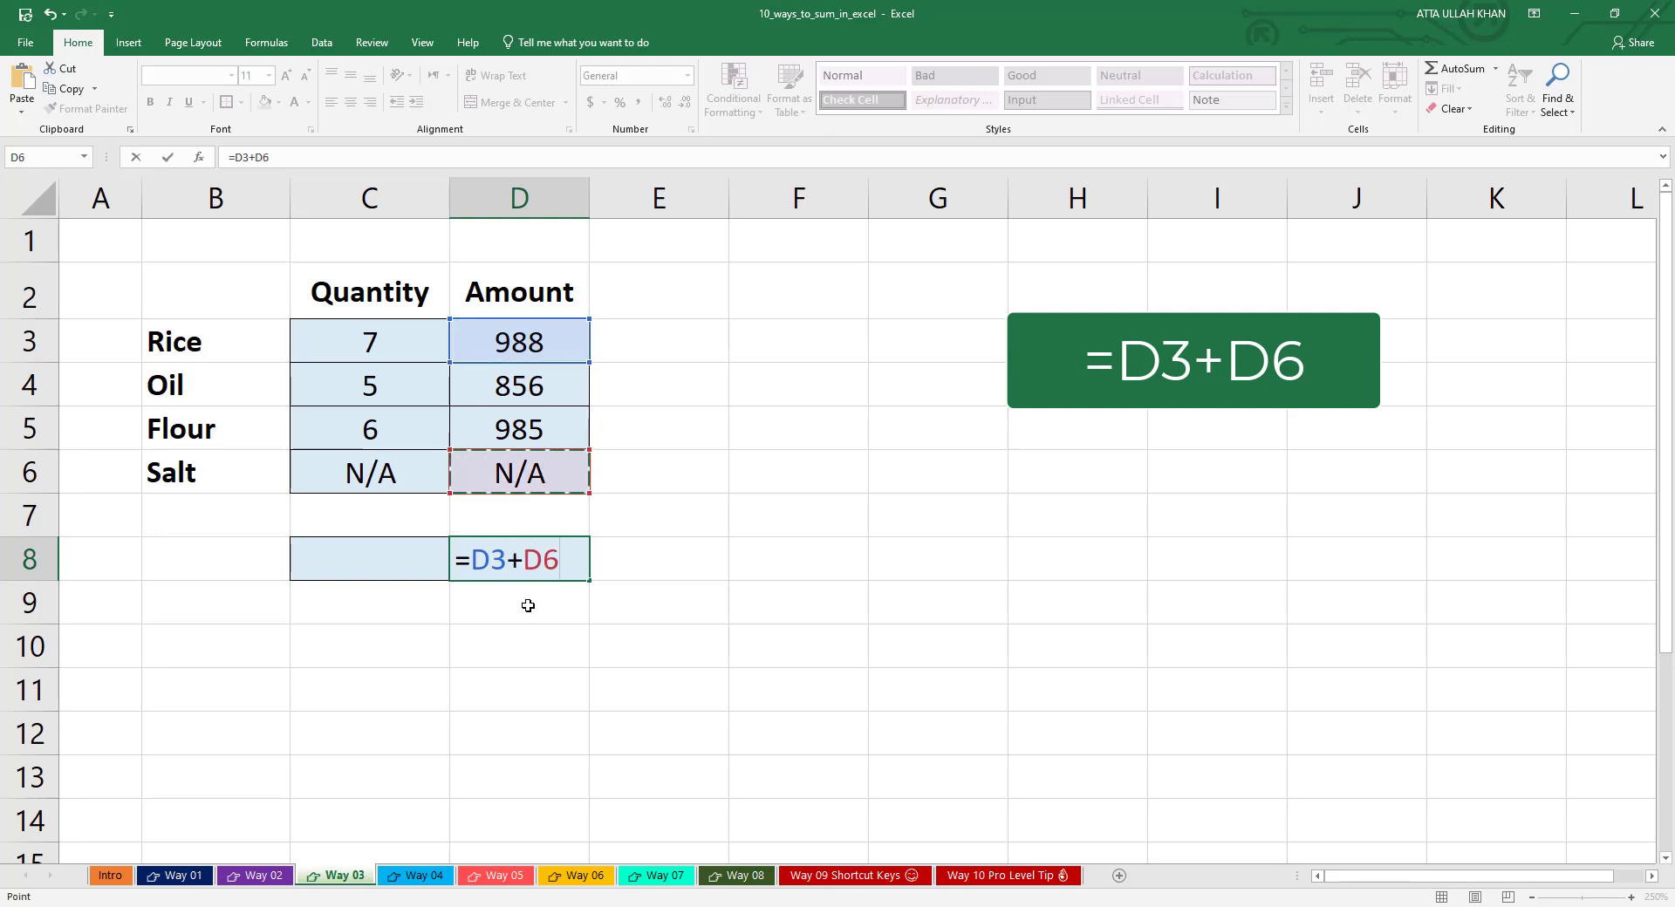
key(Return)
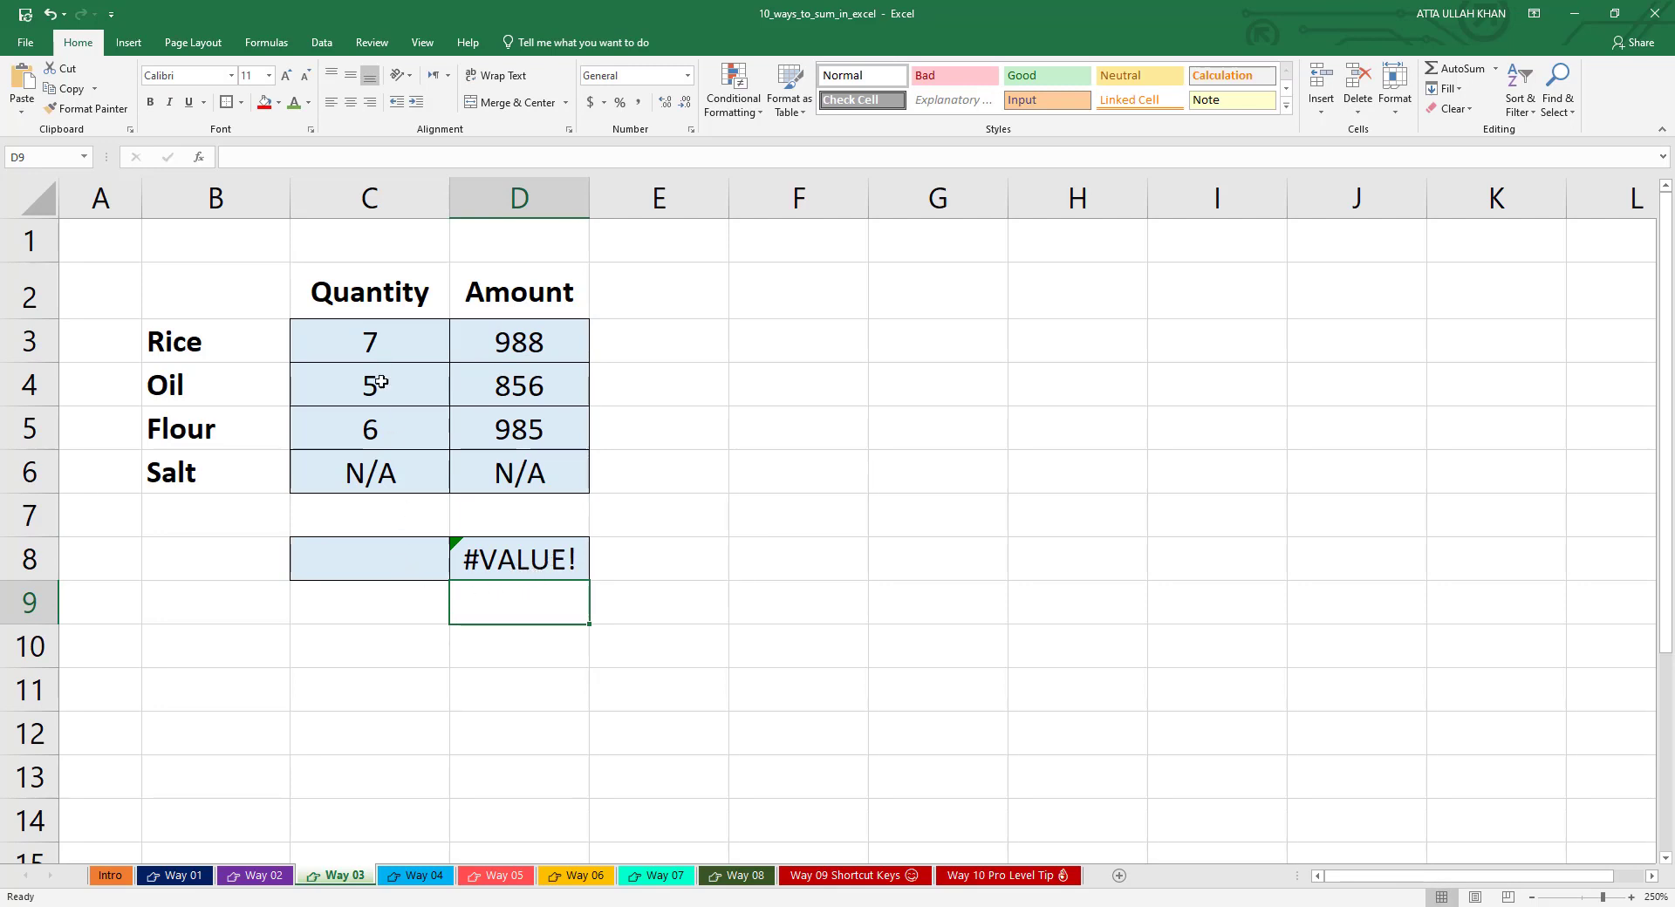
Enter =SUM(C3:C6) in cell C8 to total the Quantity column.
click(391, 571)
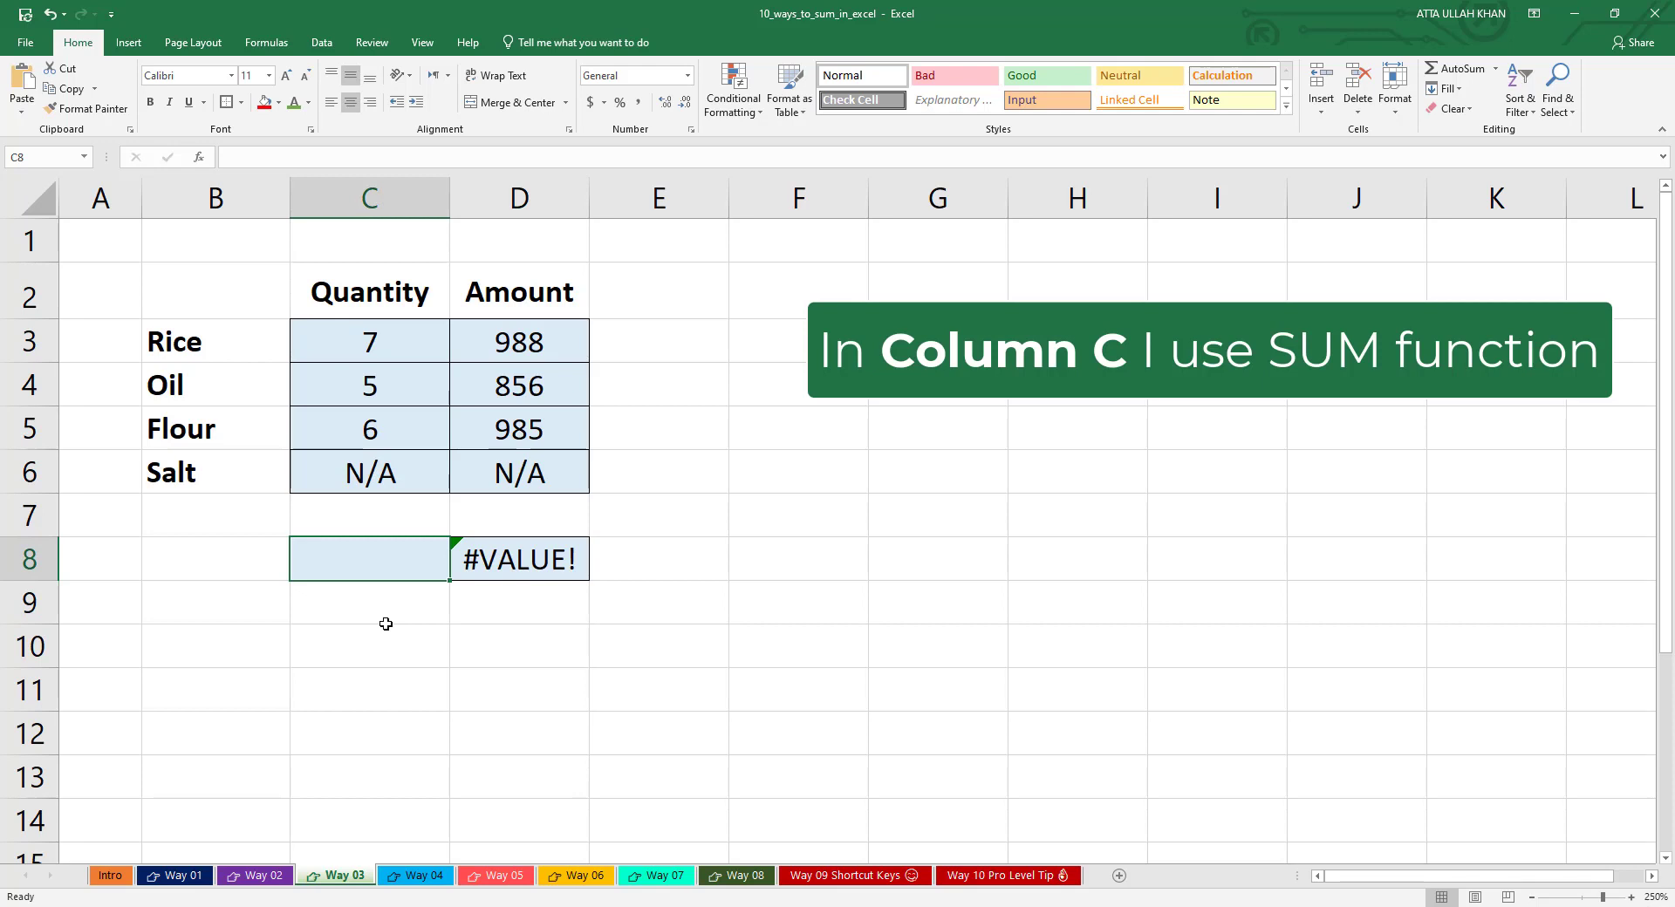
text(=sum)
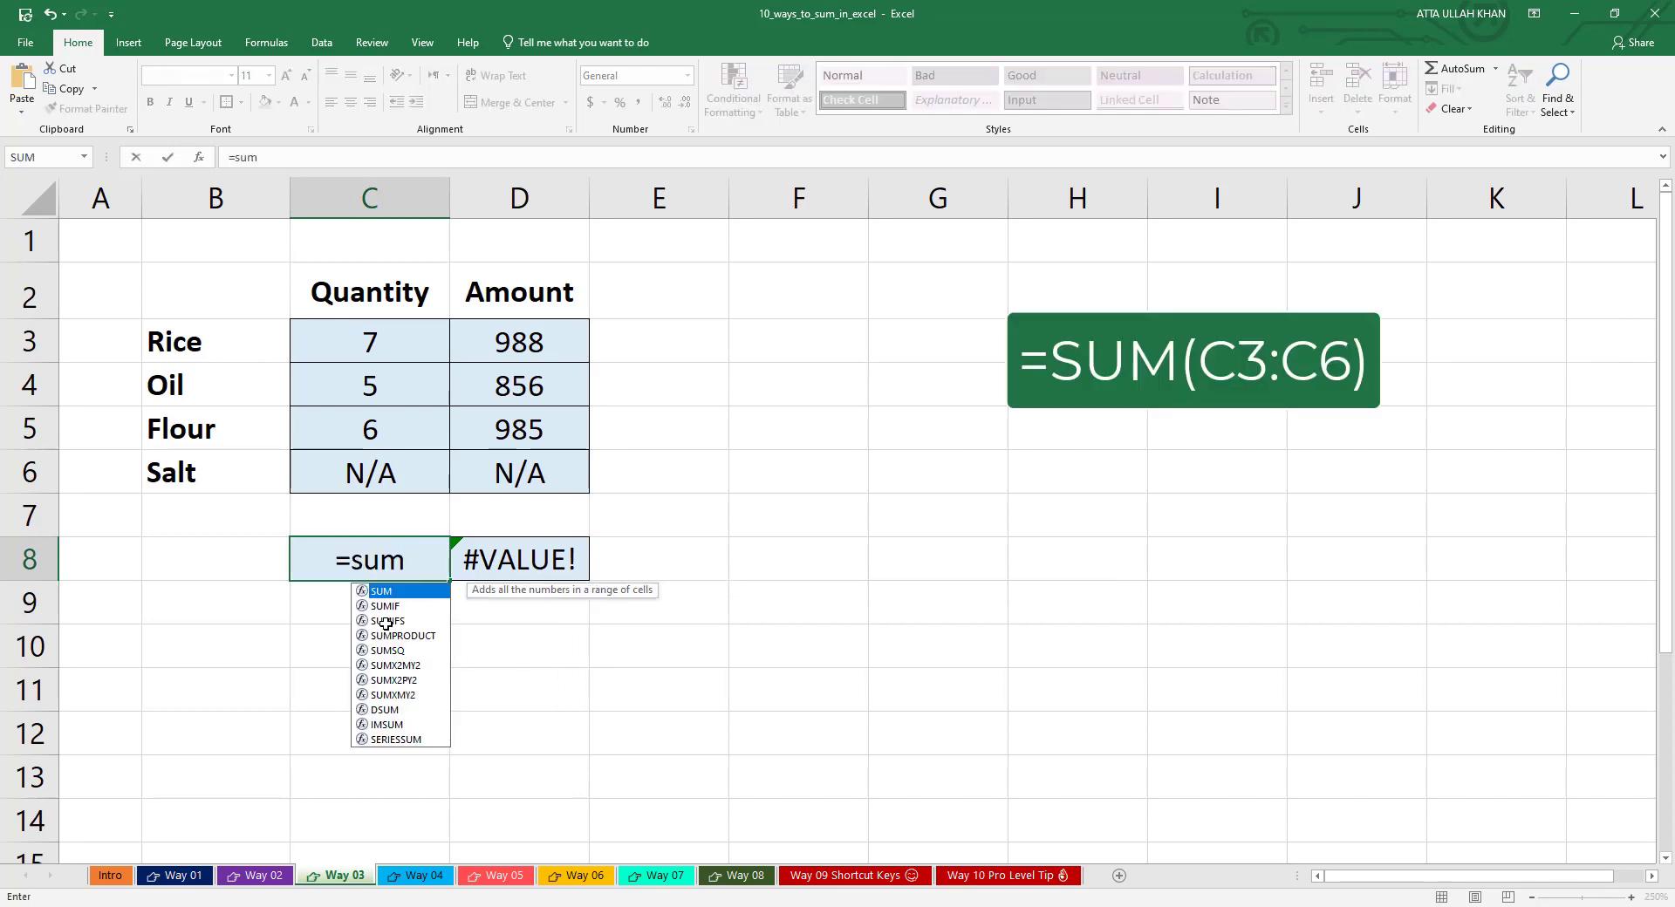
key(Tab)
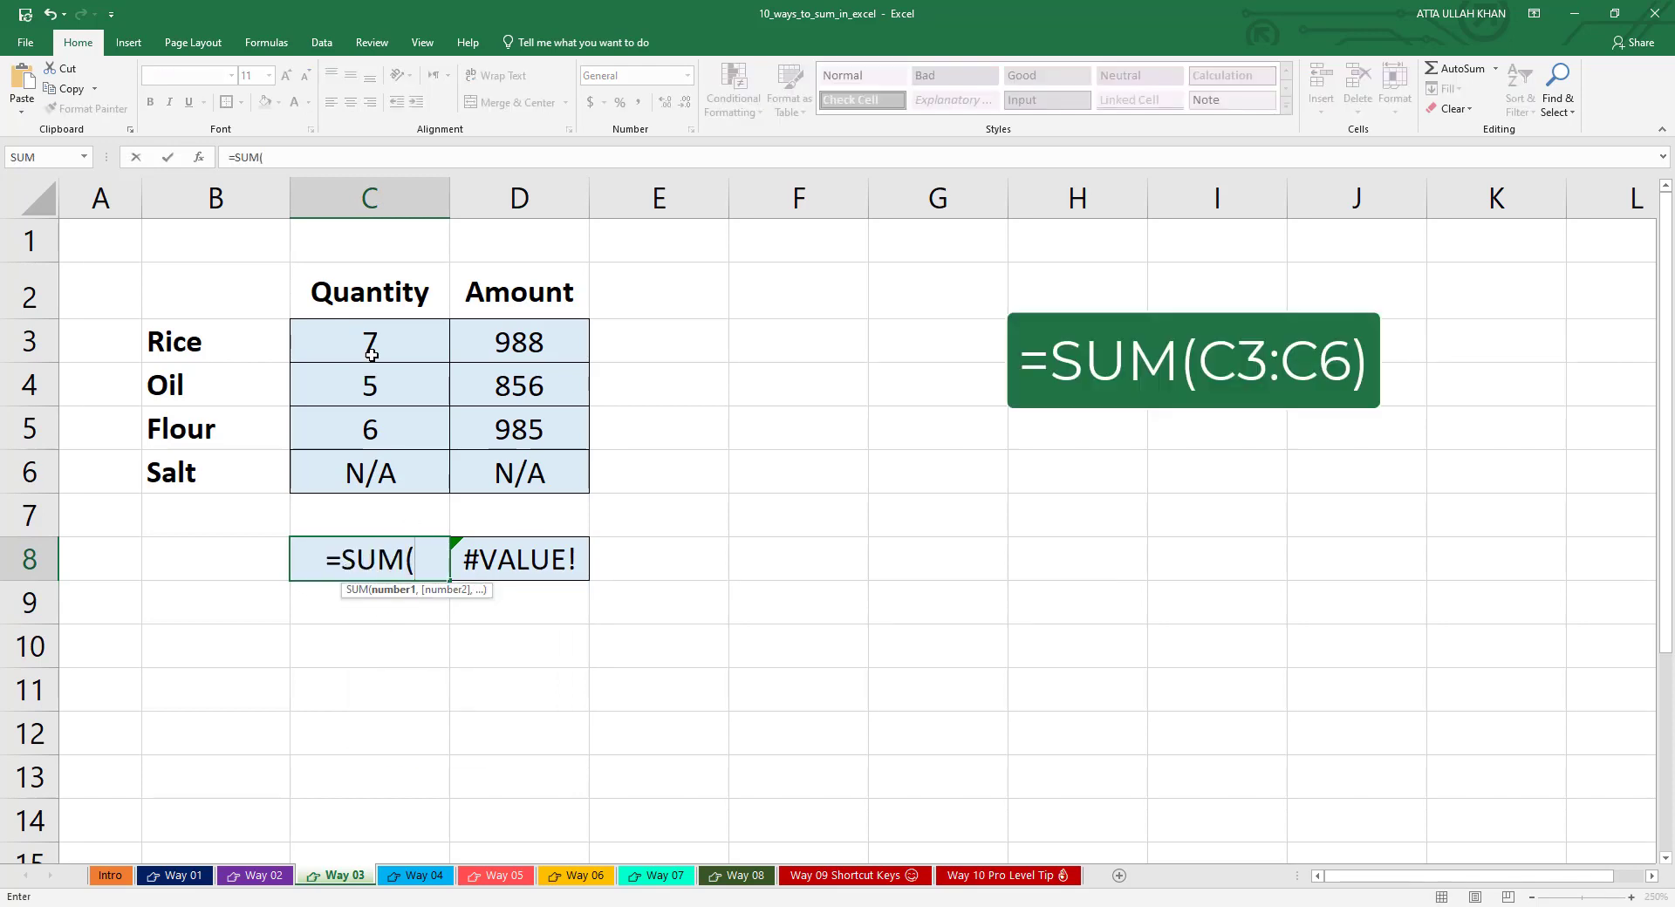
drag(370, 342, 364, 471)
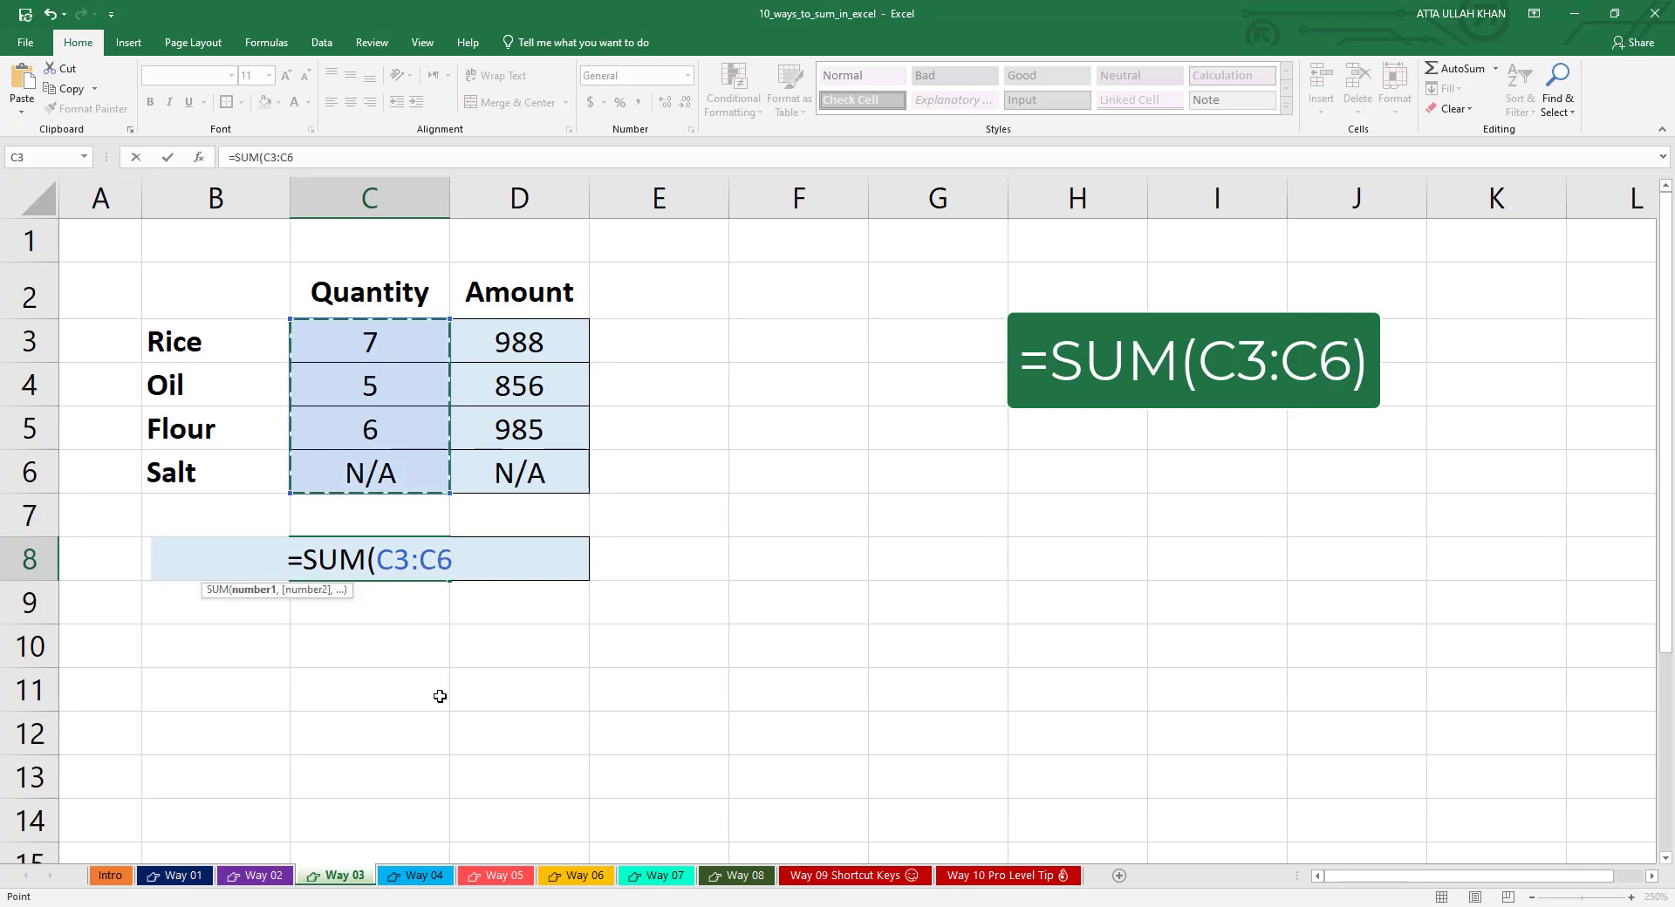
text())
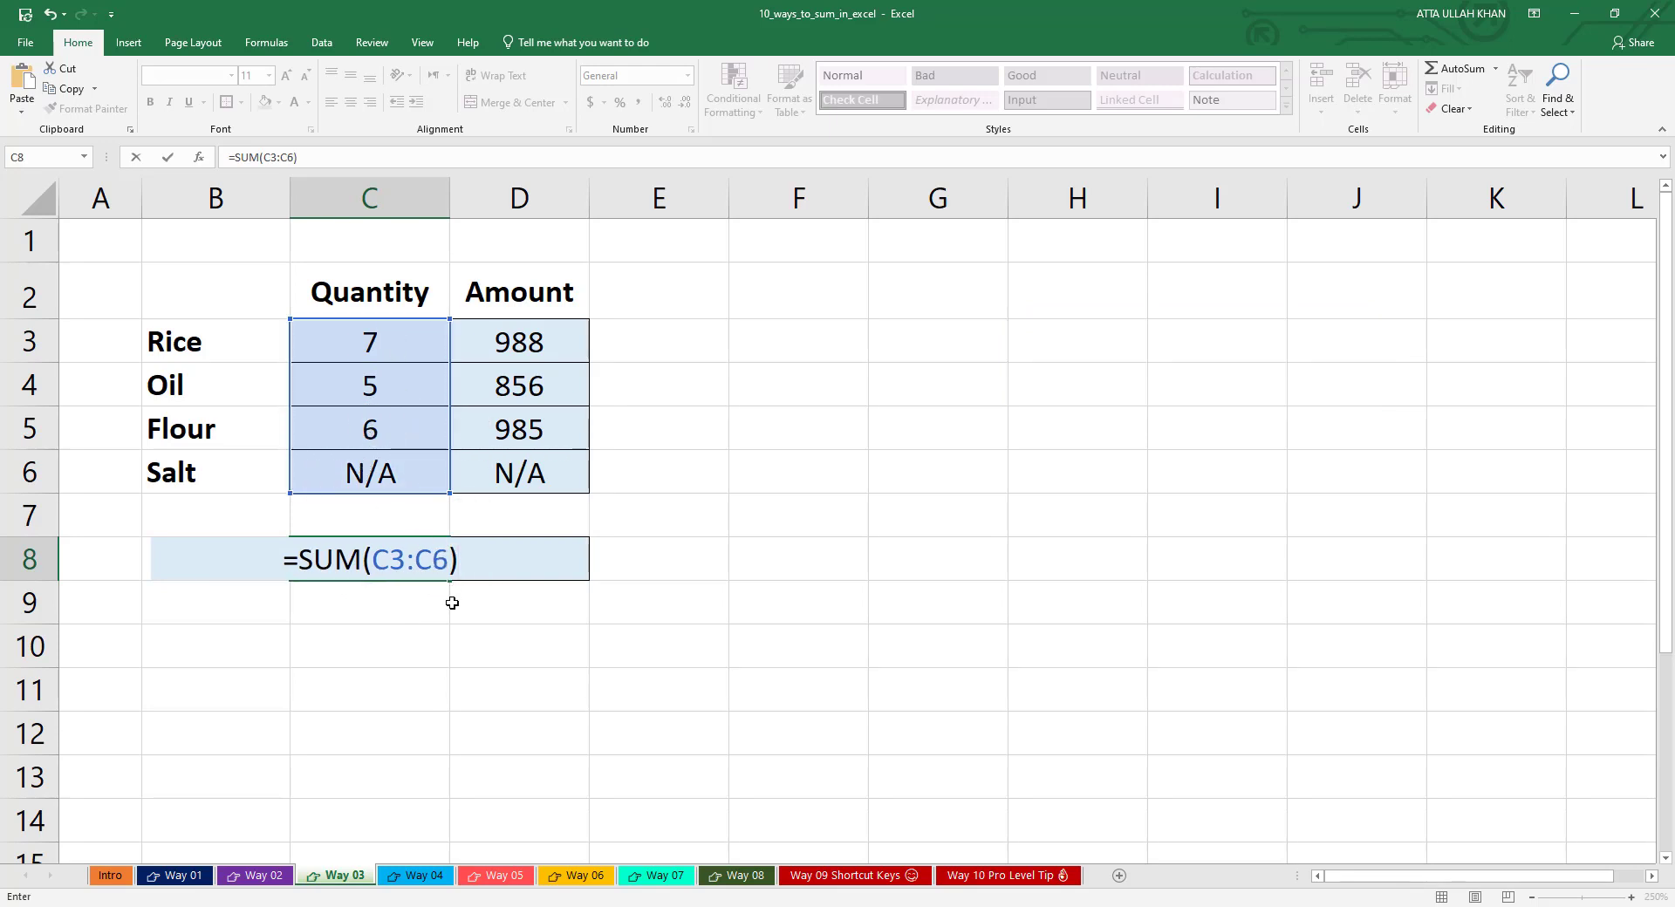
key(Return)
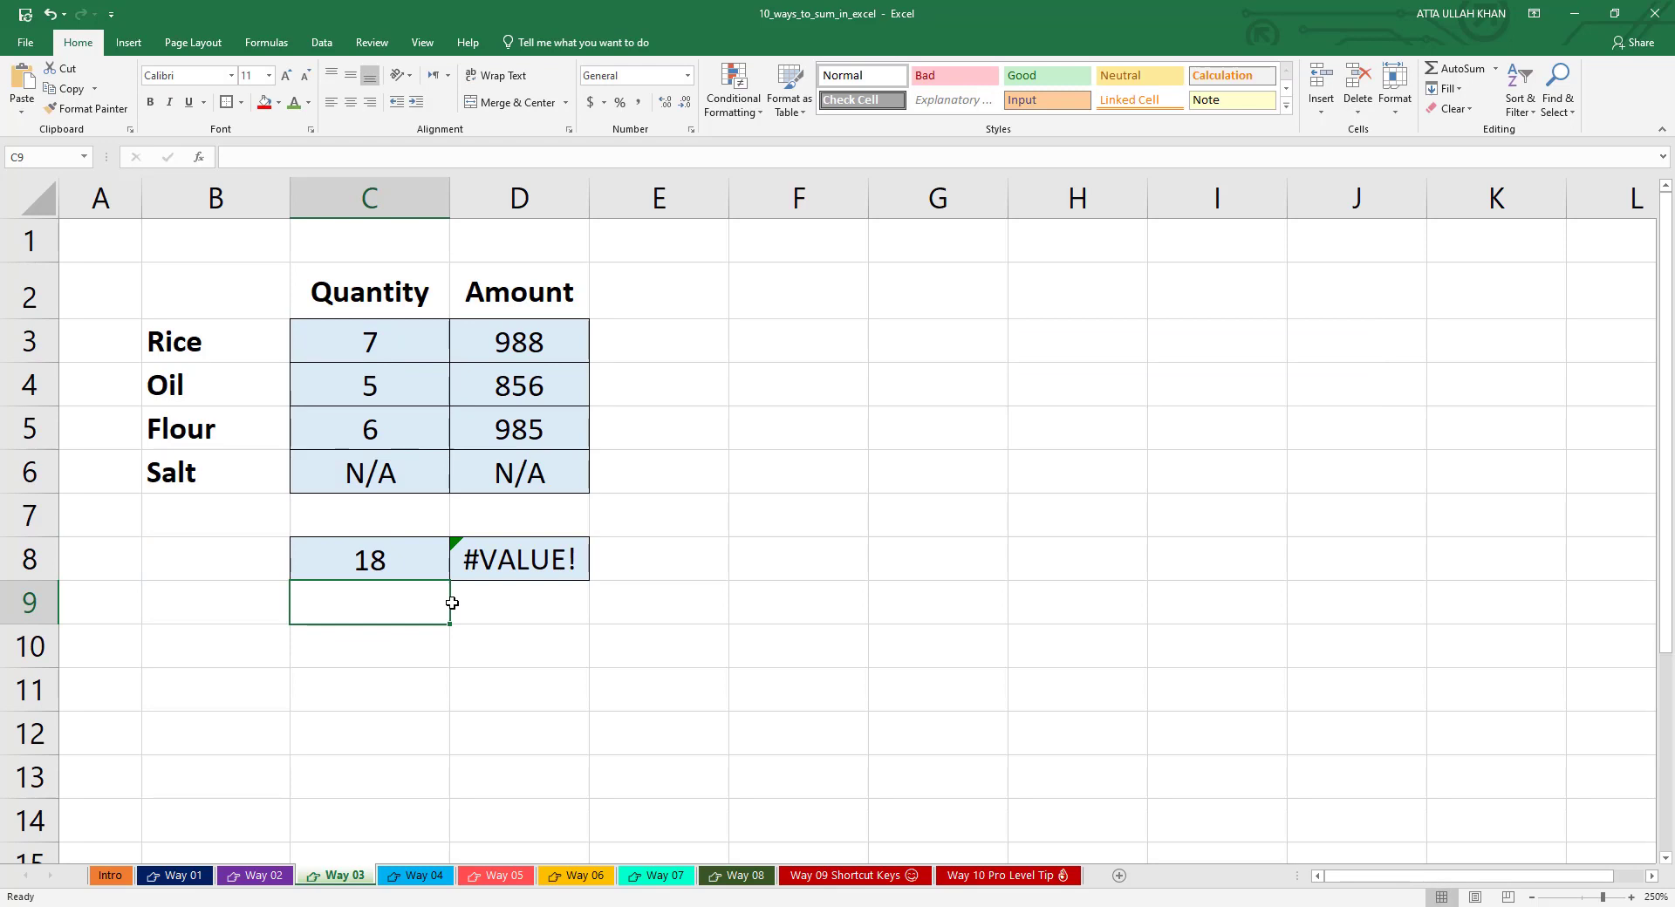
click(385, 543)
Change the Flour quantity in cell C5 to 10.
click(384, 423)
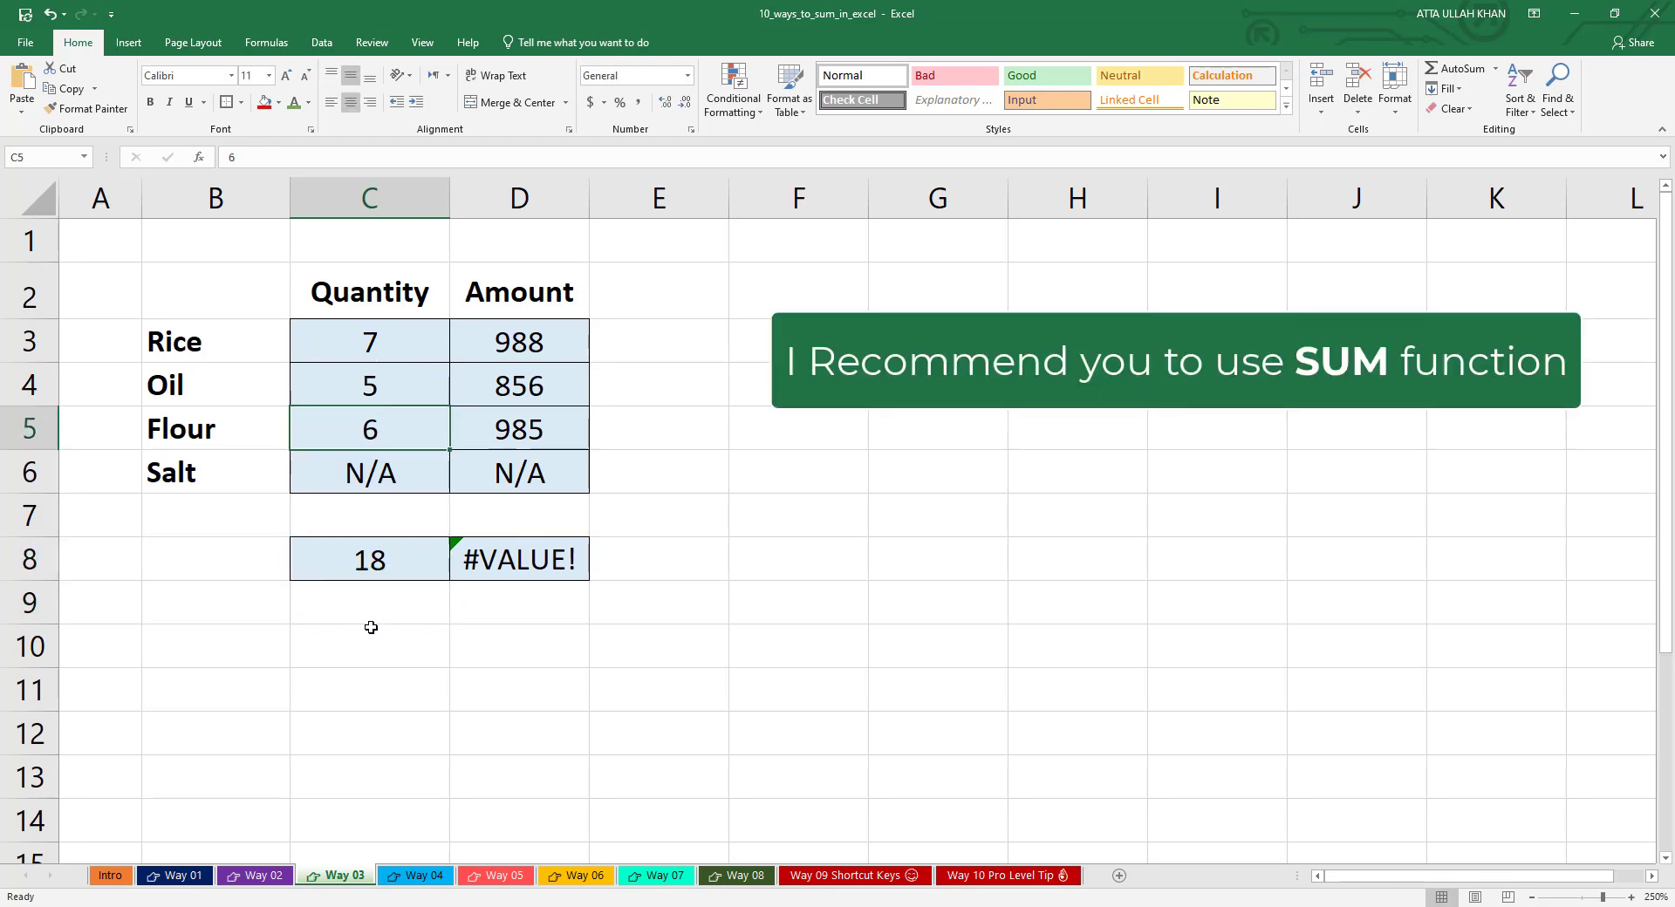
text(10)
key(Return)
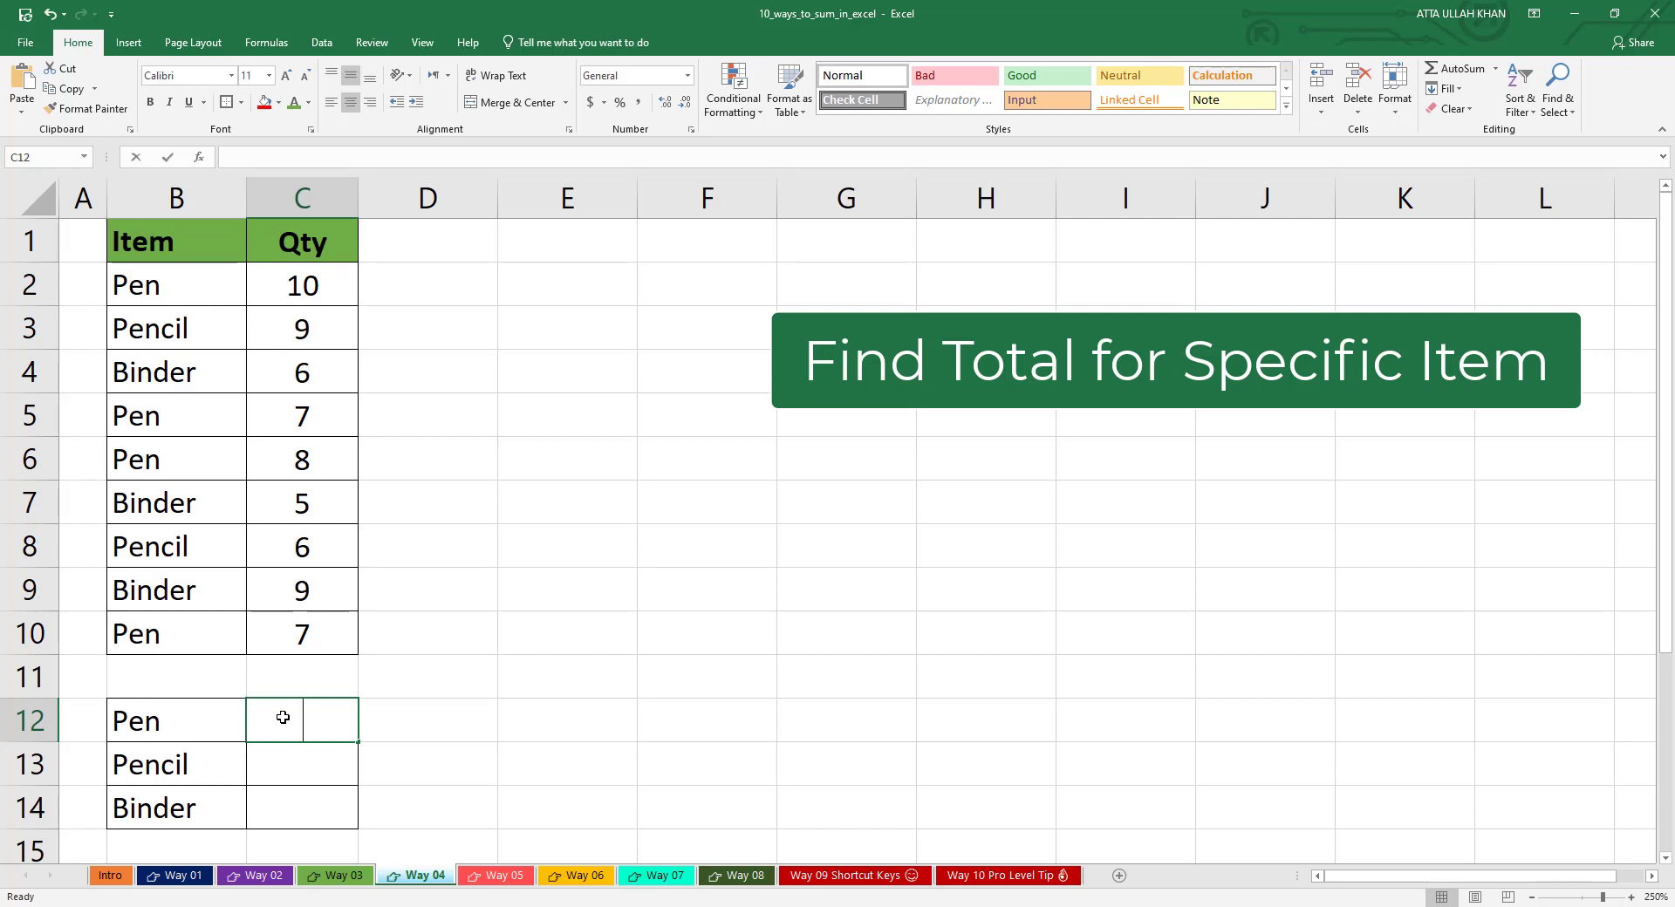
Enter =SUMIF(B2:B10,B12,C2:C10) in cell C12 on the Way 04 sheet to total the Pen quantities.
text(=)
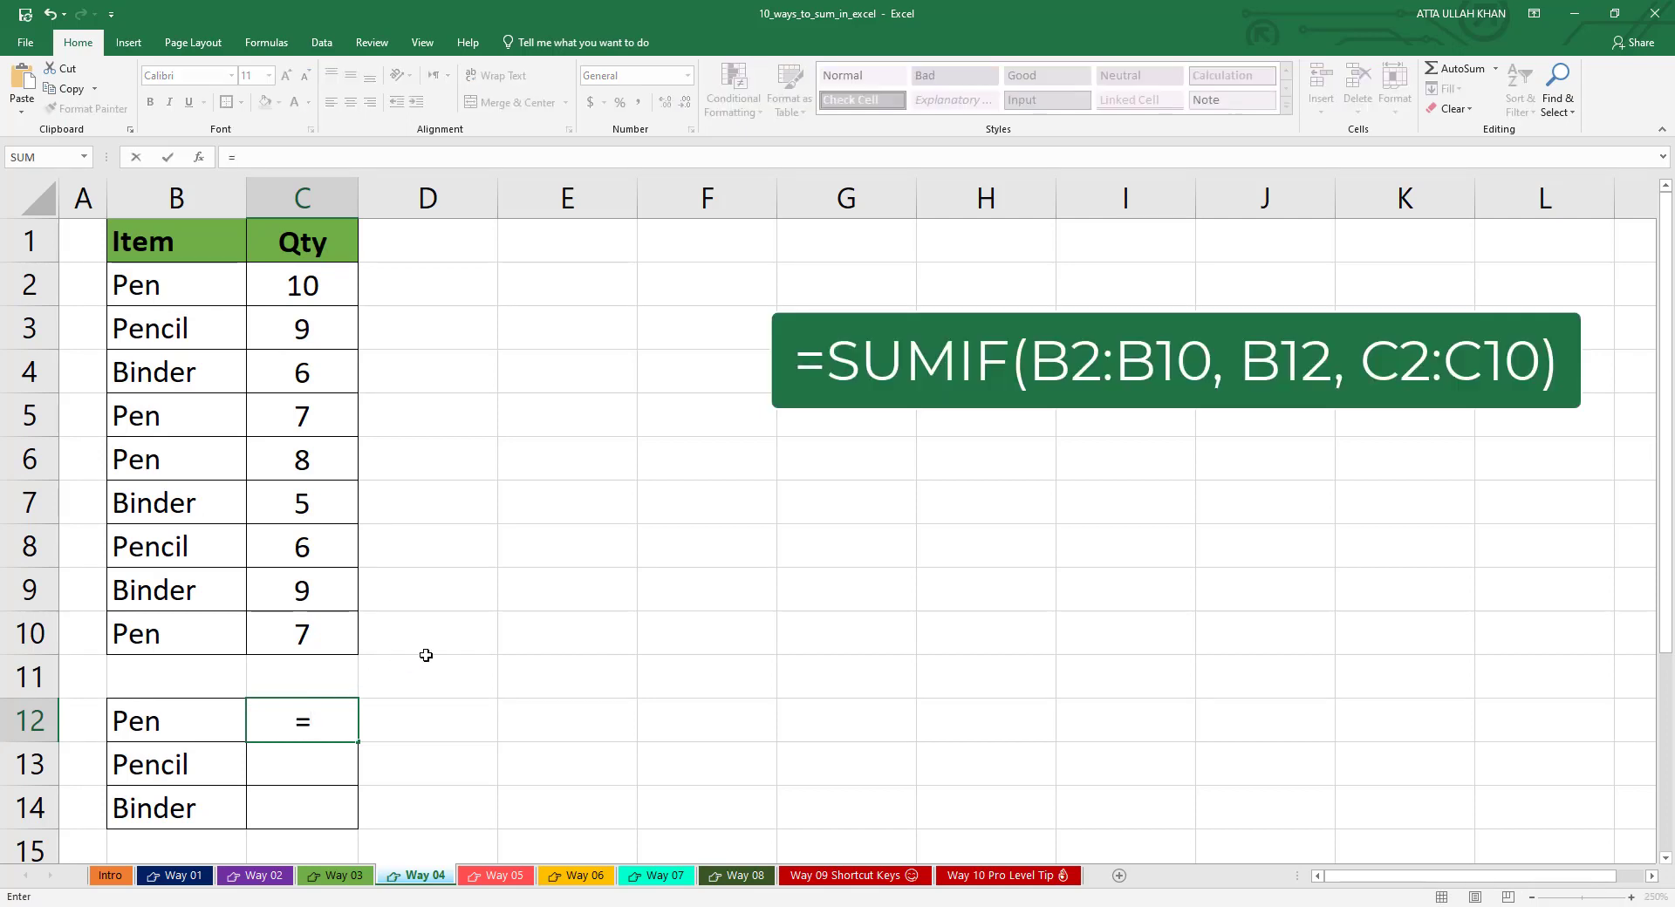
text(sumif)
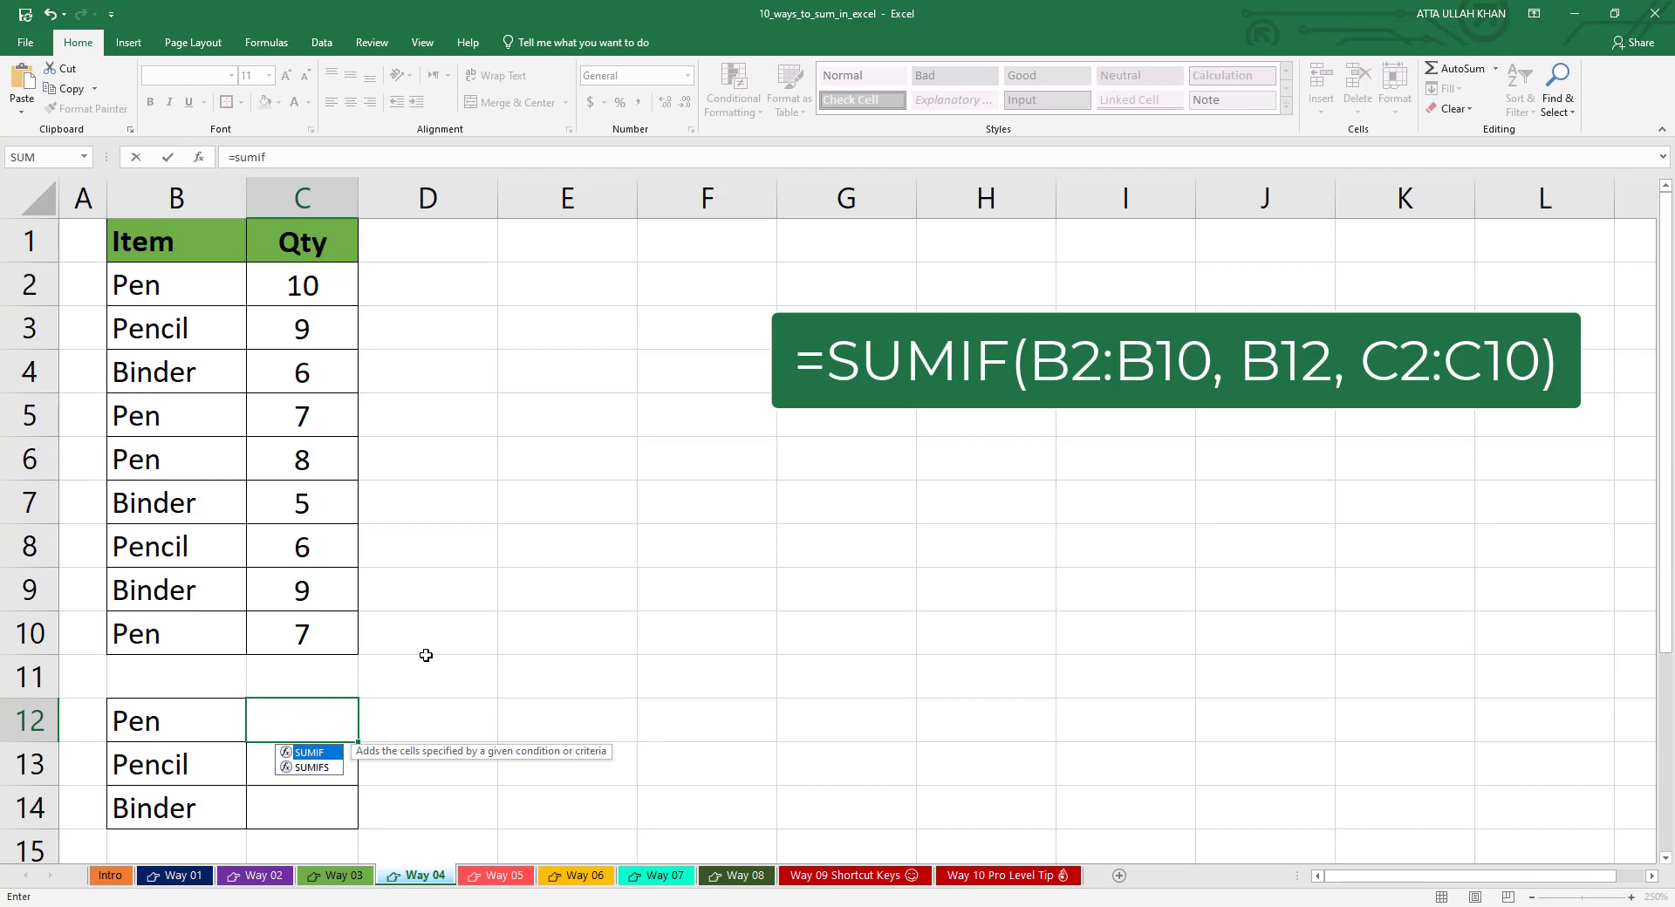
key(Tab)
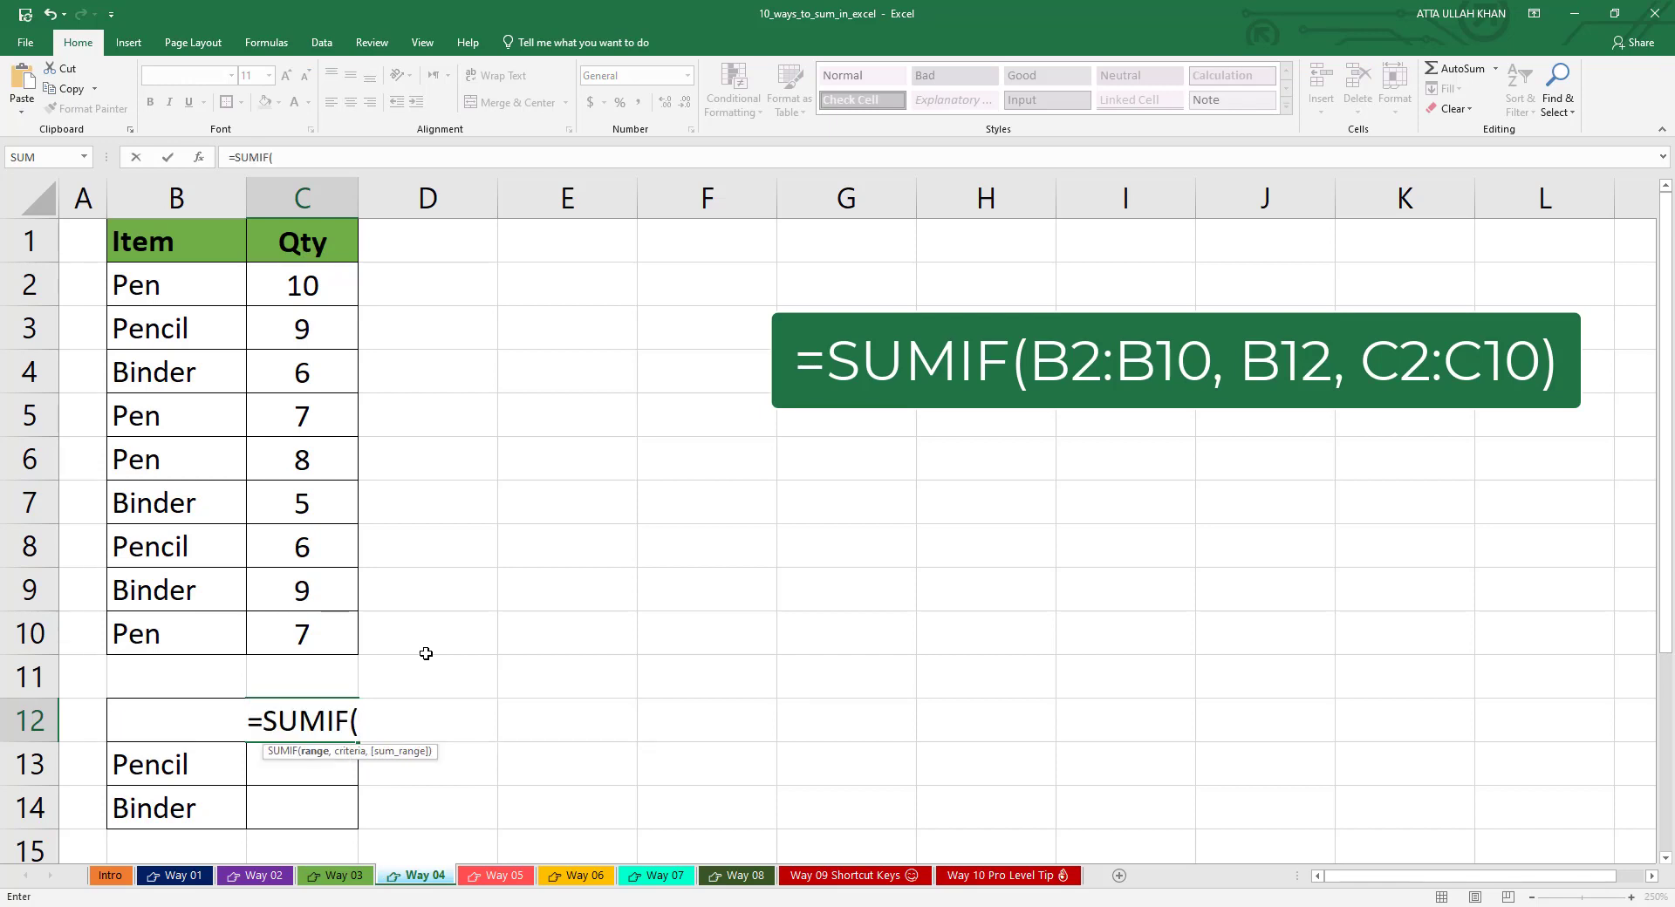
drag(174, 278, 157, 625)
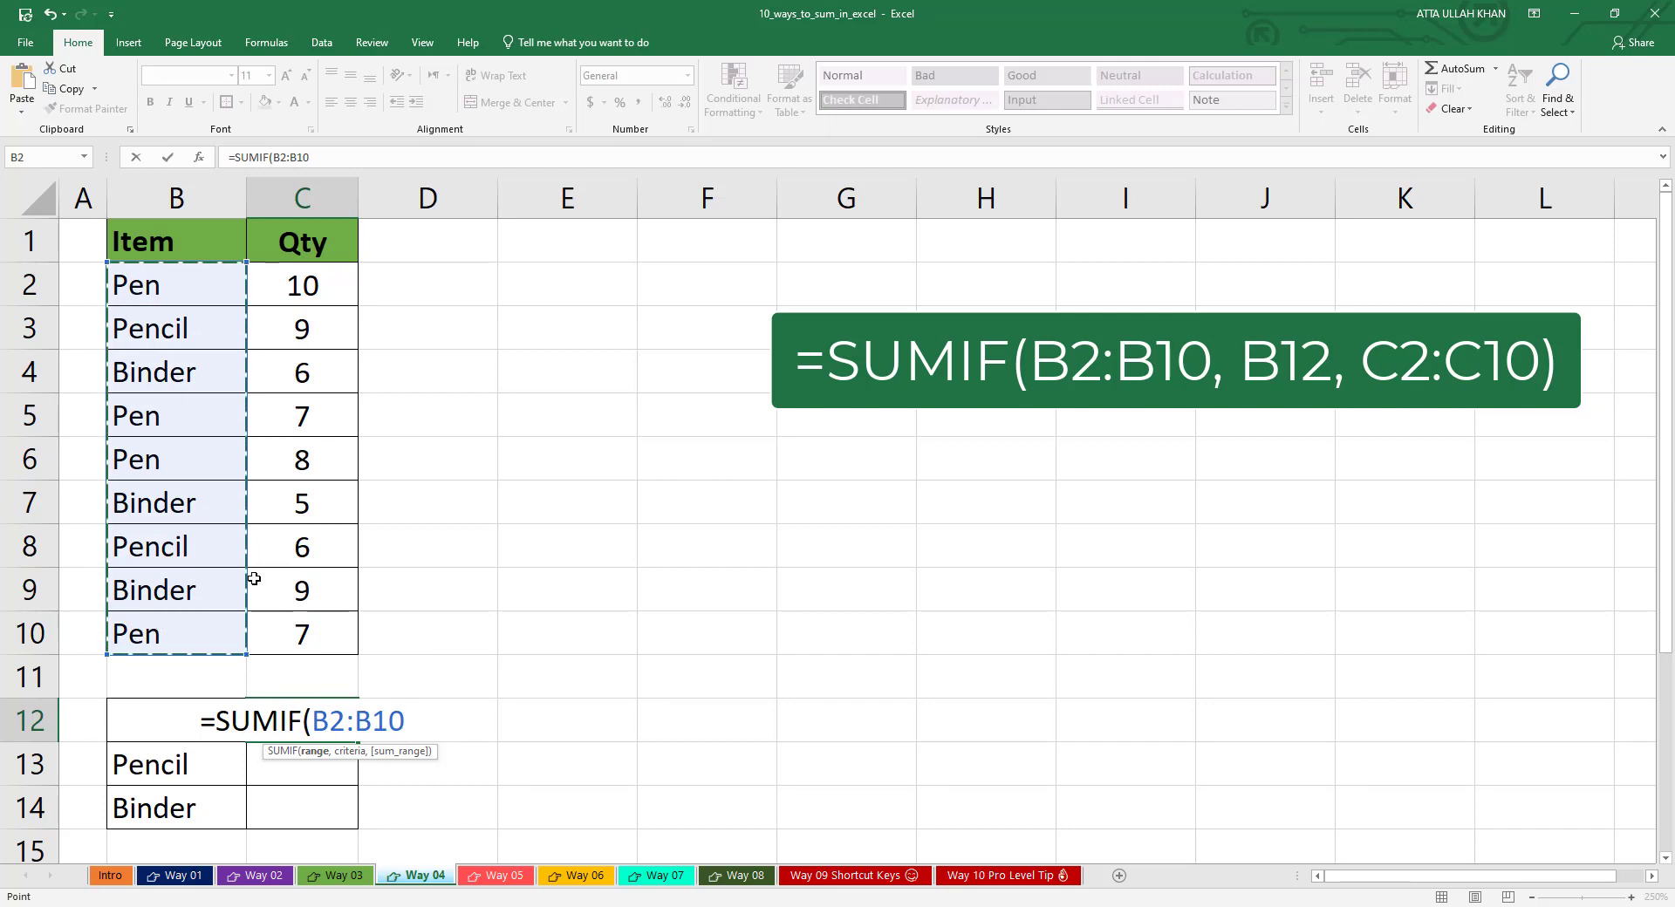
text(,)
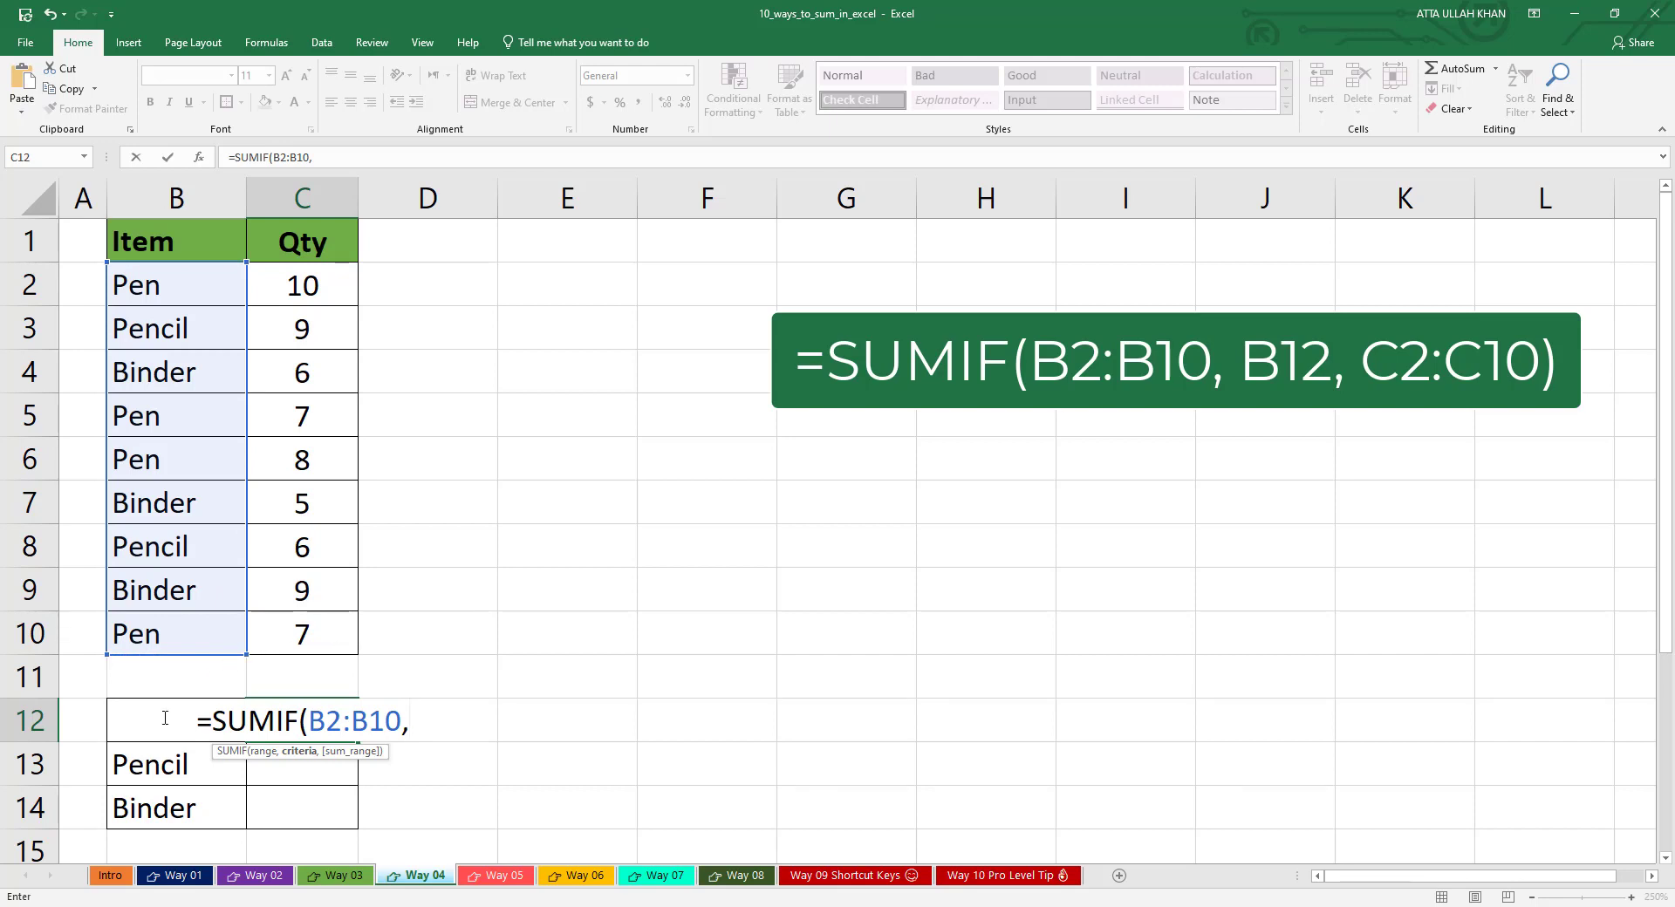
text(B12)
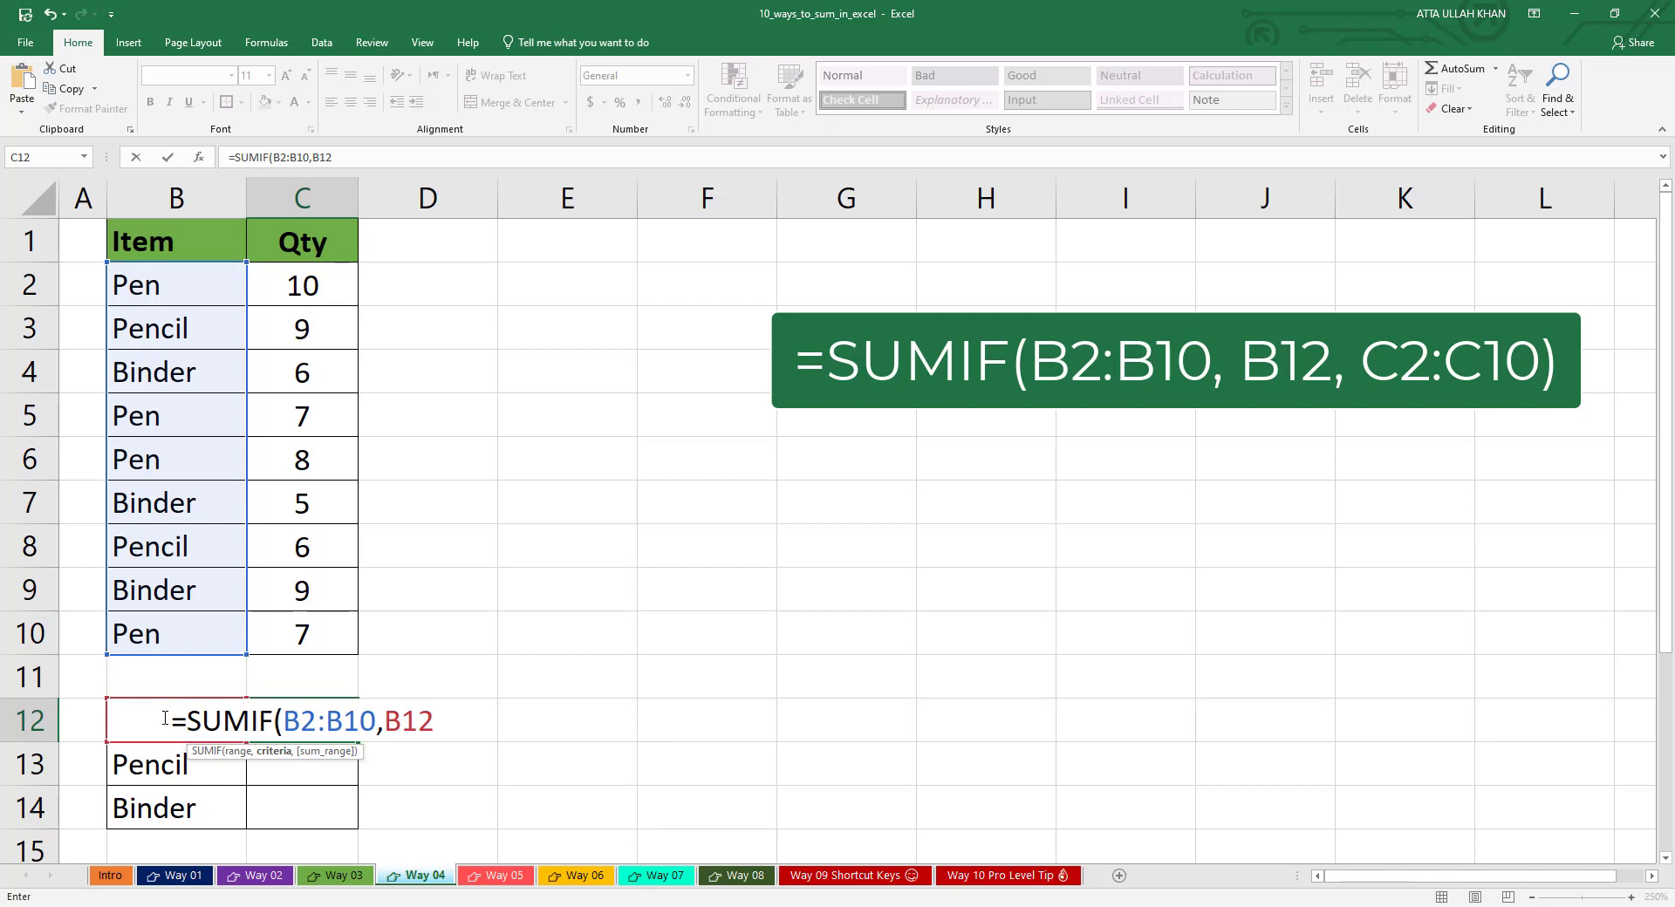
text(,)
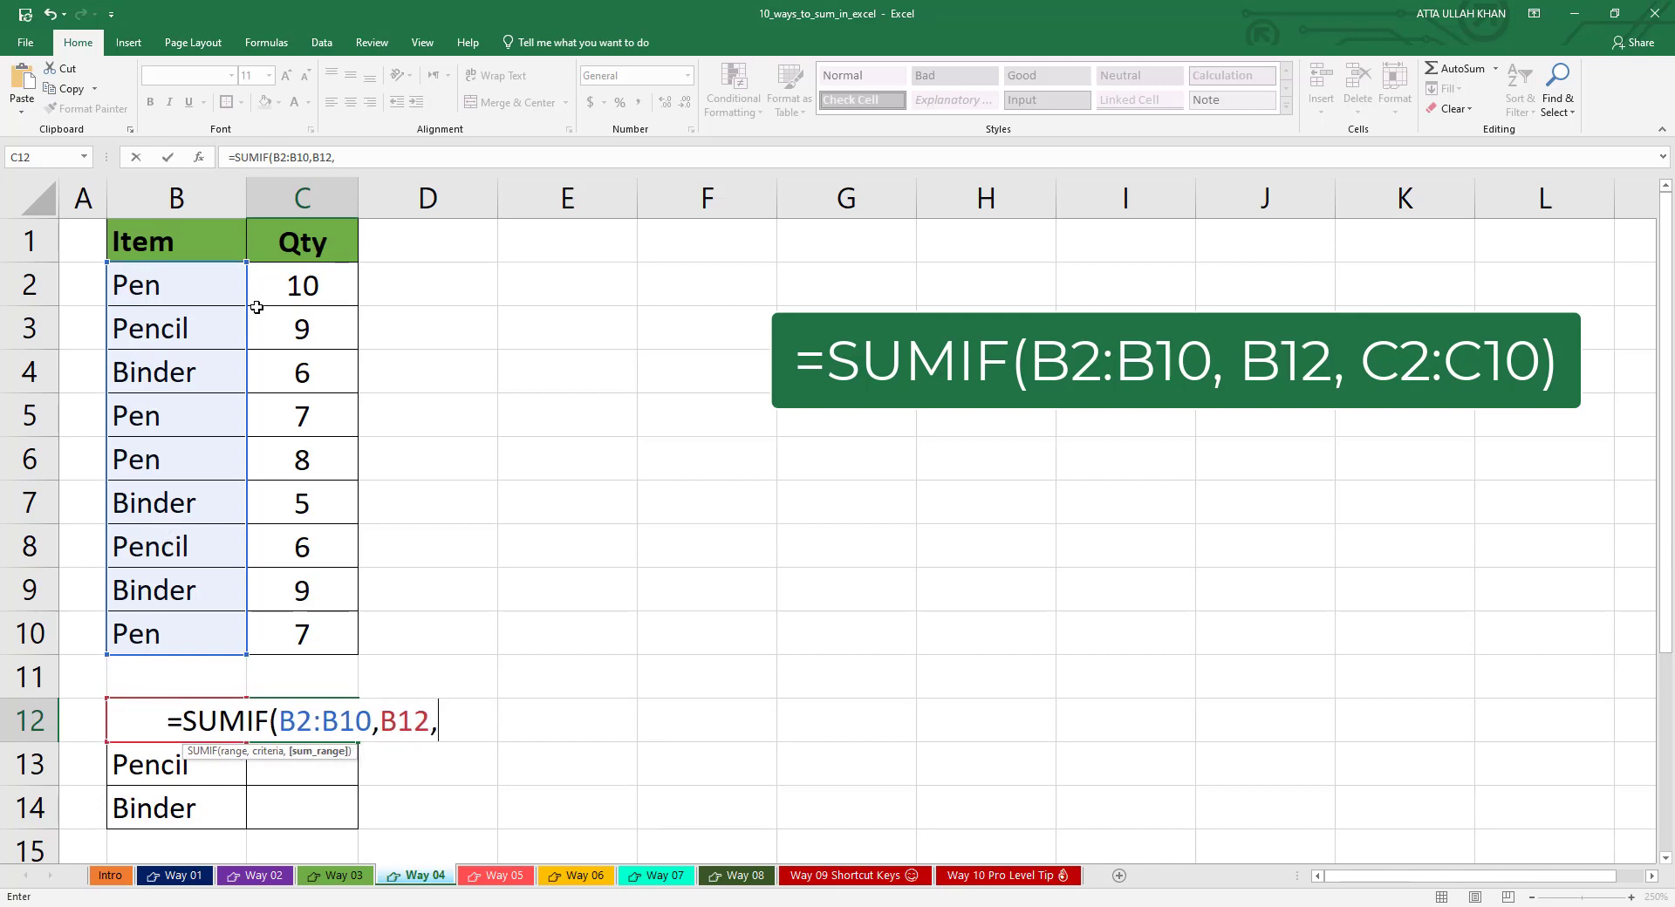
drag(283, 285, 349, 624)
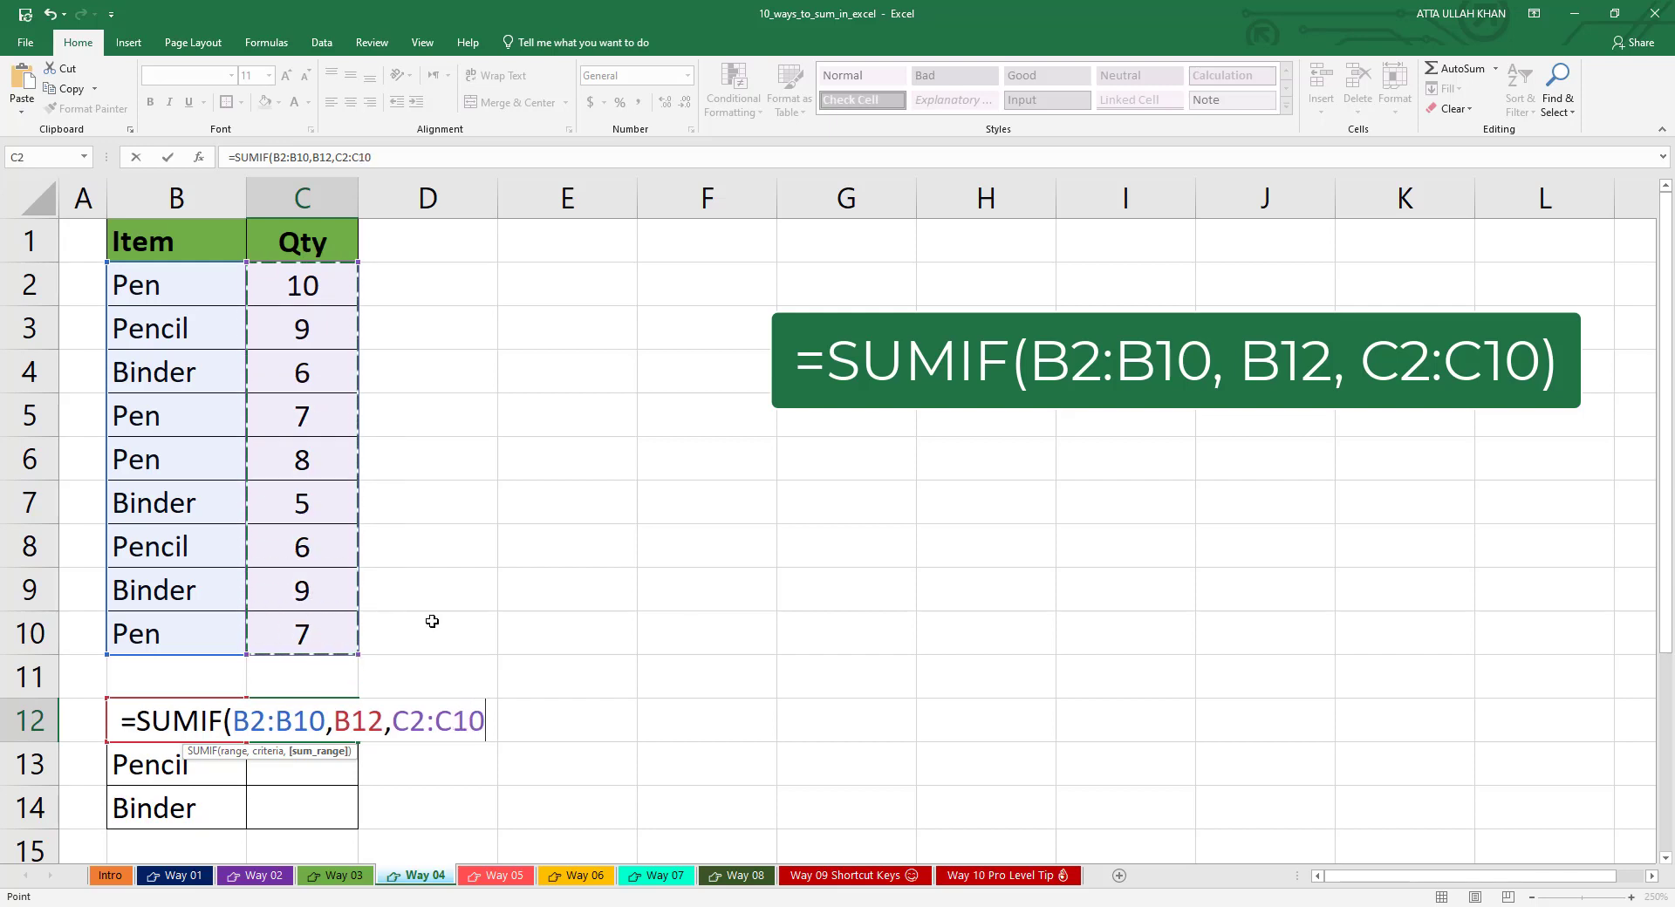
text())
key(Return)
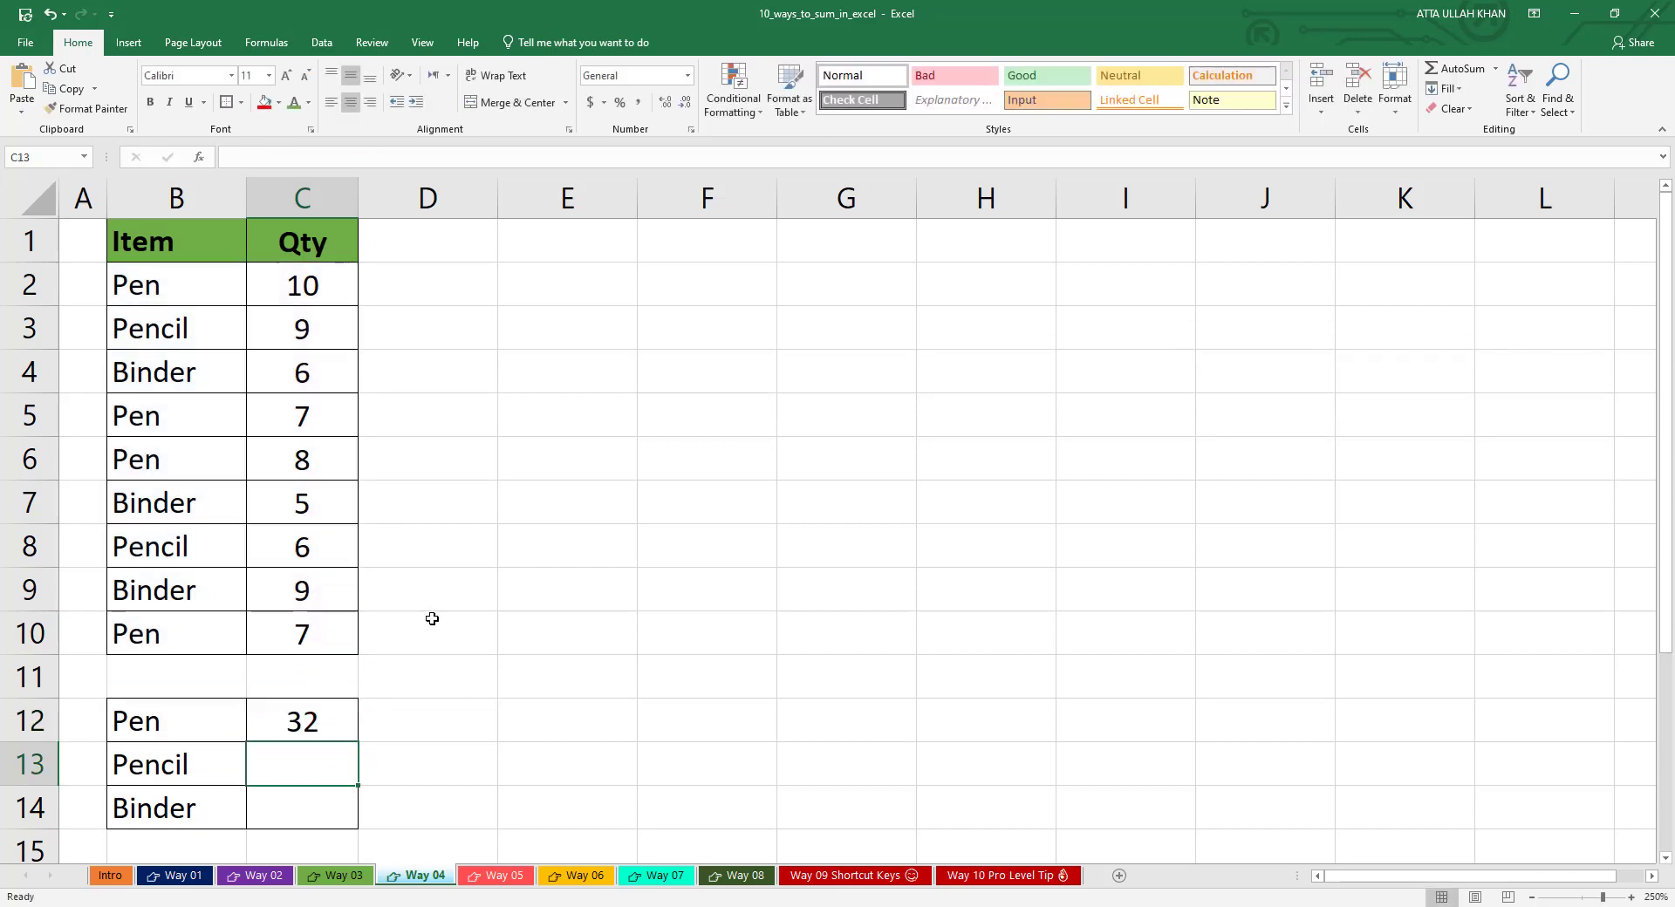
Fill the SUMIF formula from C12 down through C14 for Pencil and Binder.
click(316, 724)
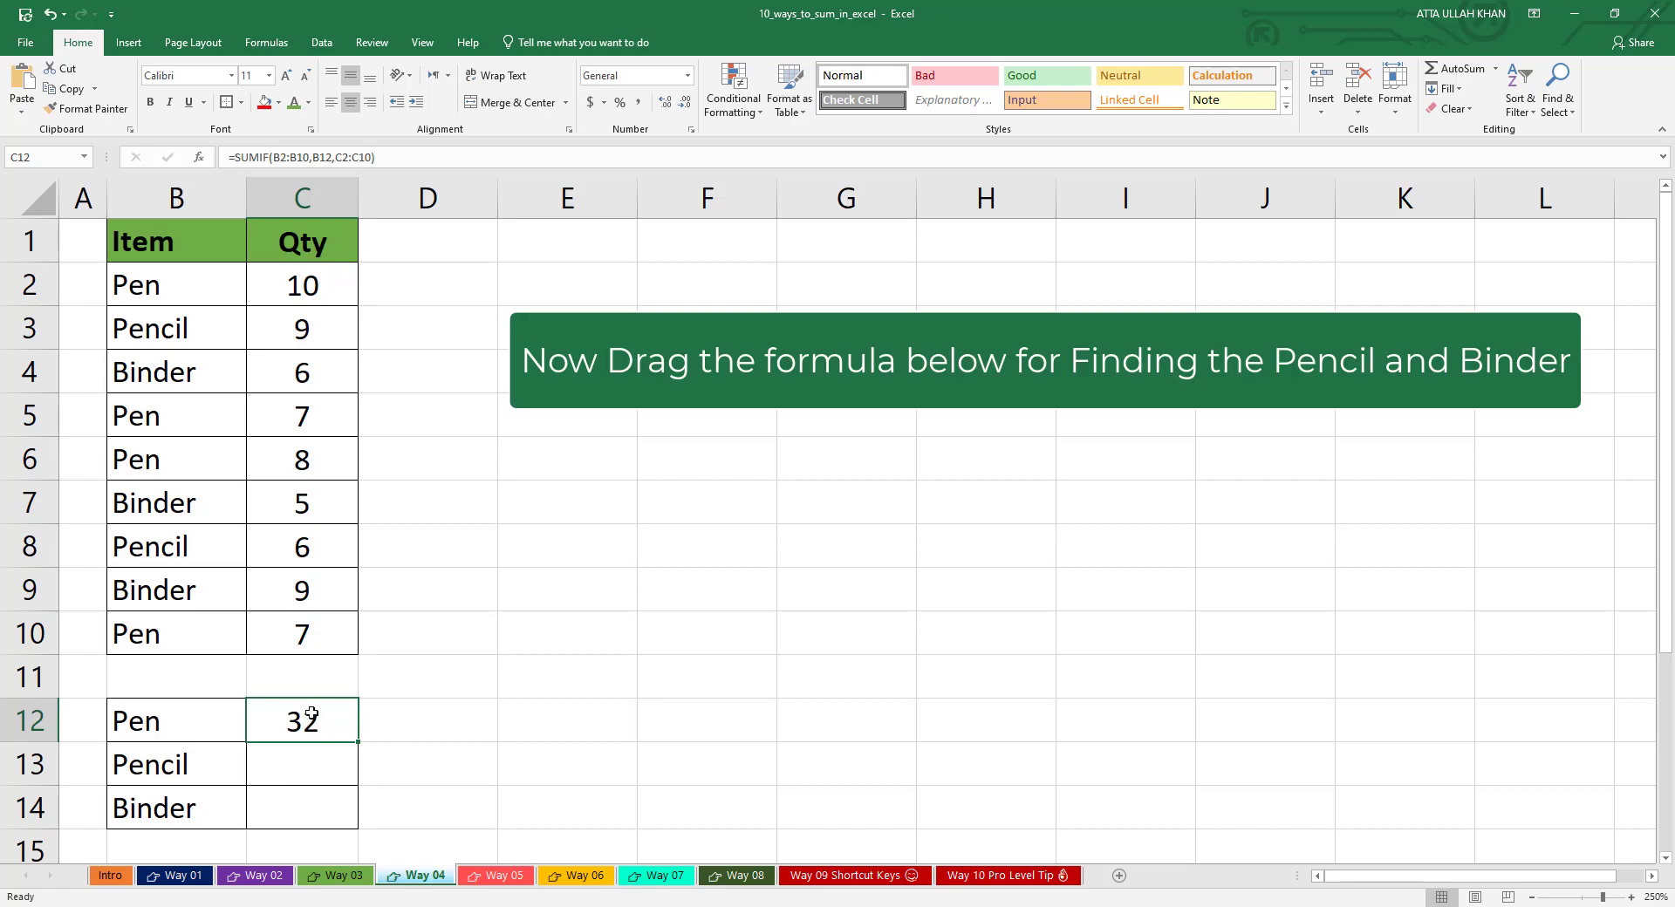
drag(362, 740, 353, 819)
click(375, 812)
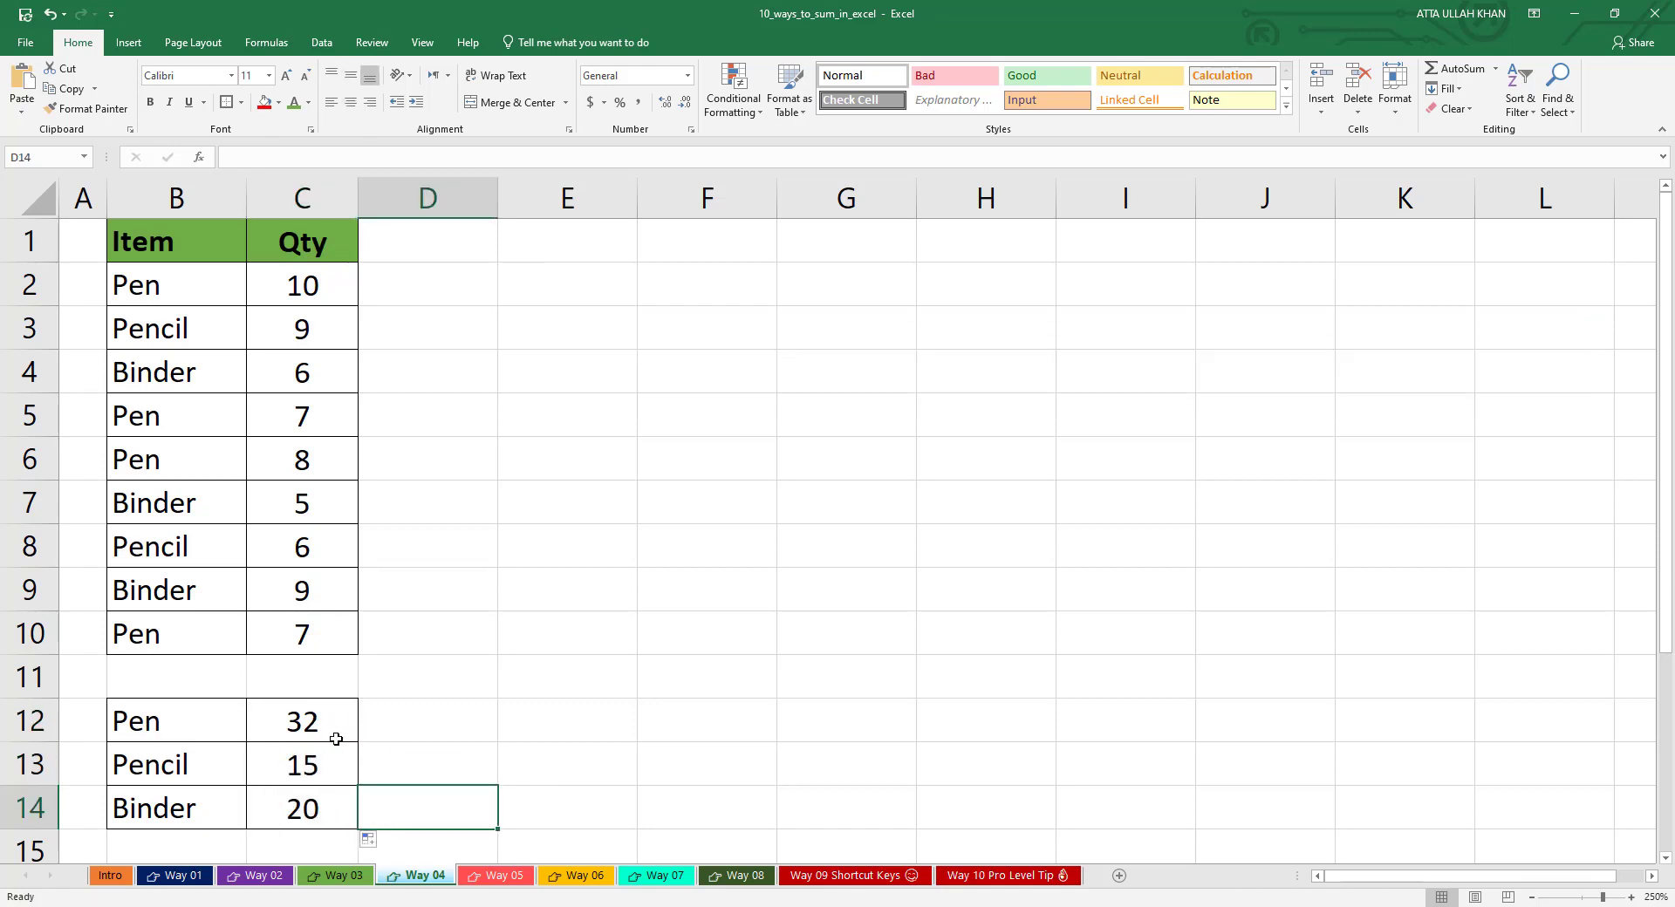
click(329, 776)
click(329, 808)
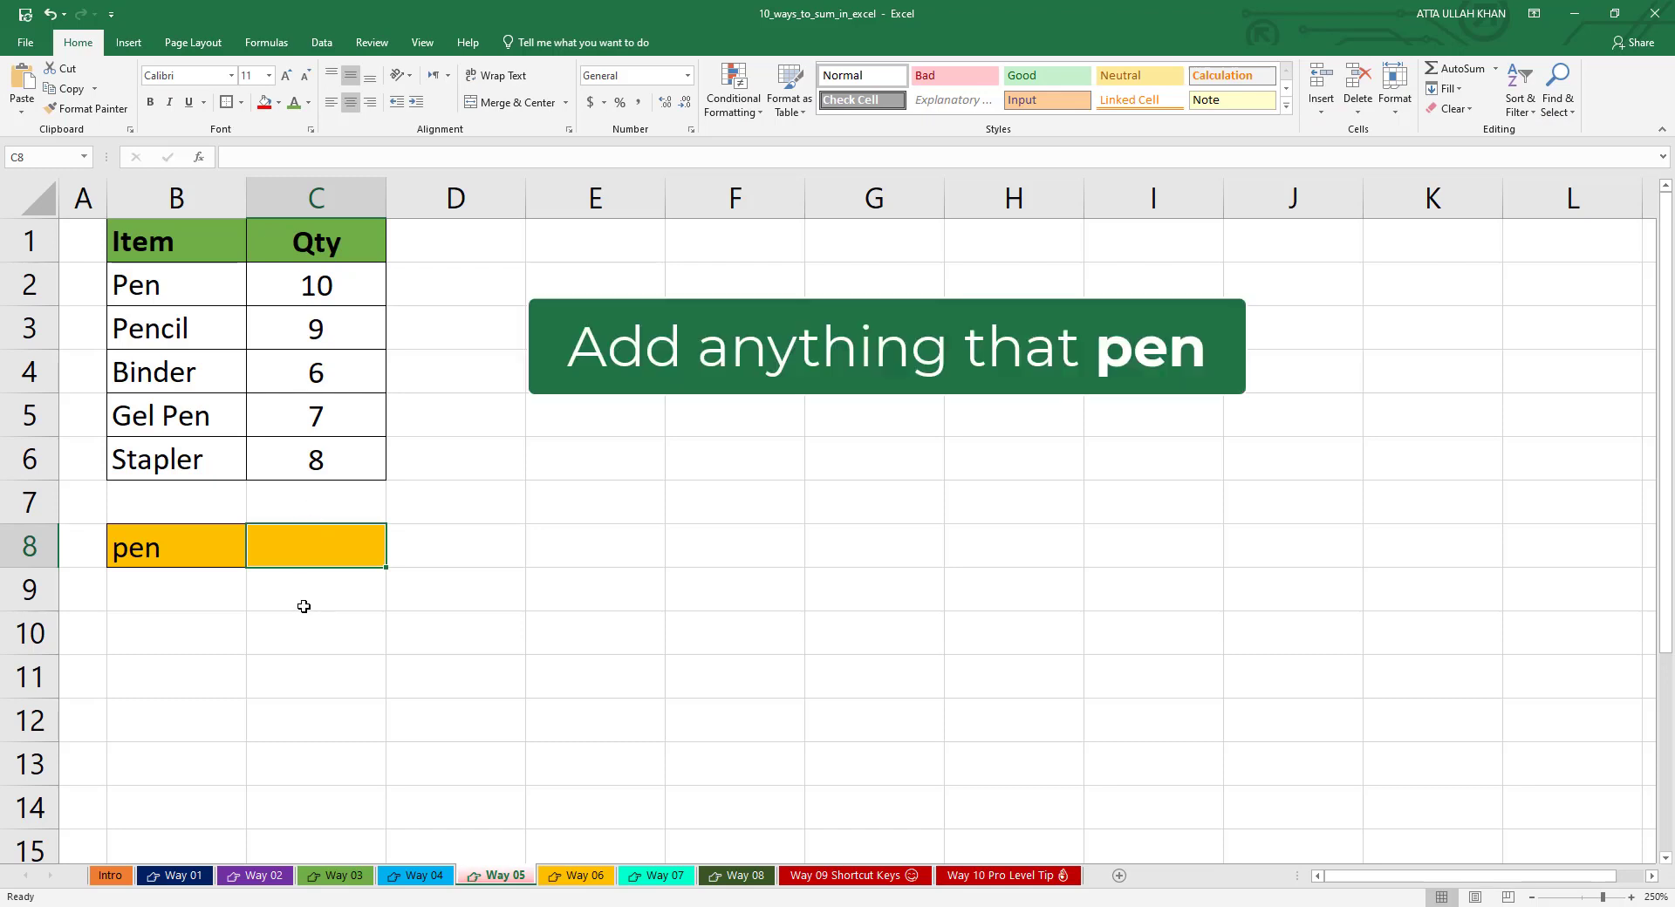
Enter =SUMIF(B2:B6,"*" & B8 & "*", C2:C6) in cell C8 on the Way 05 sheet to total items containing "pen".
text(=sumi)
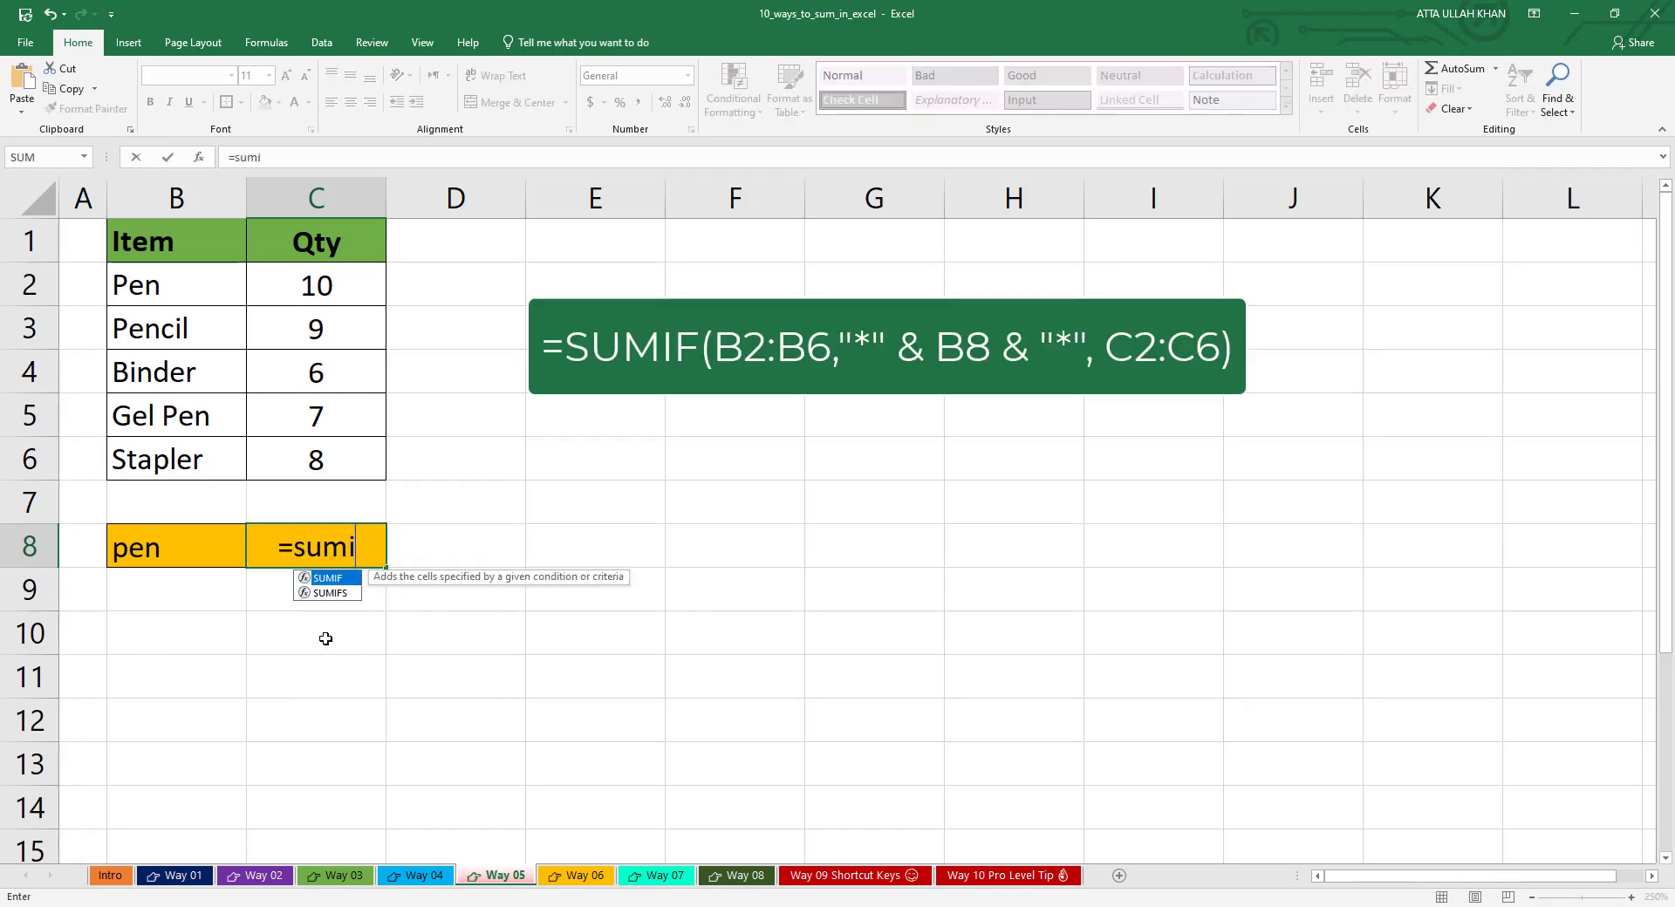
text(f)
key(Tab)
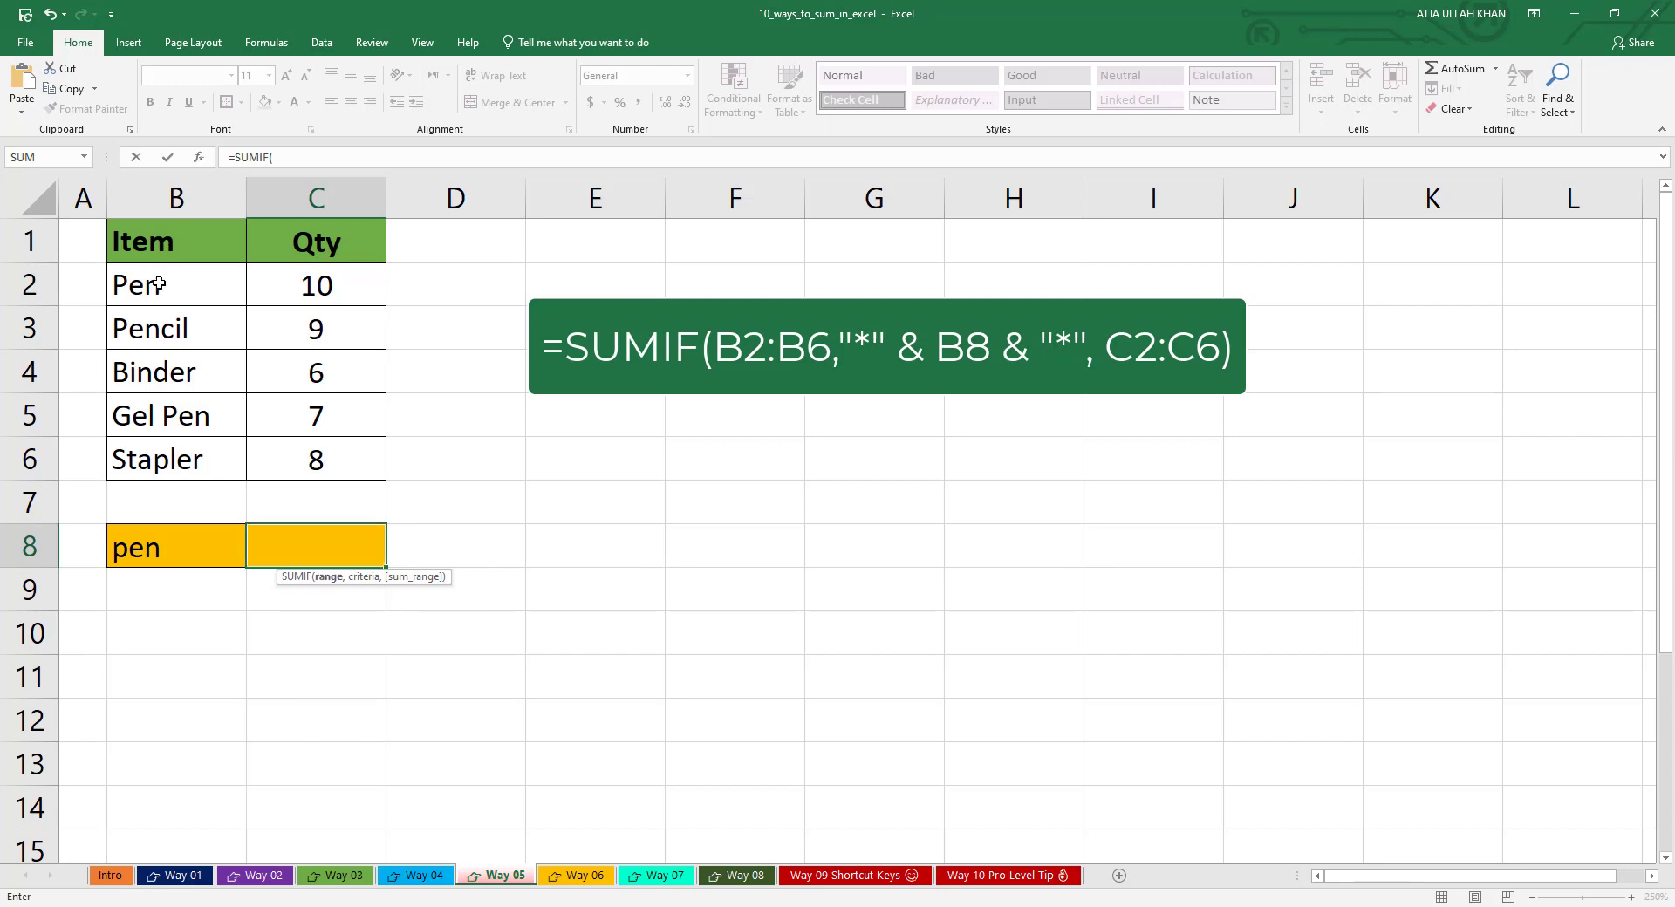
drag(160, 272, 160, 458)
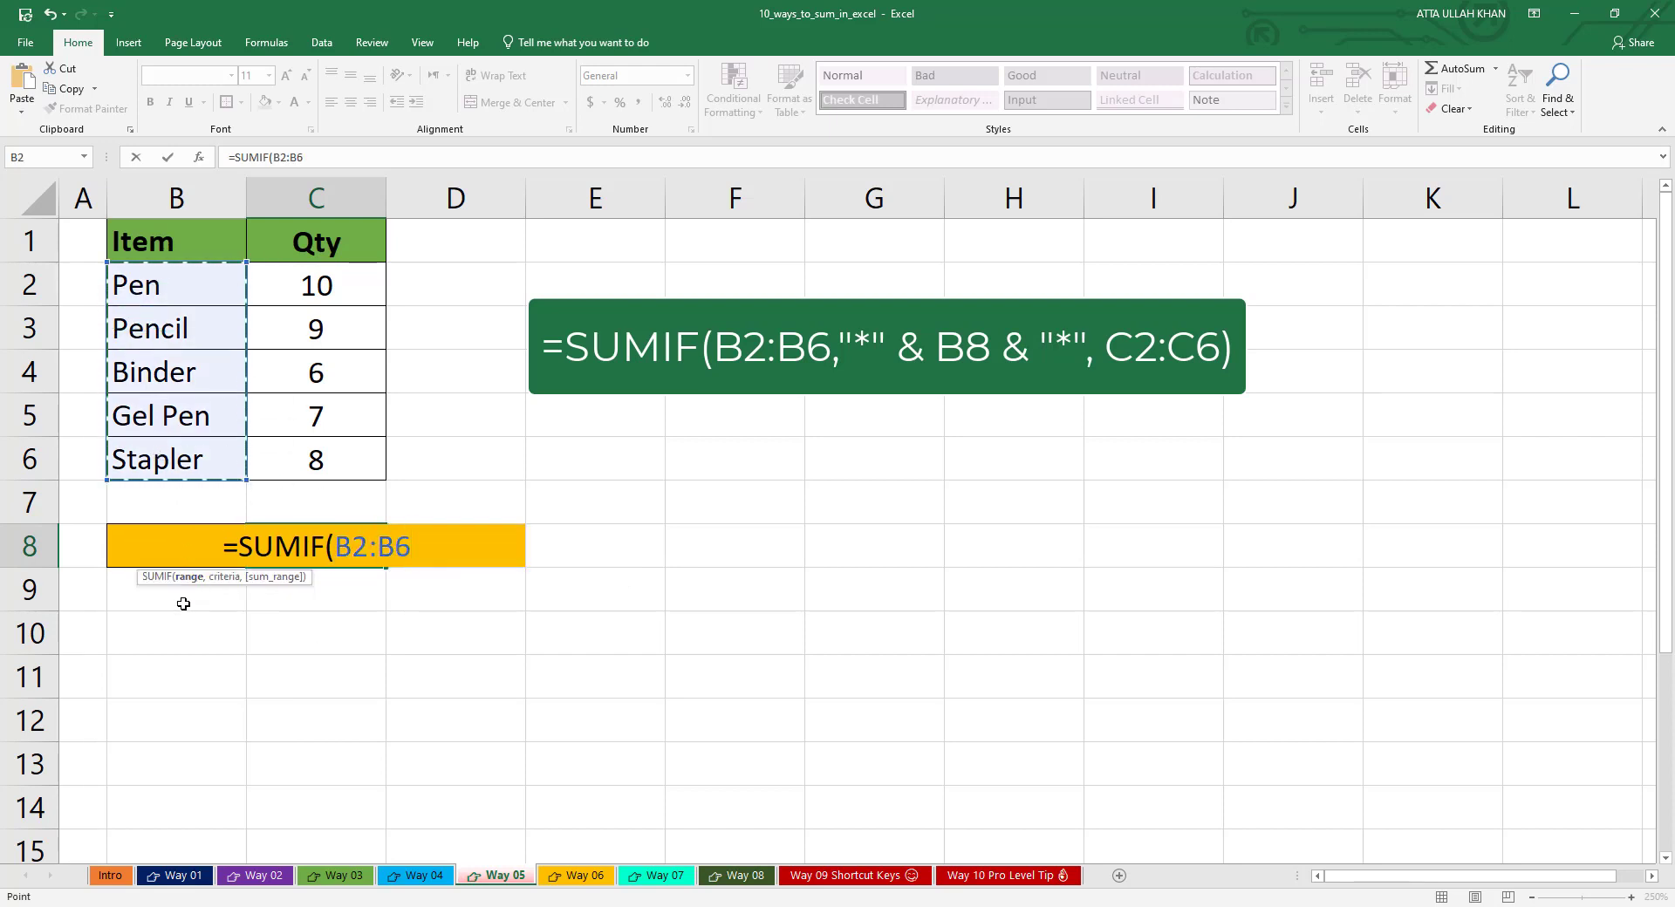
text(,")
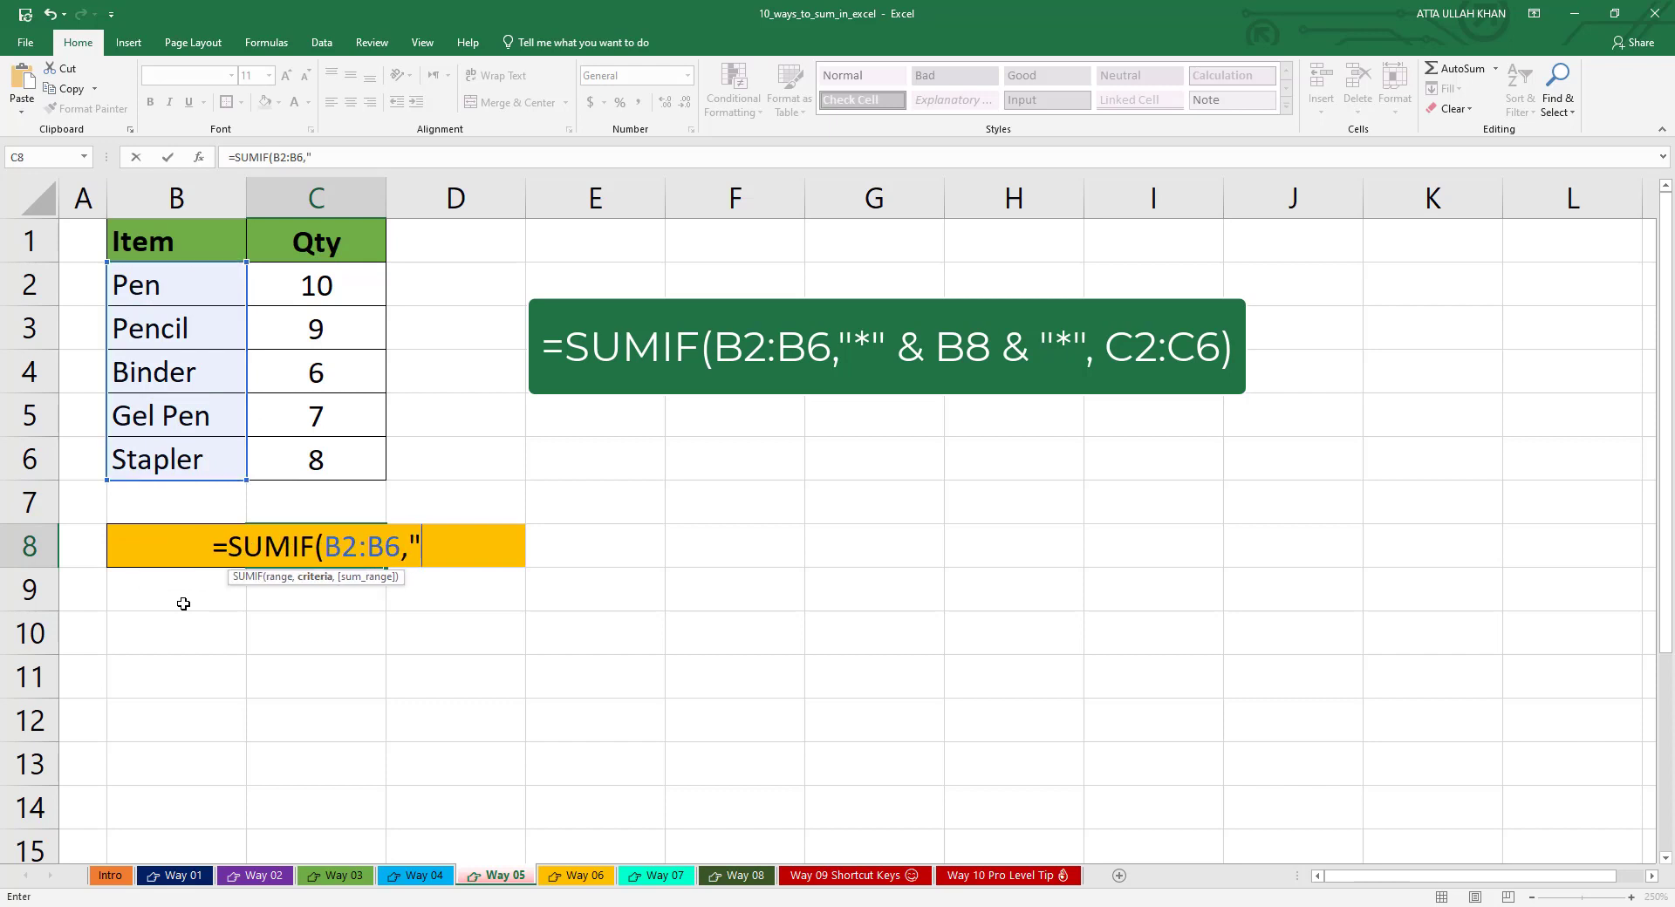
text(*")
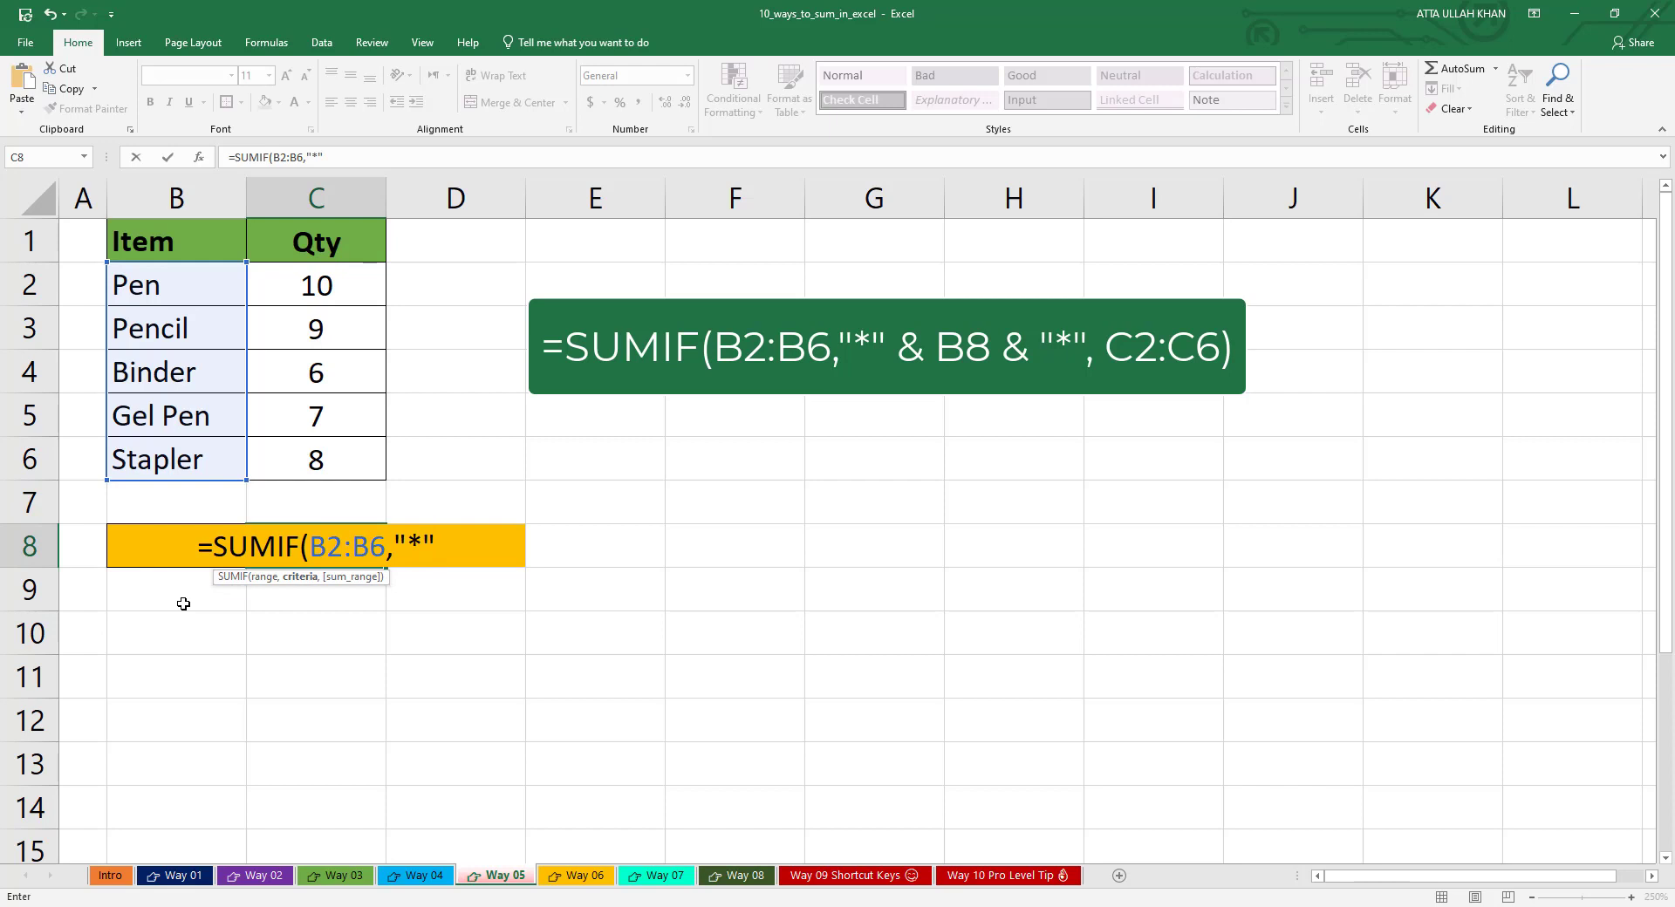
text( &)
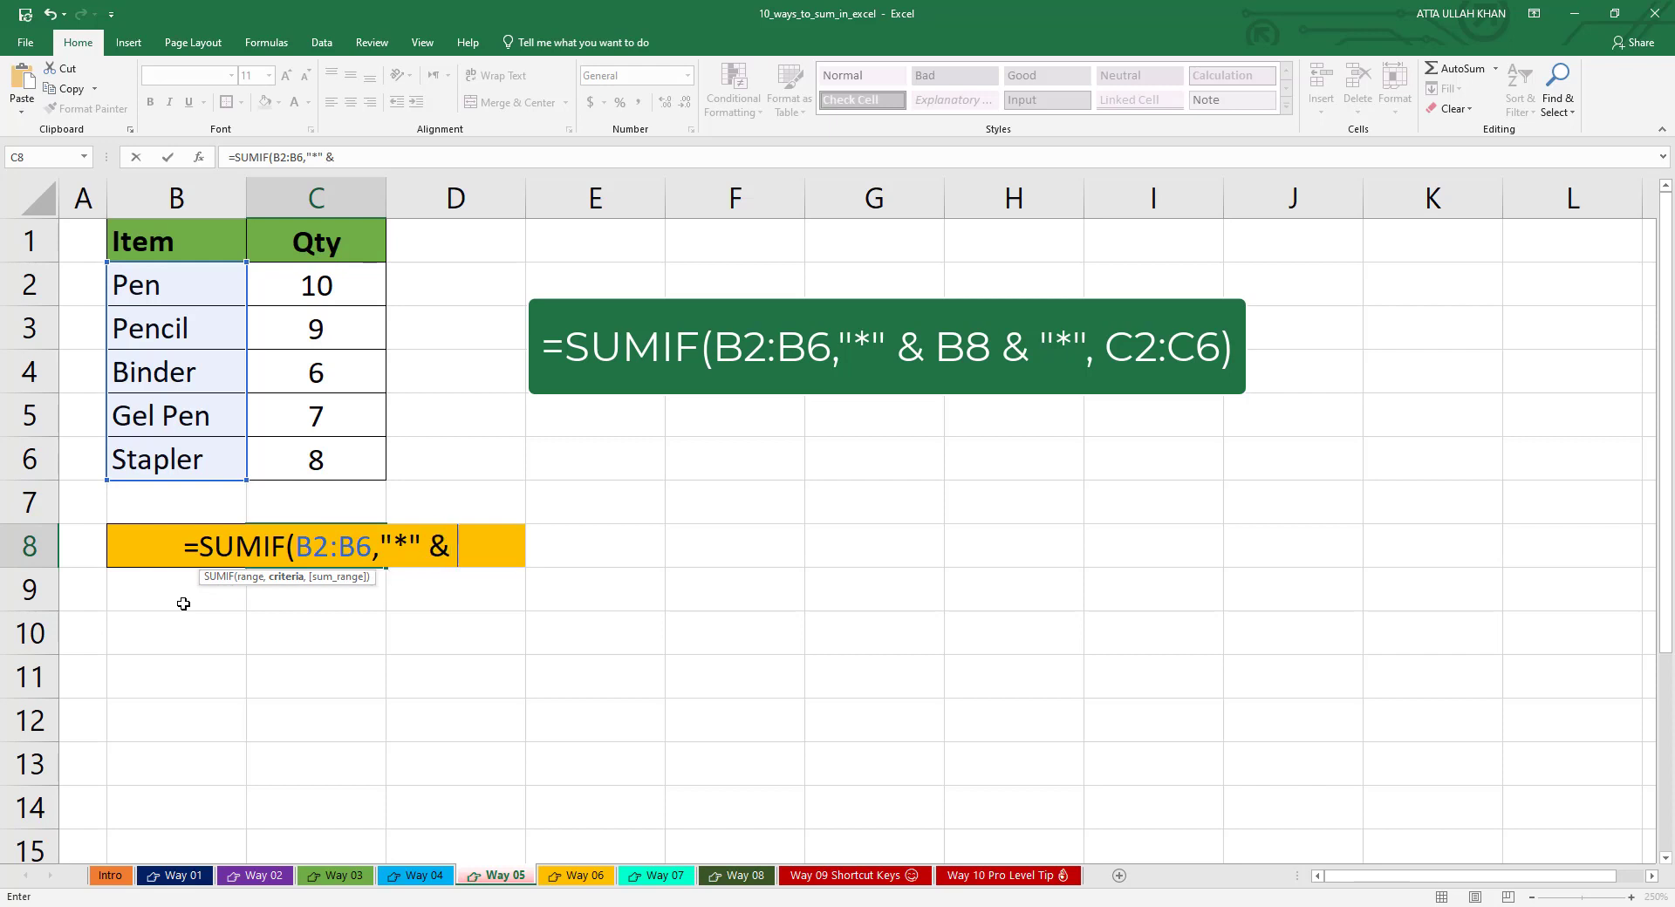
text( B8)
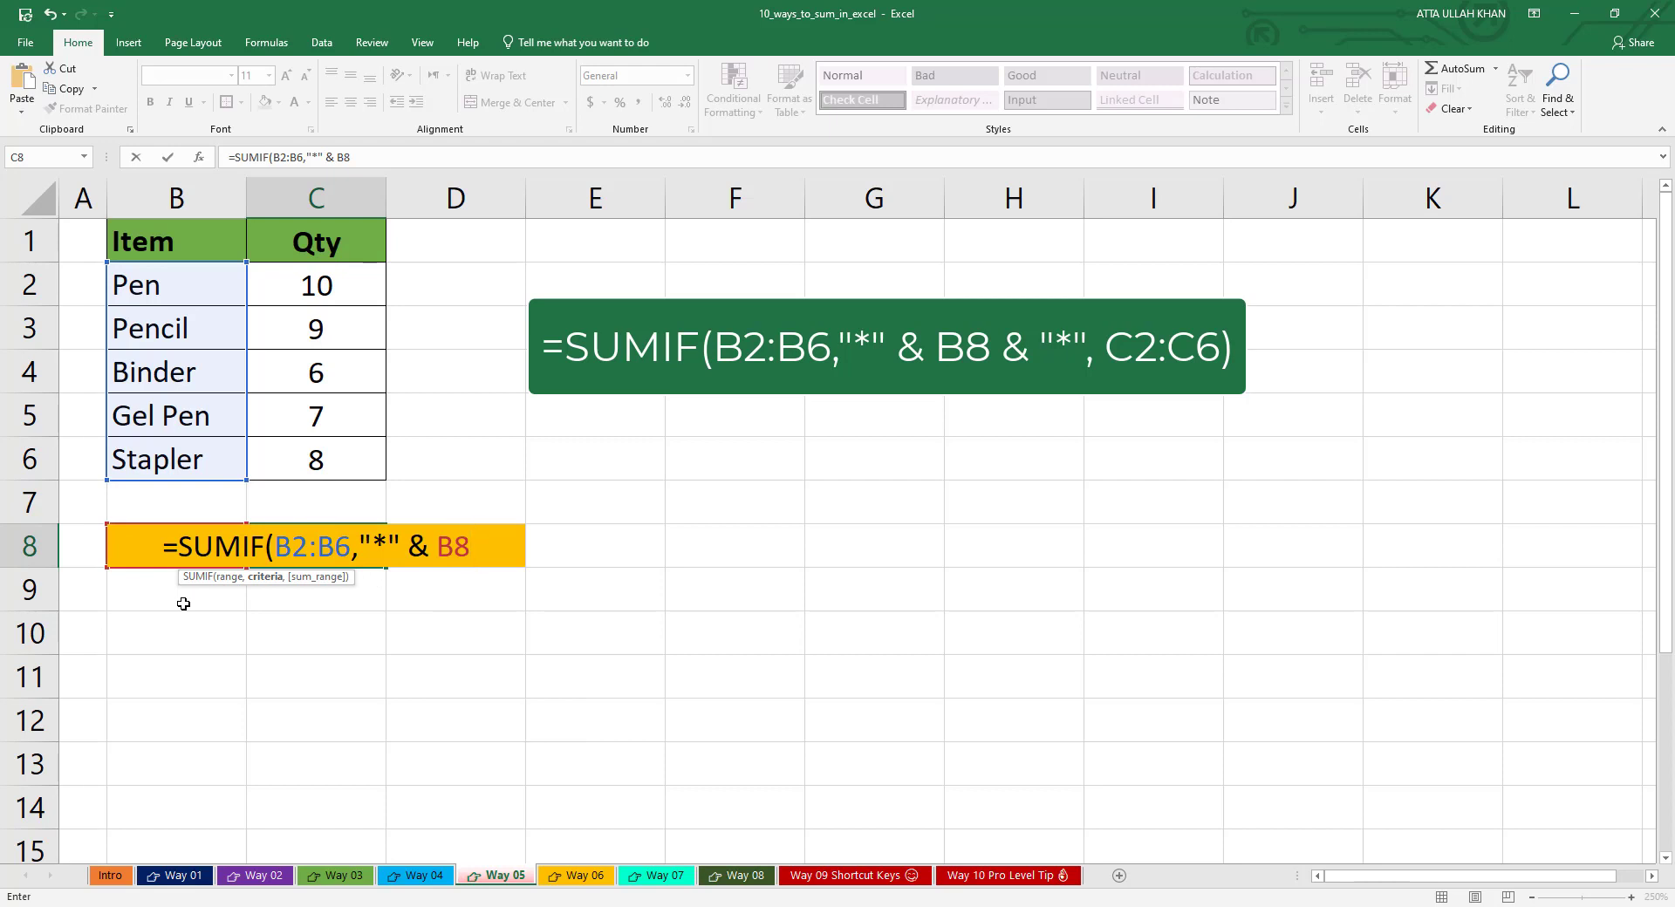
text(&)
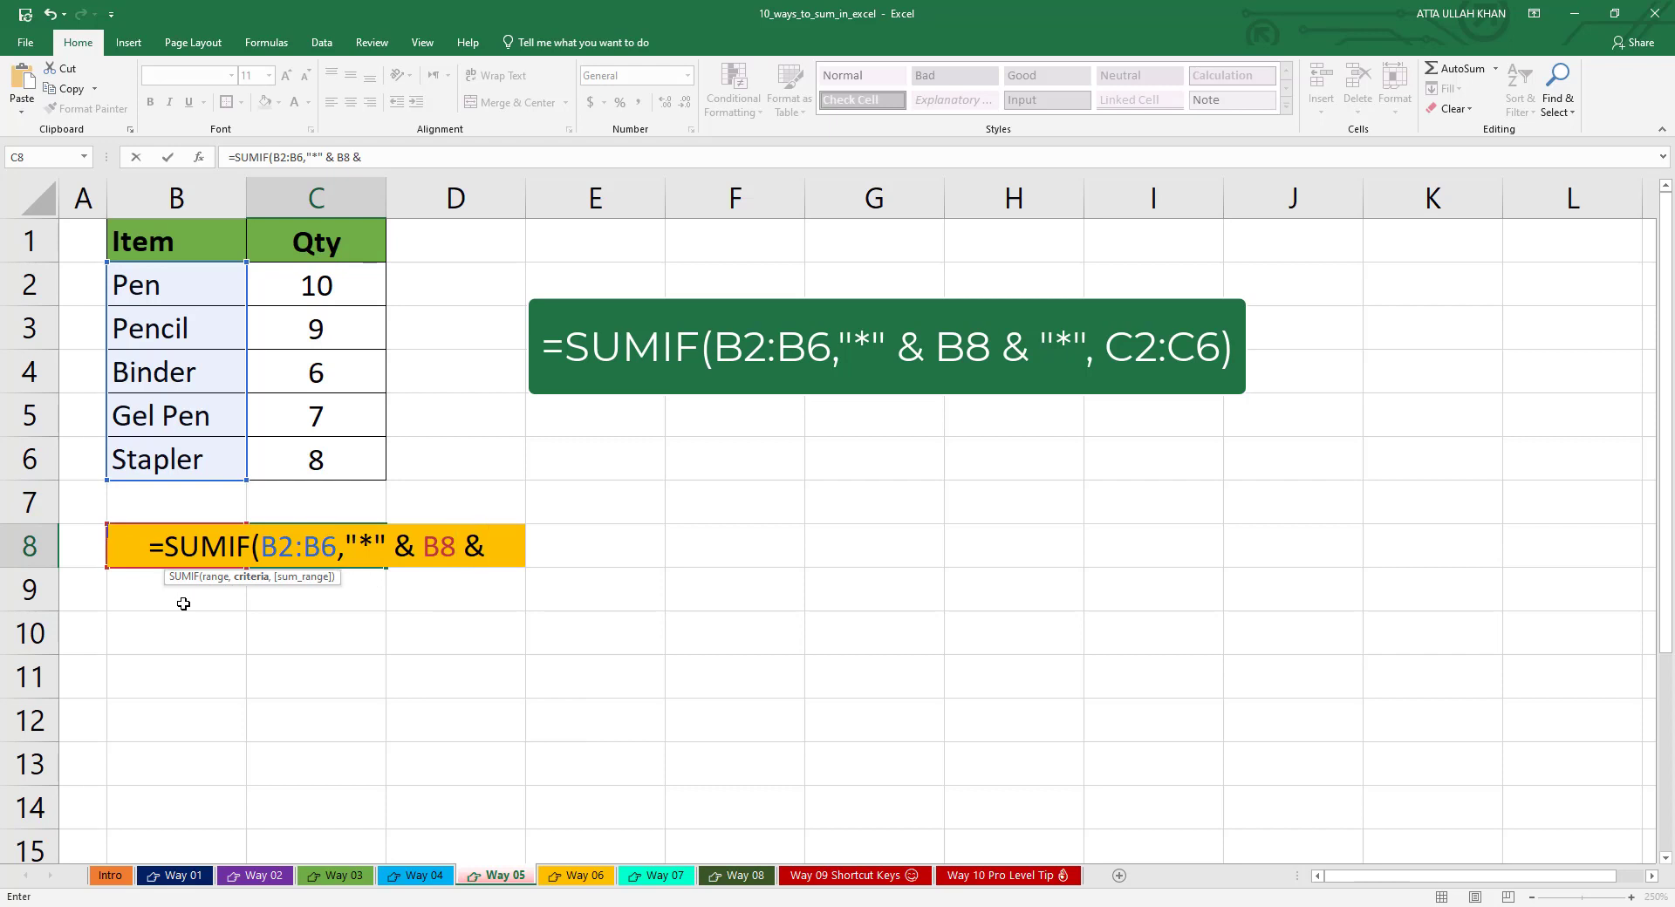
text( ")
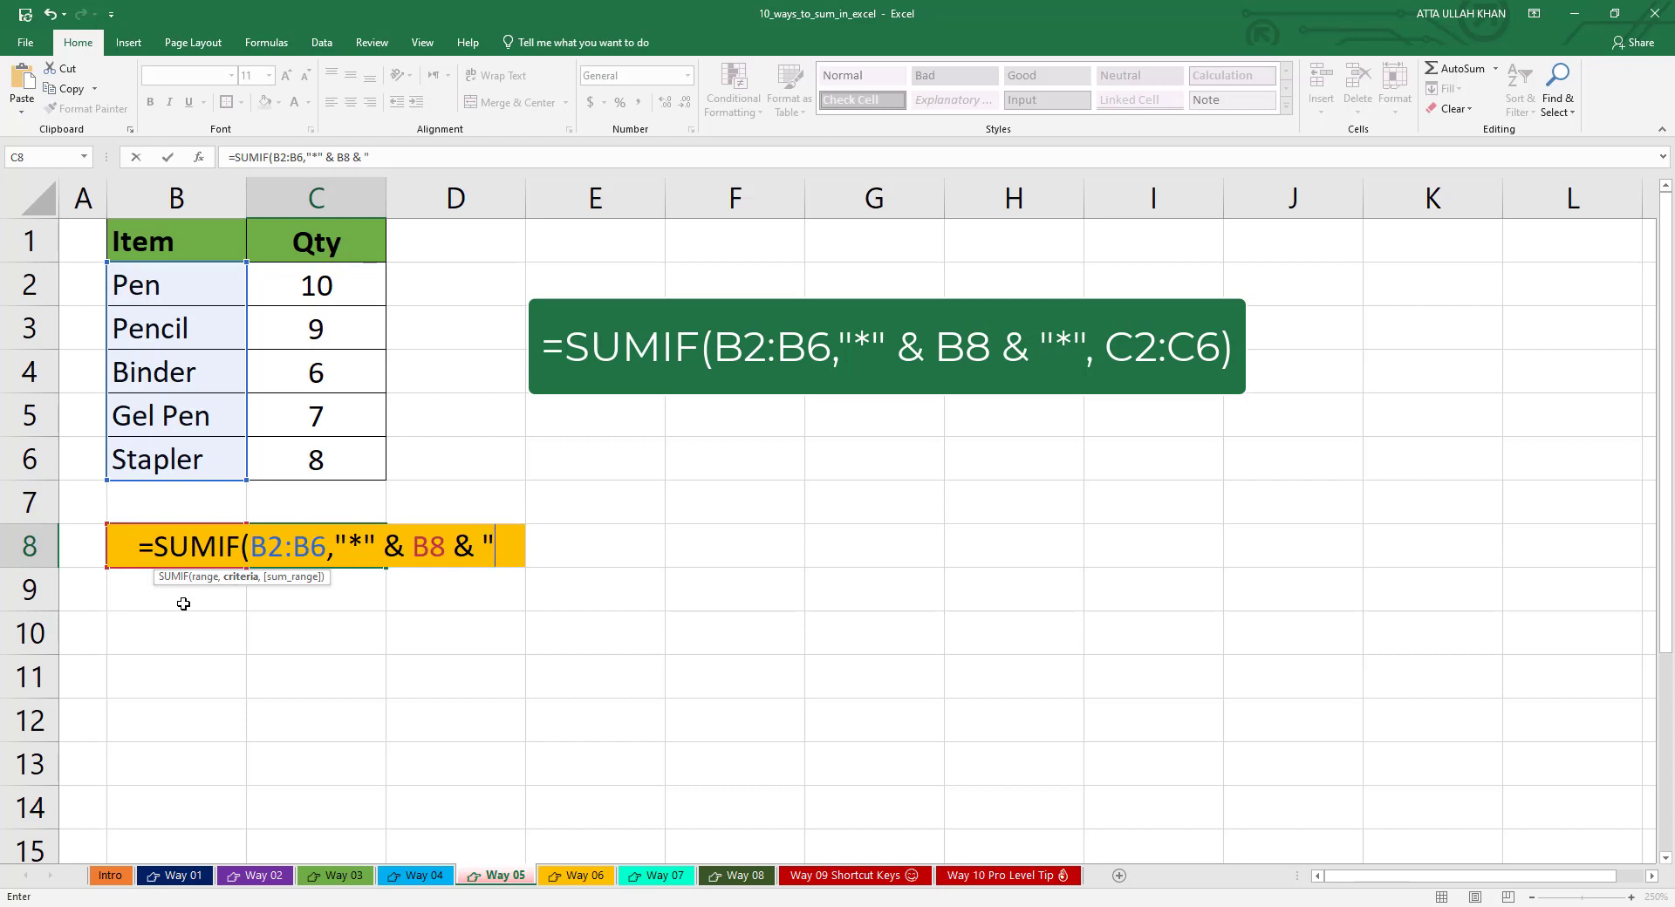
text(*")
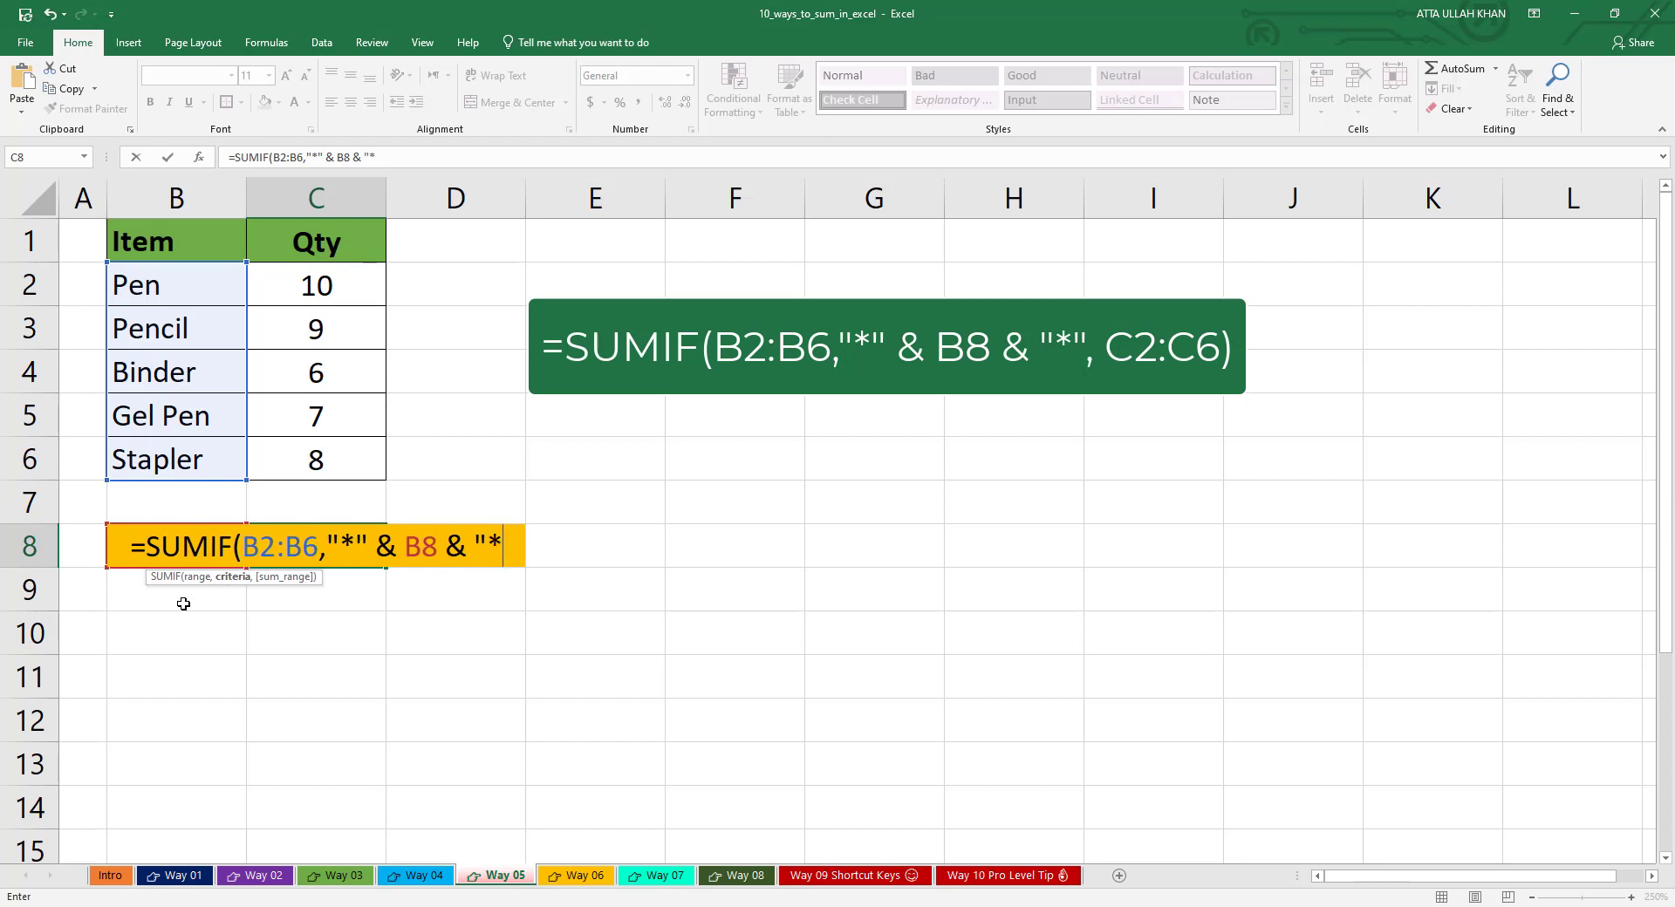
text(,)
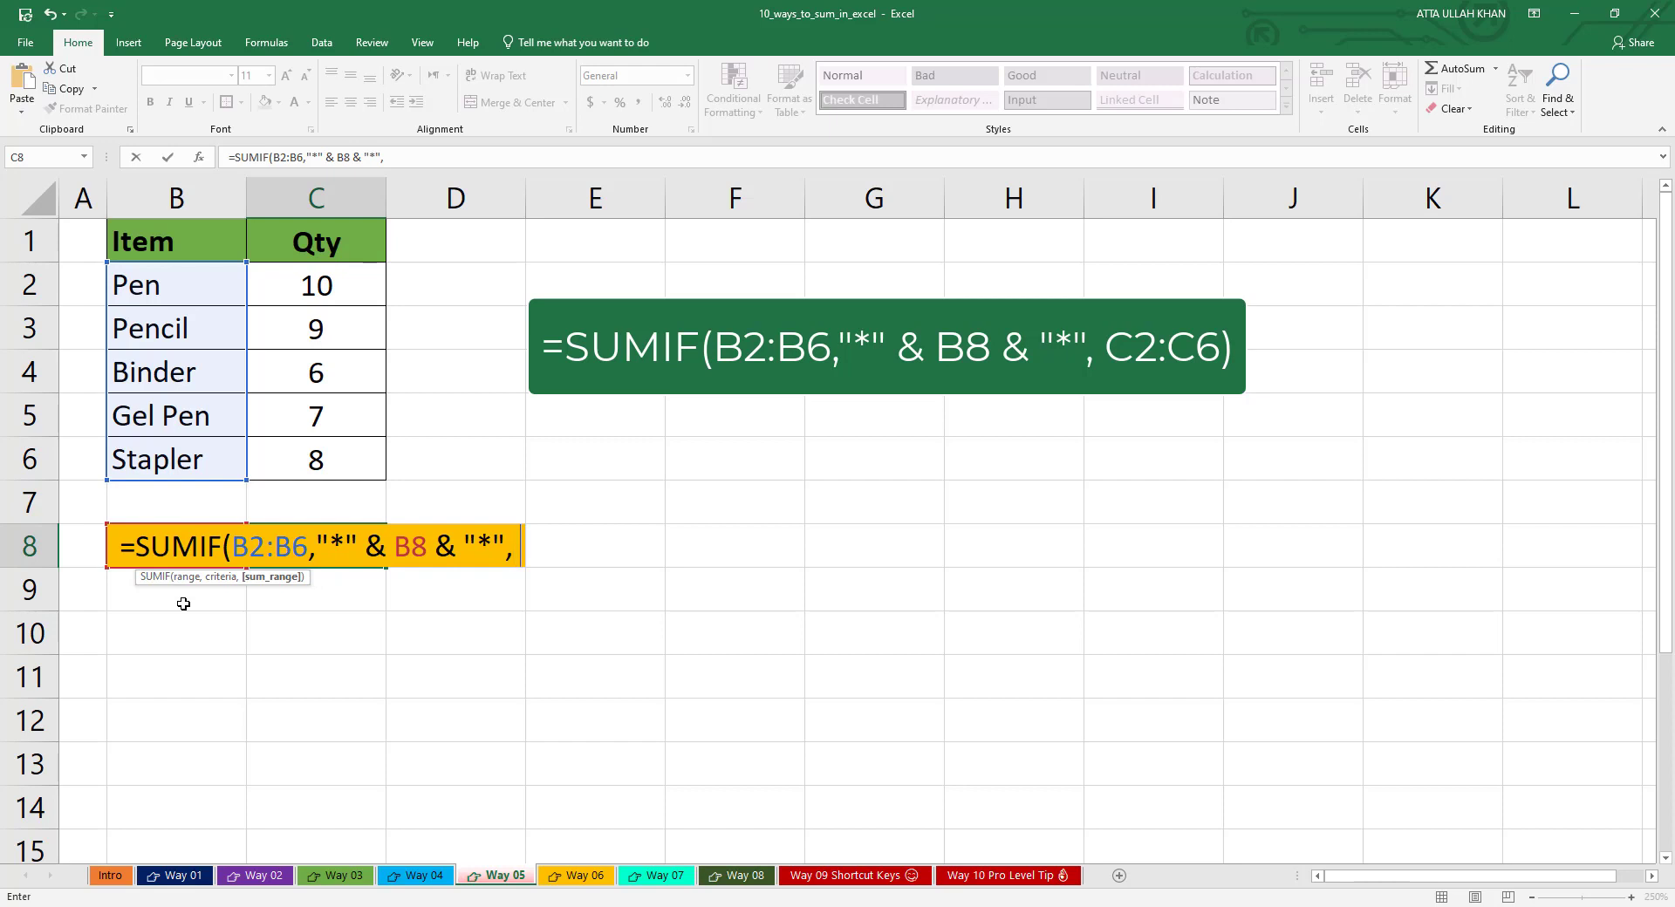
drag(281, 280, 299, 450)
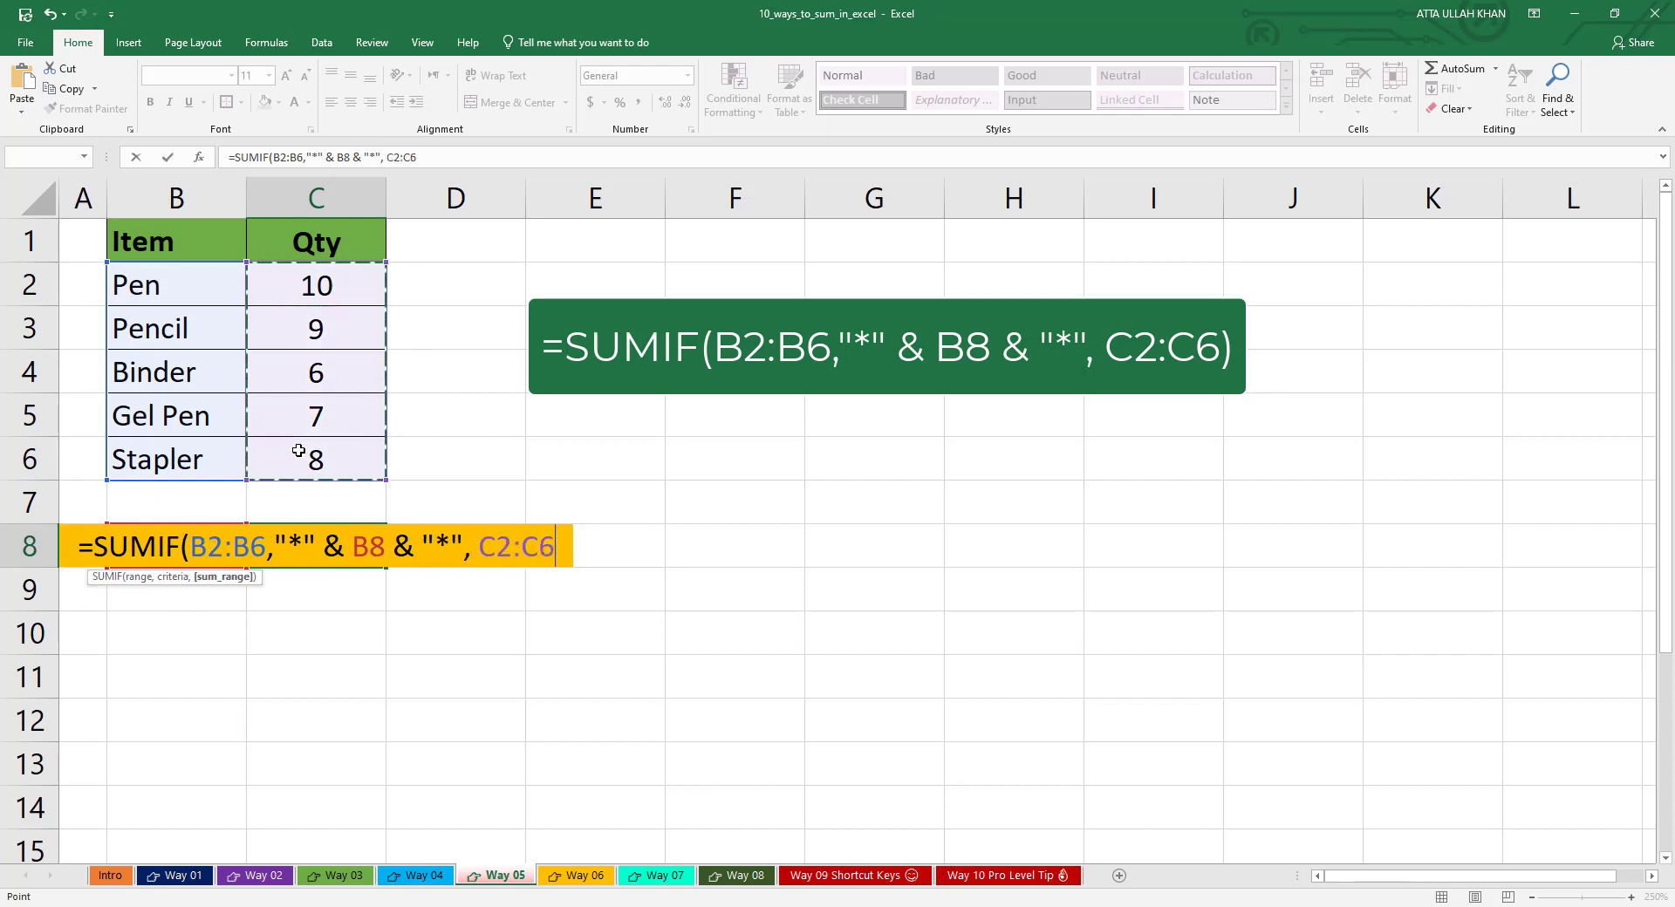
text())
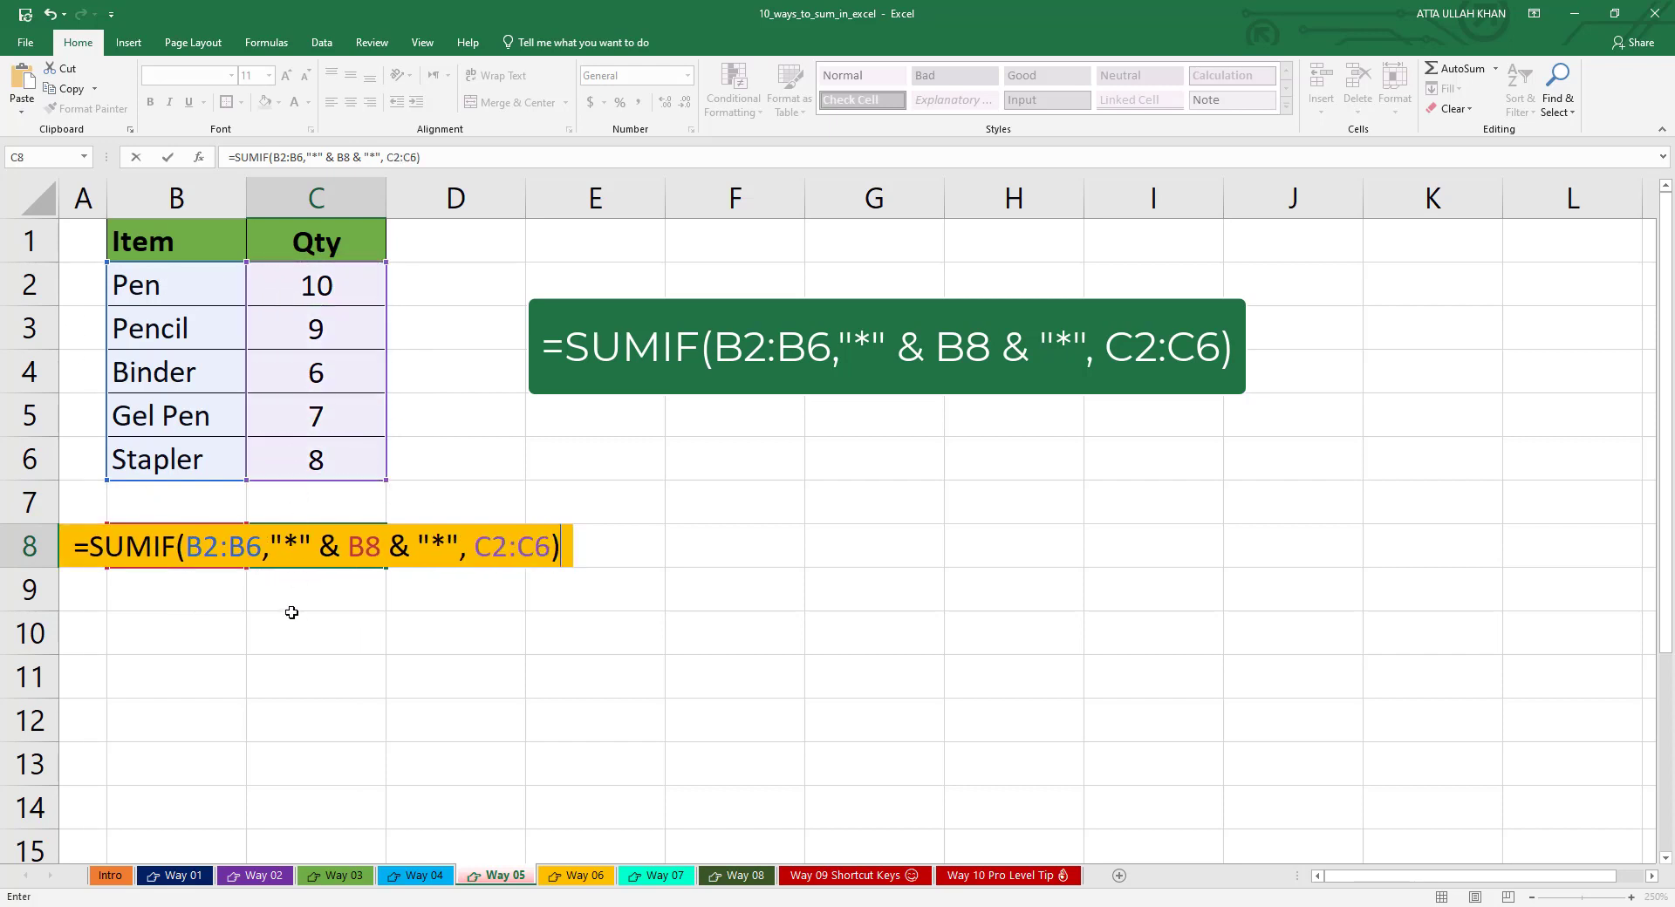
key(Return)
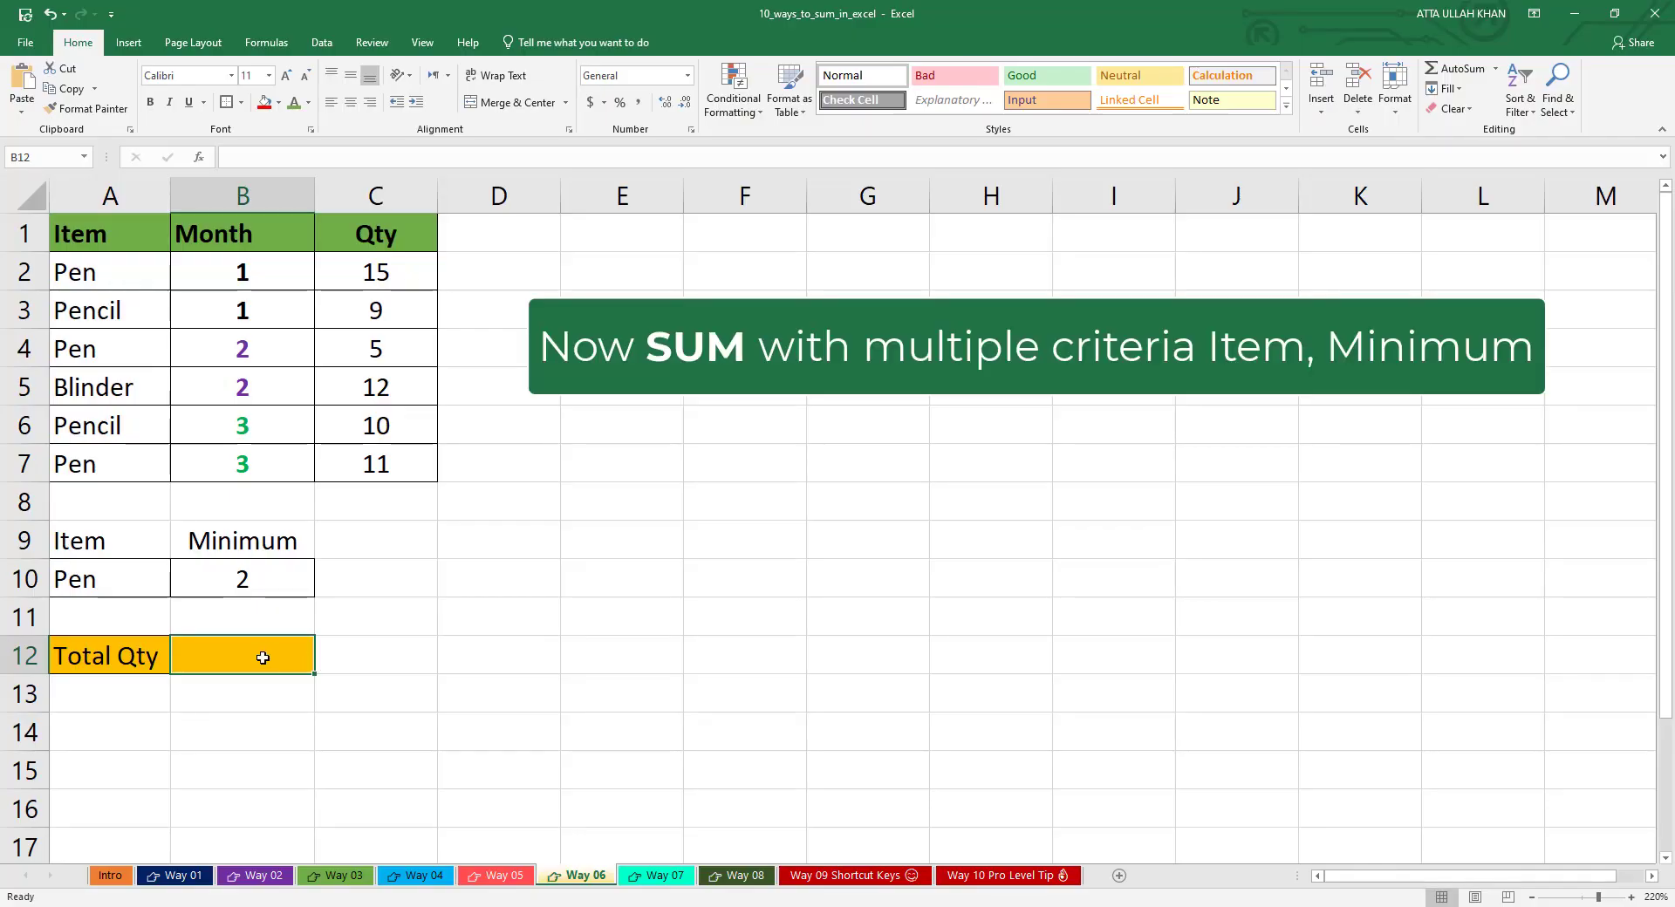
Enter =SUMIFS(C2:C7,A2:A7,A10,B2:B7,">="&B10) in cell B12 on the Way 06 sheet to total Pen quantities from the minimum month onward.
text(=)
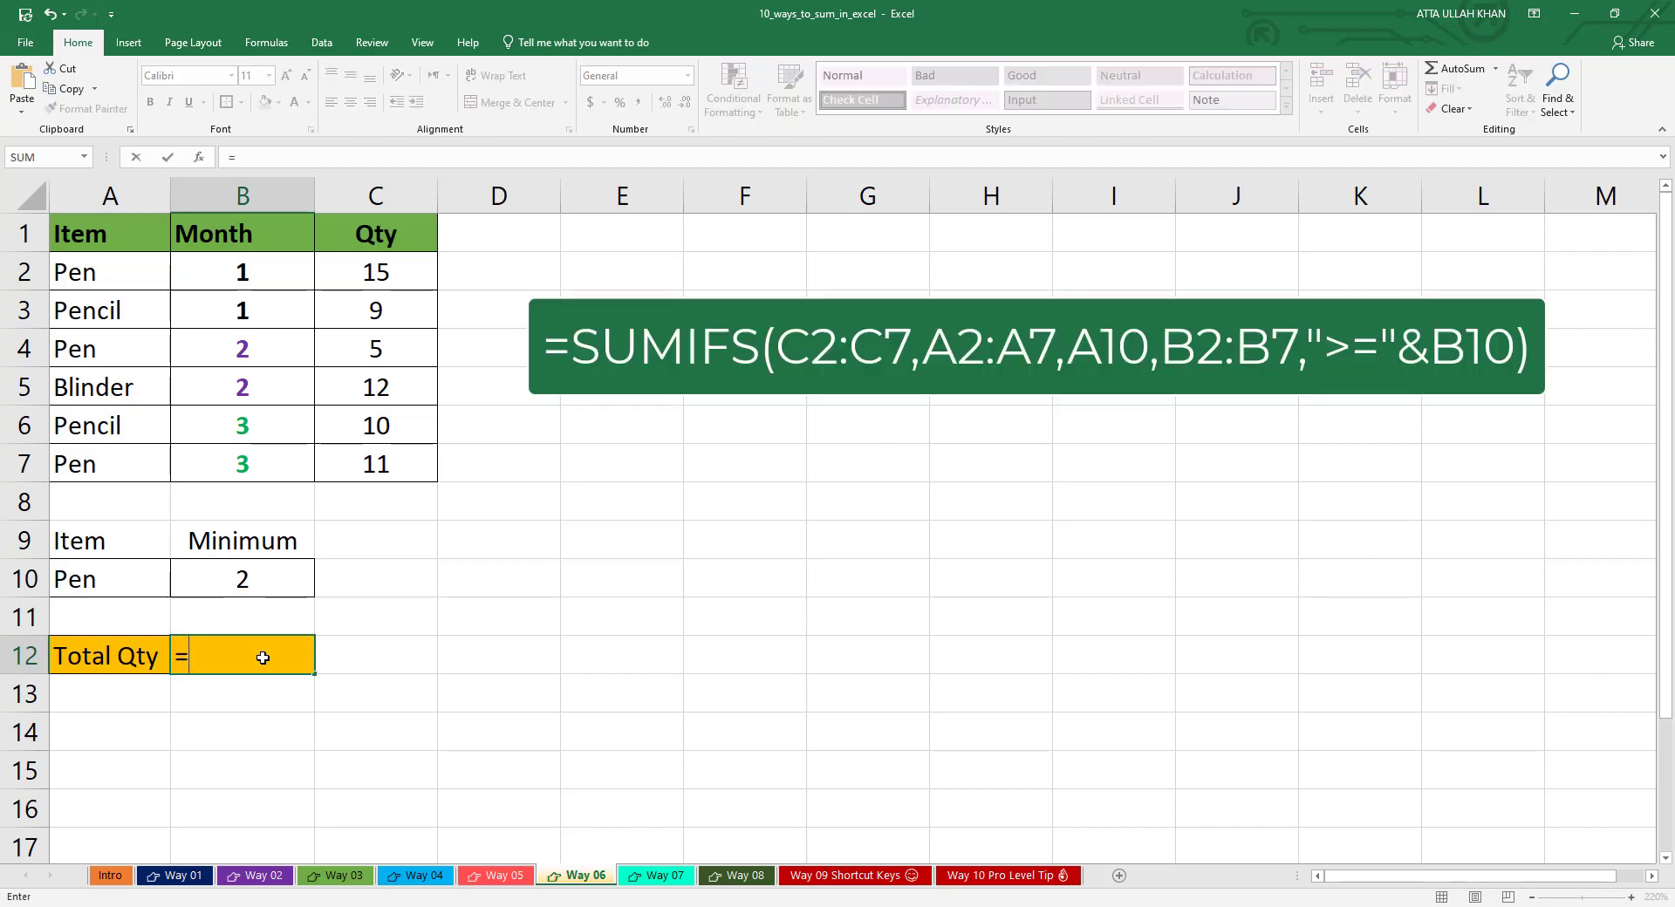
text(sum)
text(ifs)
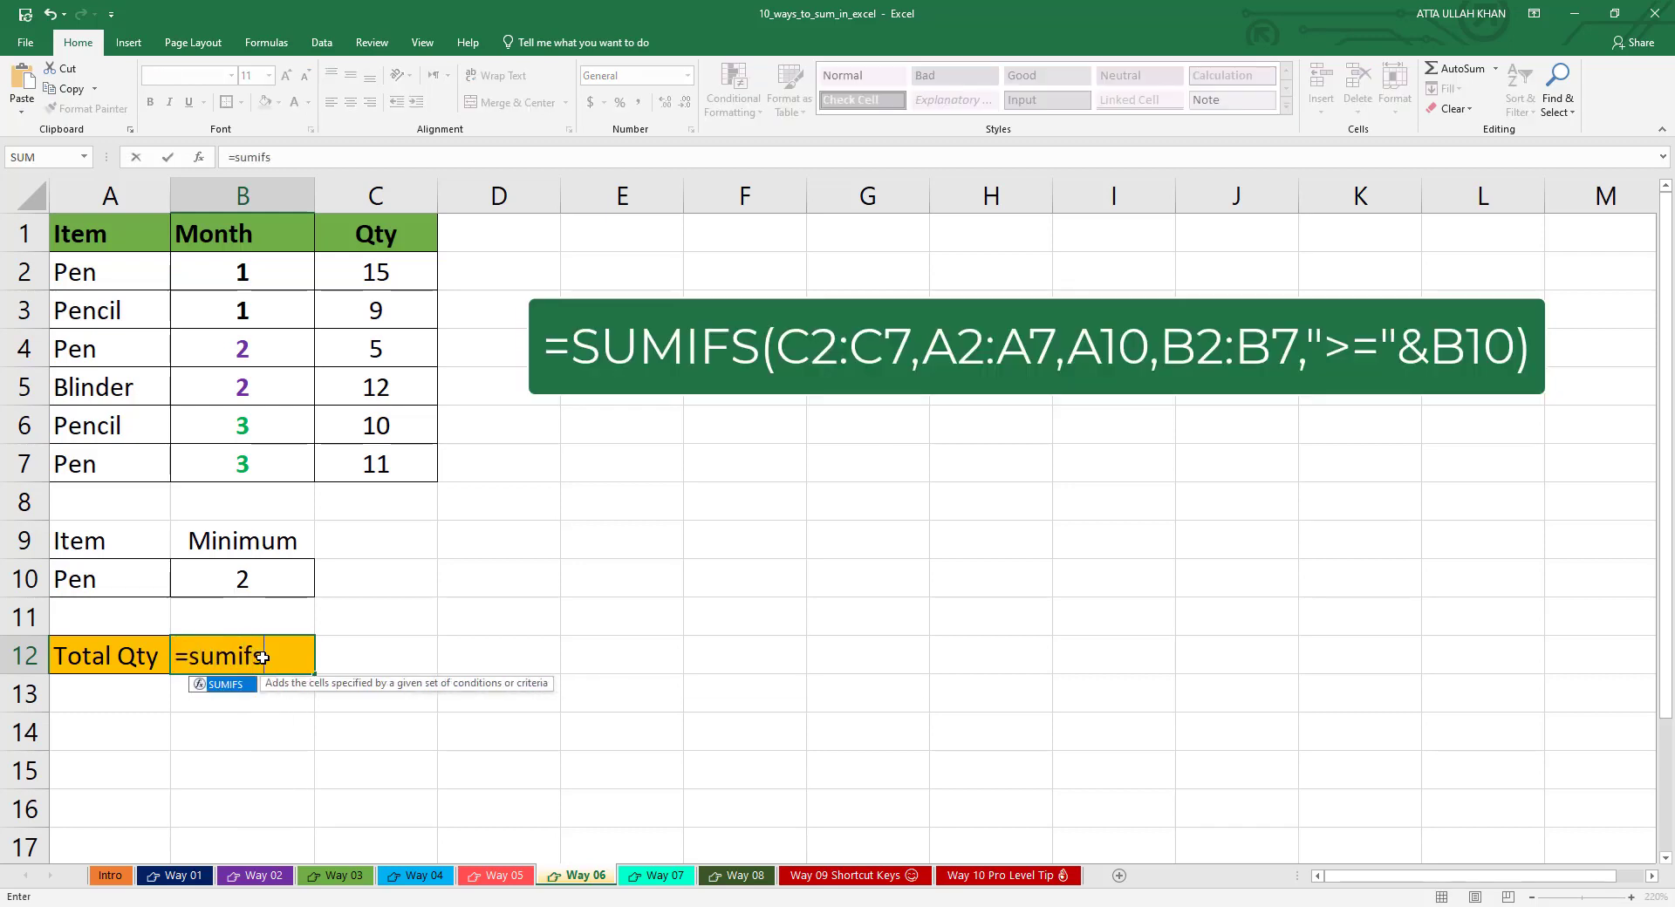
key(Tab)
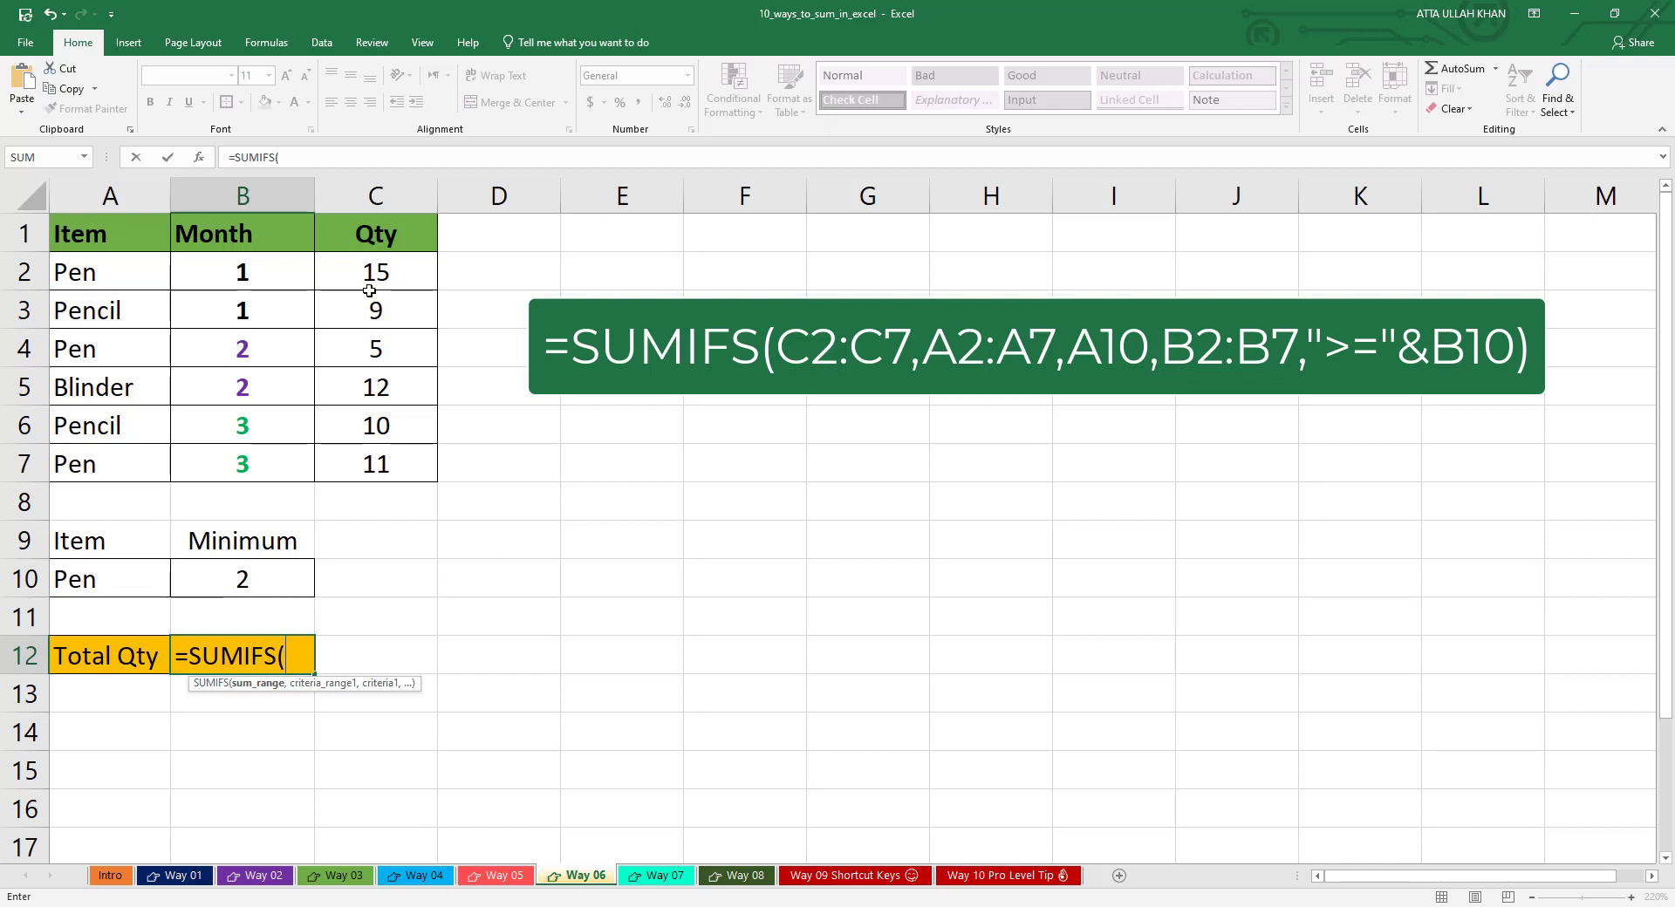
drag(373, 274, 376, 464)
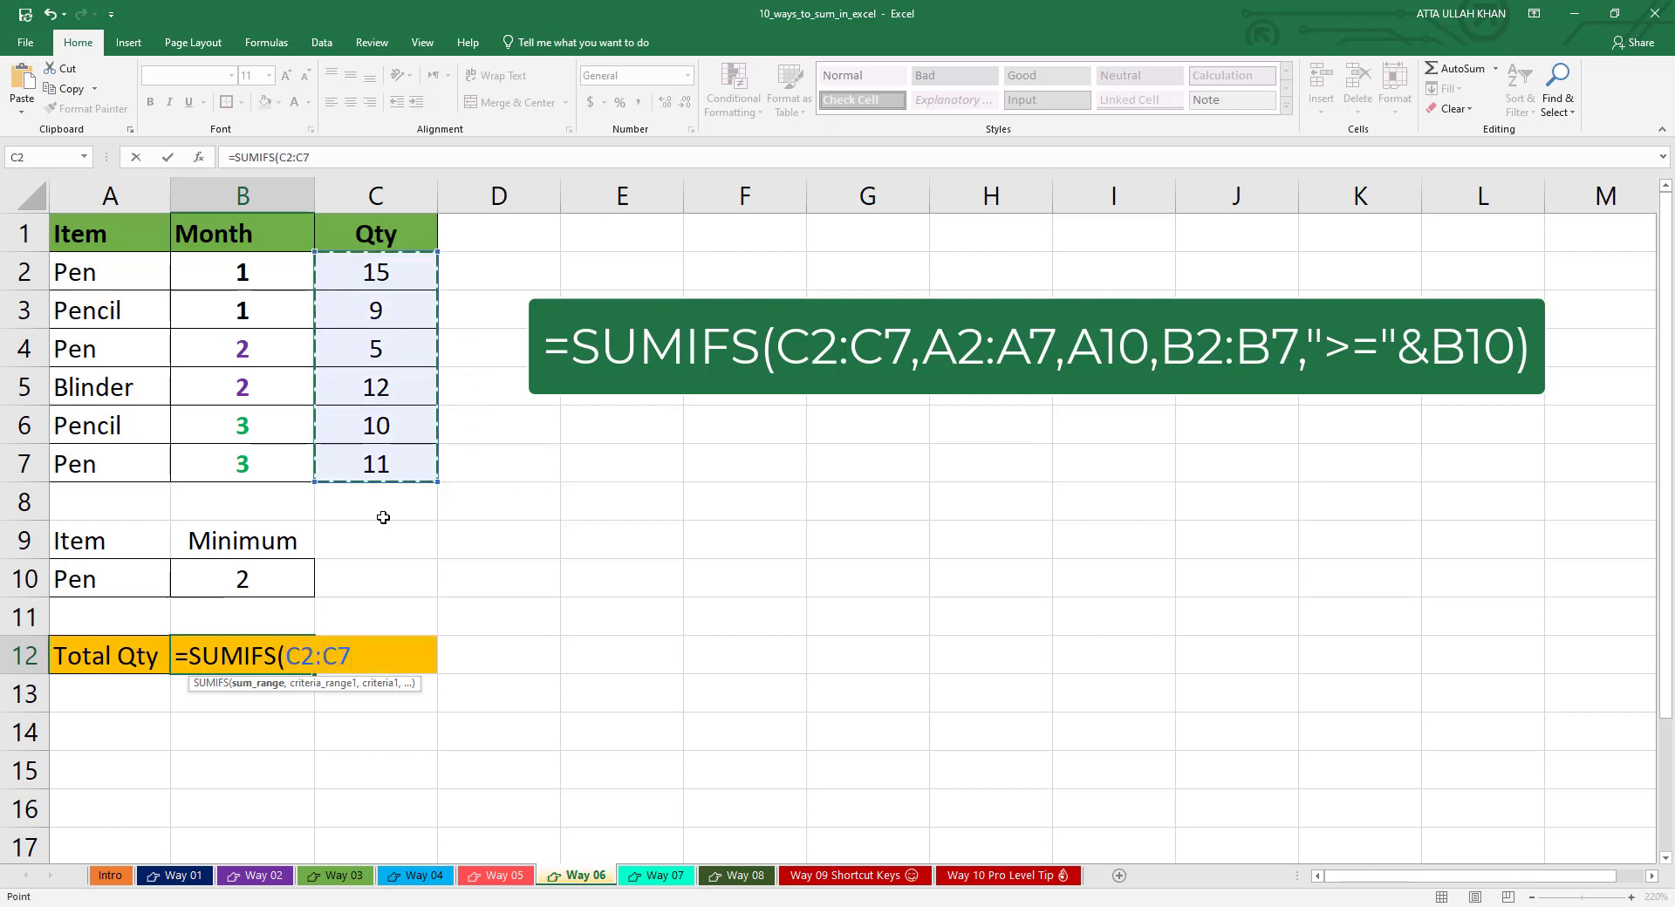
text(,)
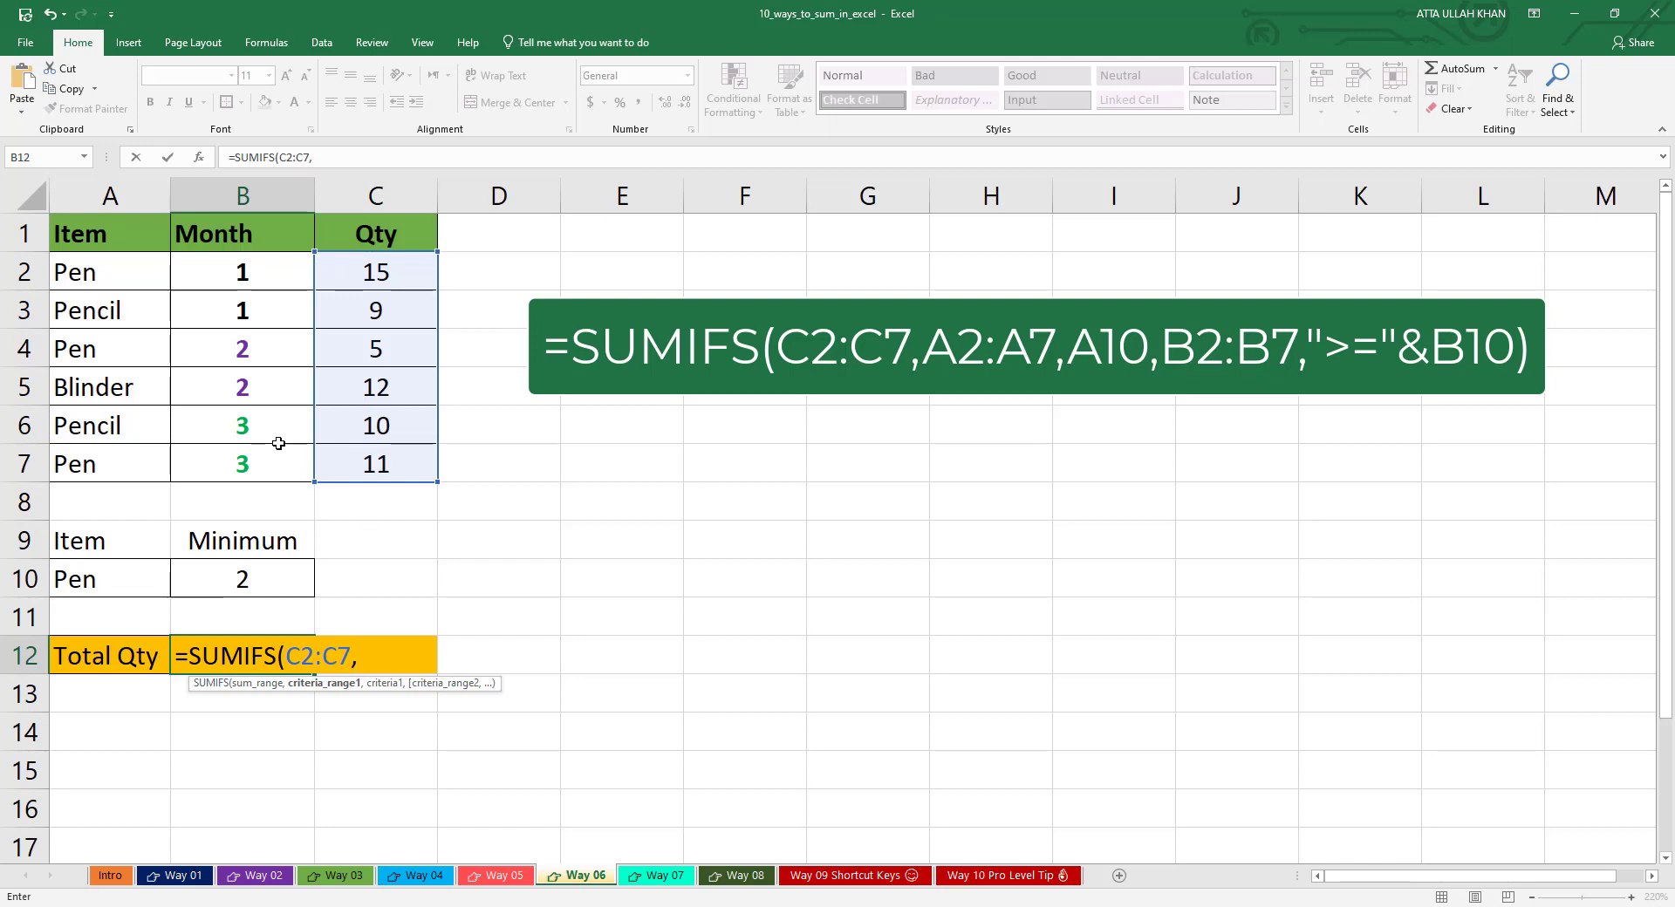
click(99, 275)
drag(102, 303, 112, 464)
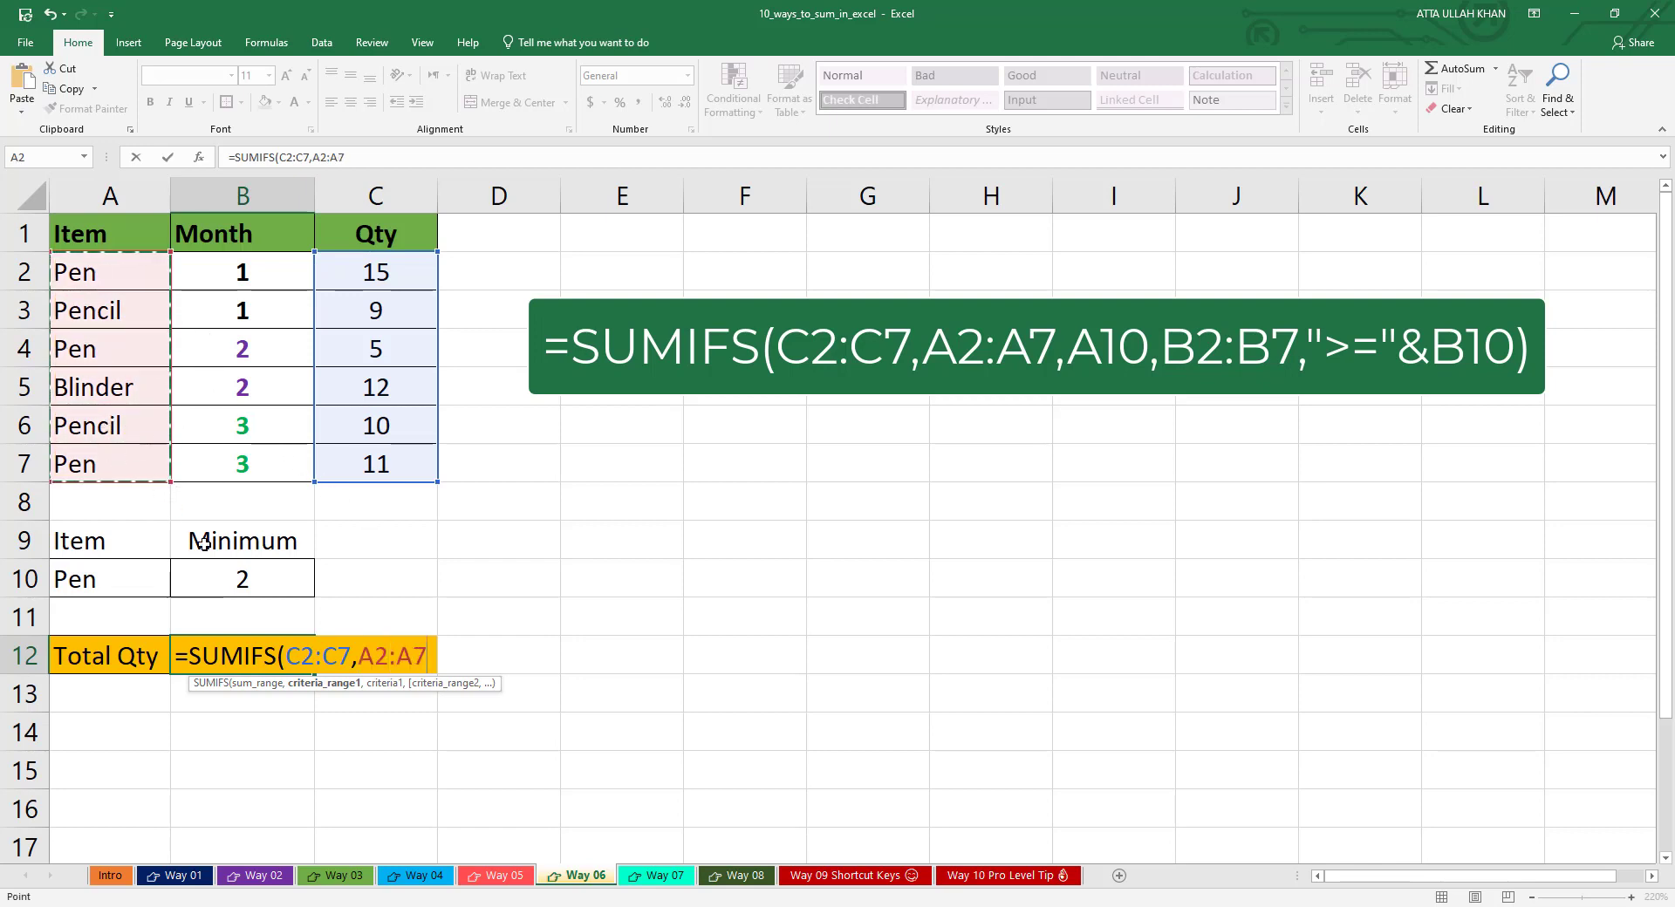
text(,)
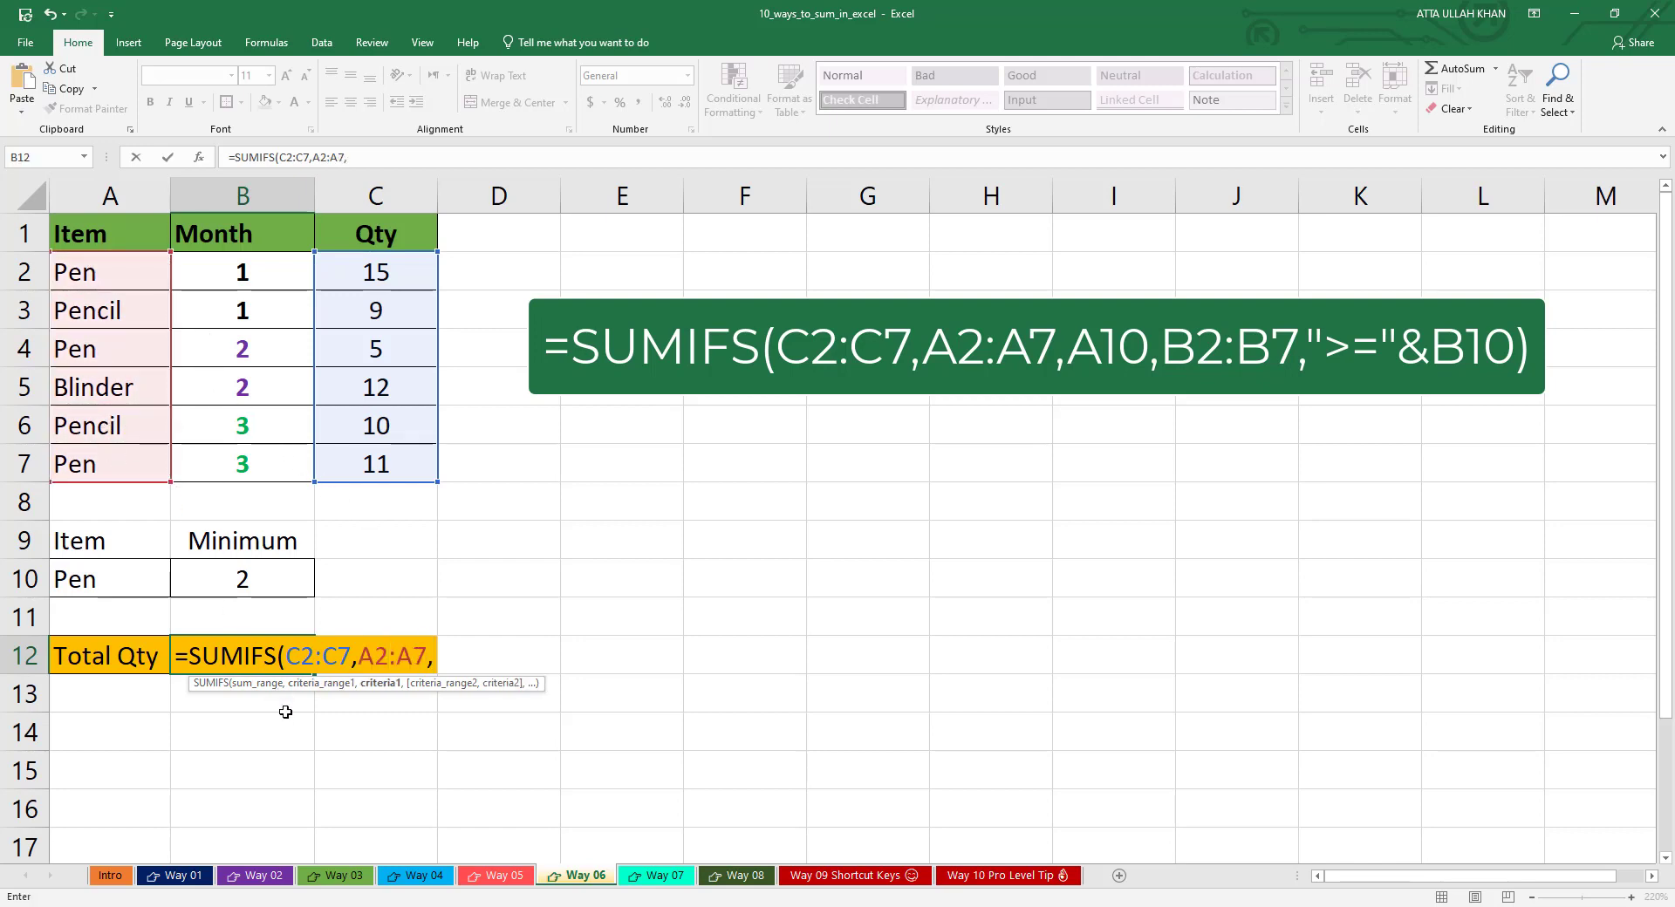
text(A)
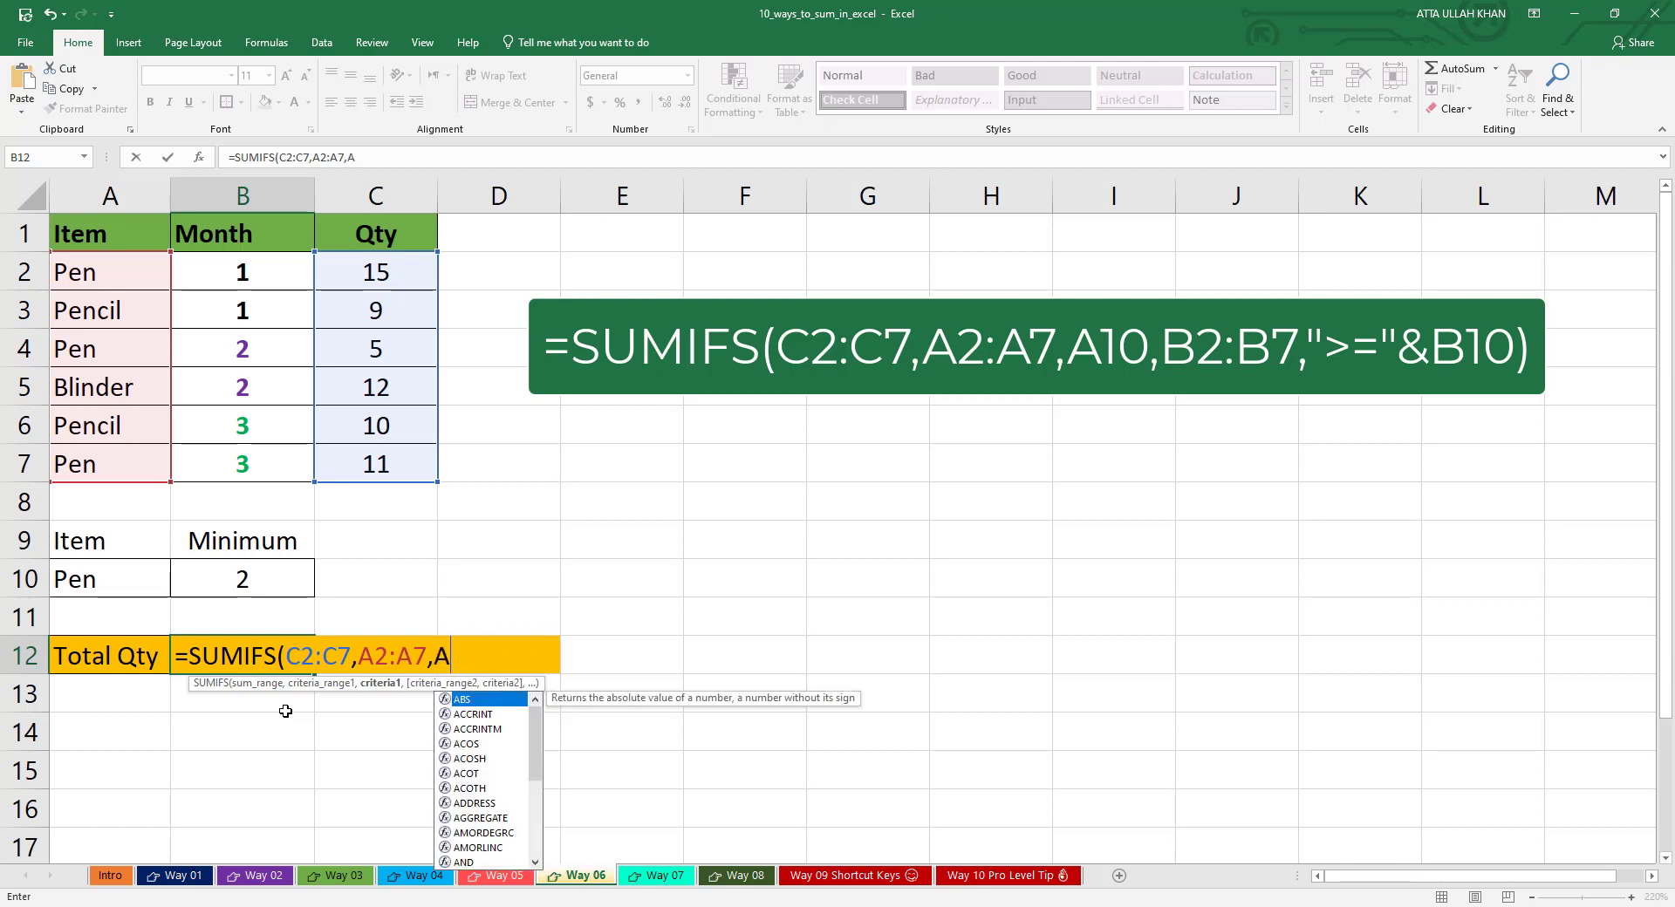
text(10)
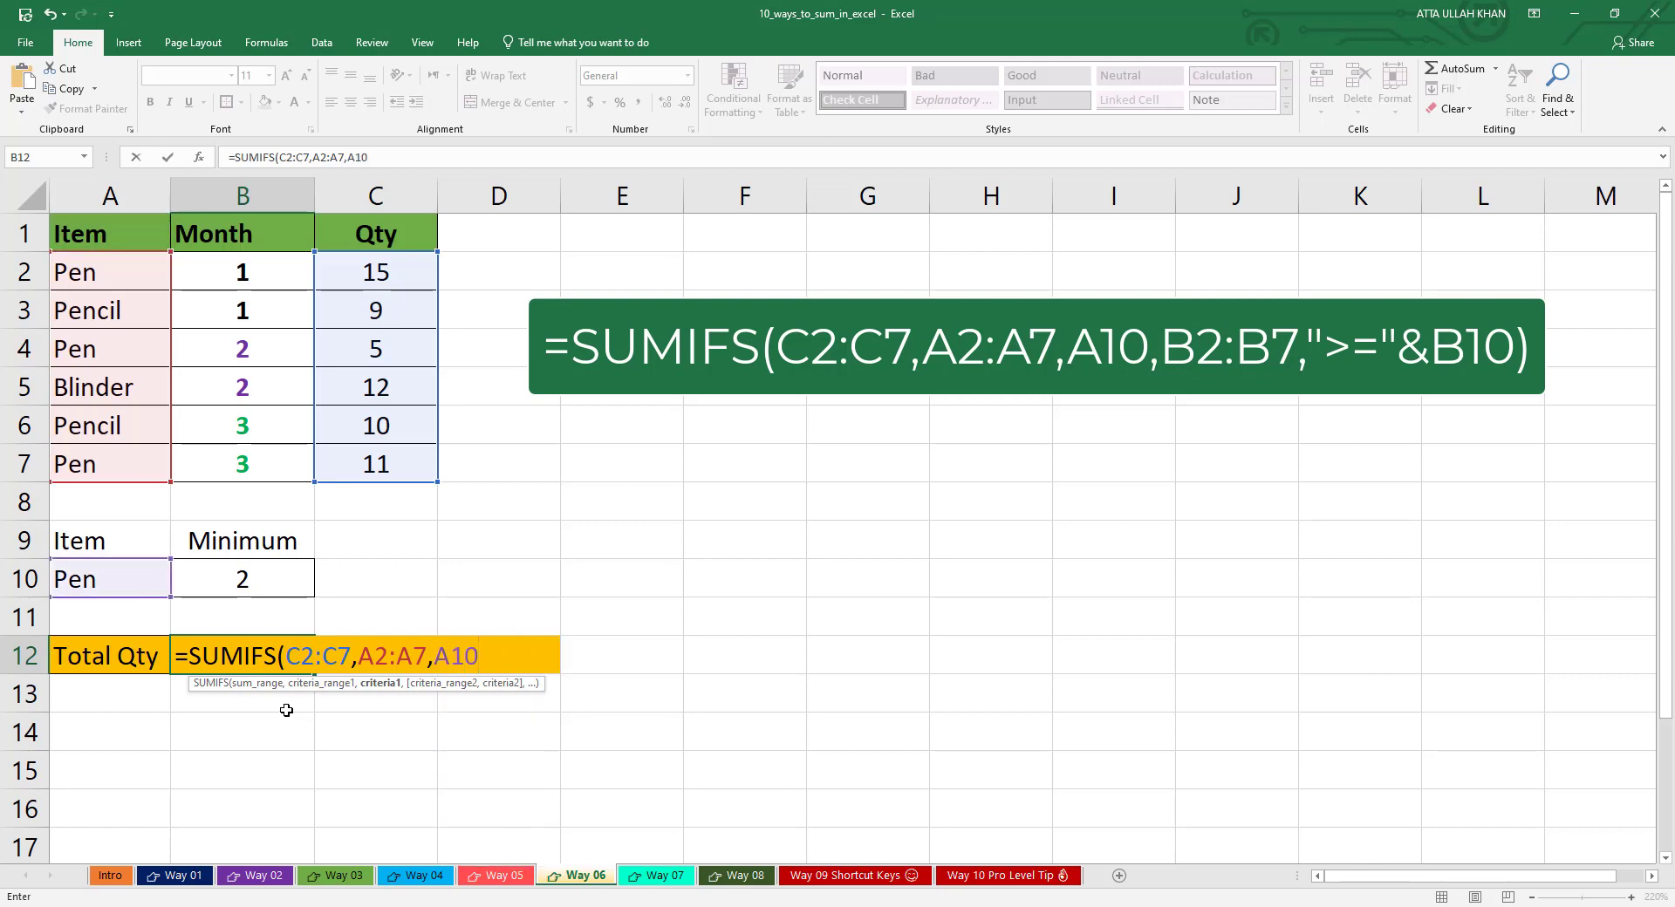
text(,)
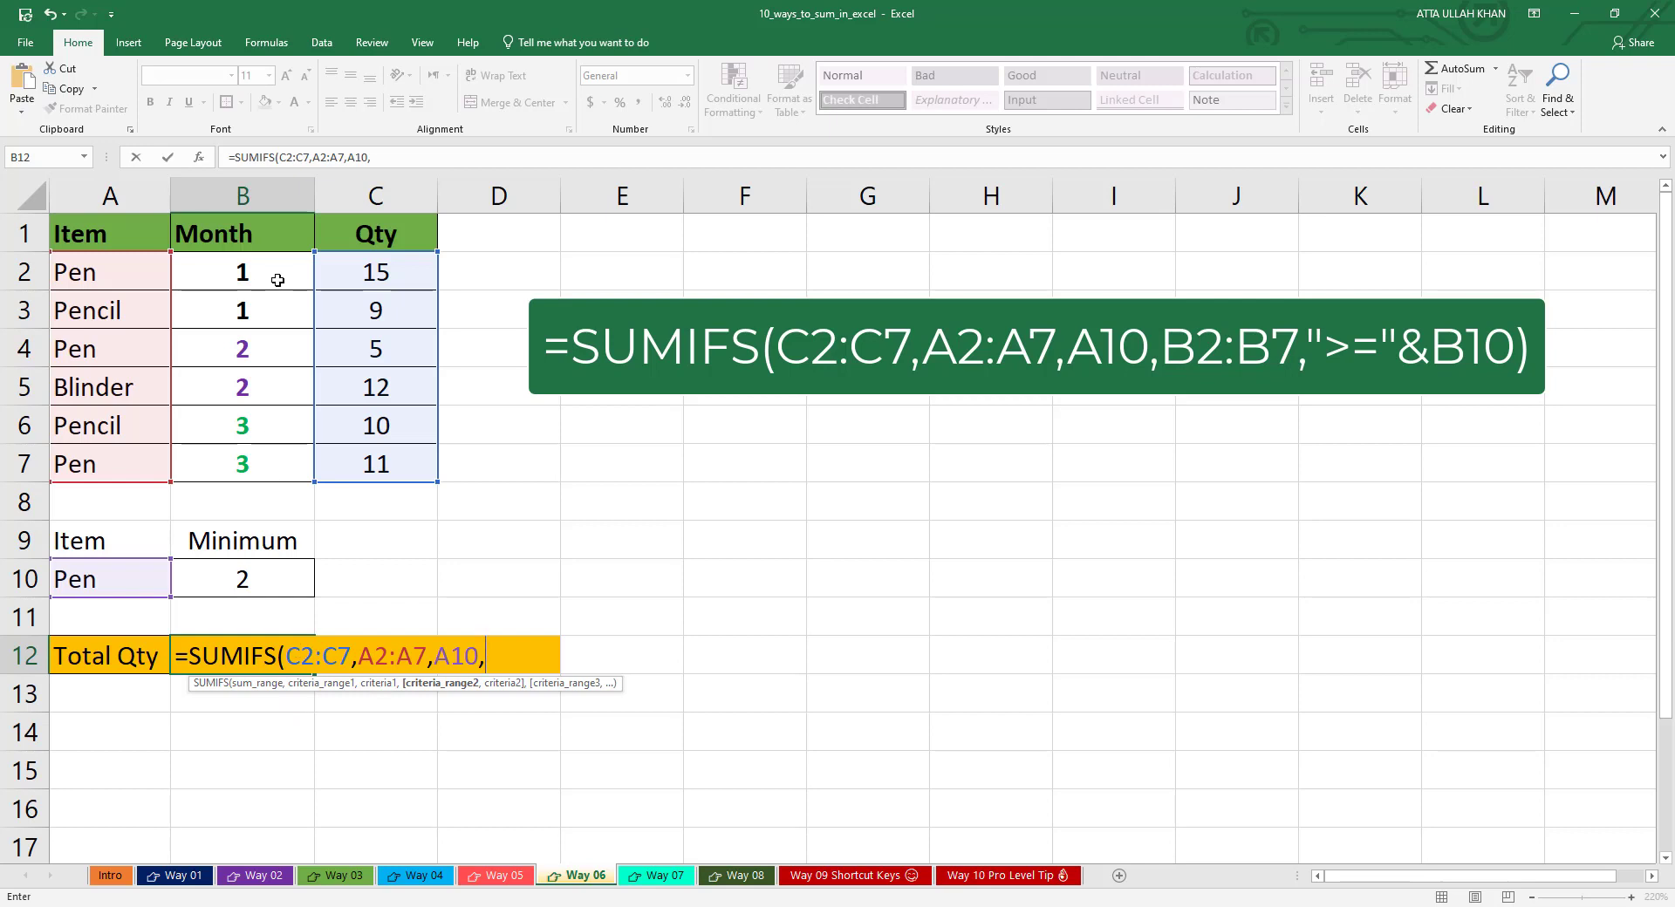
drag(276, 278, 274, 465)
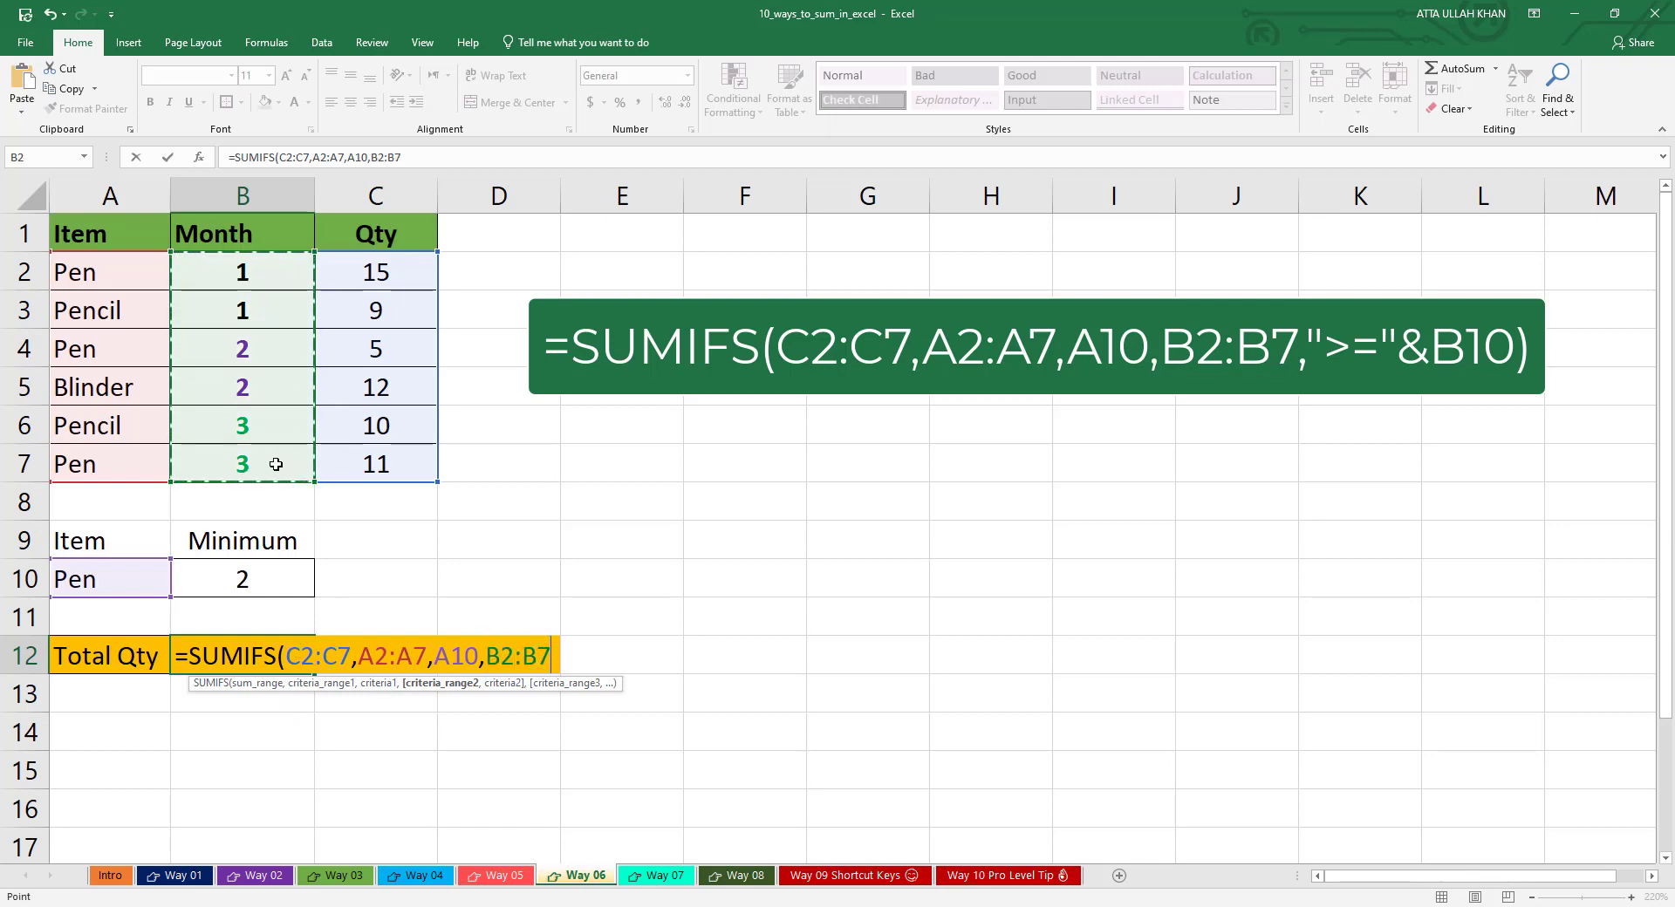
text(,)
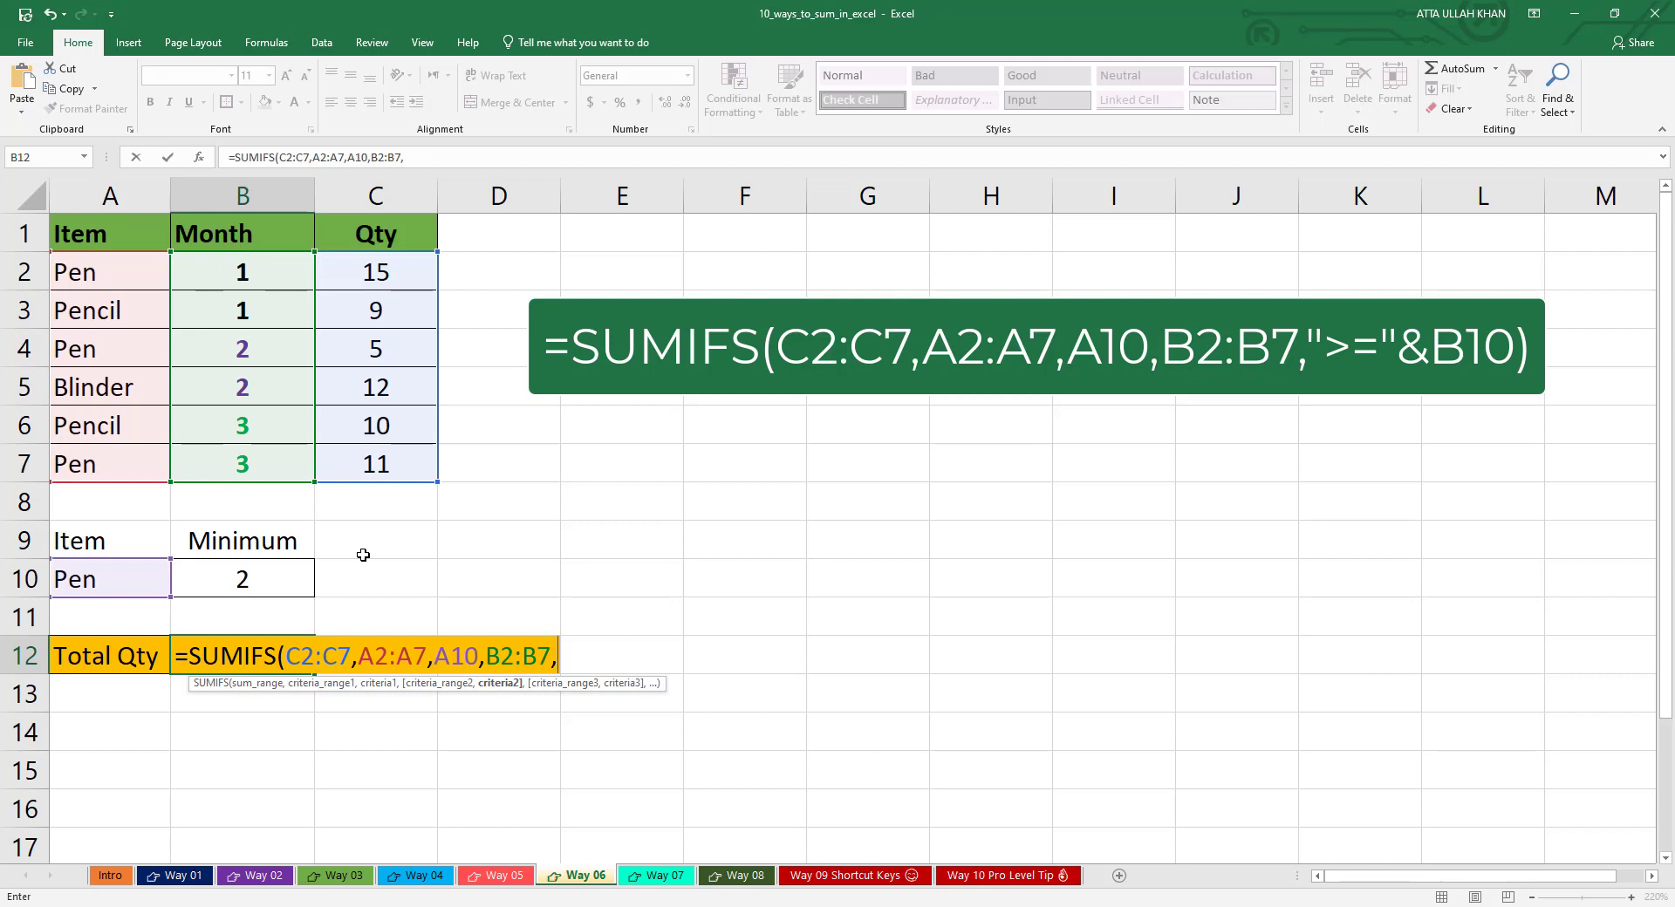
text(">=)
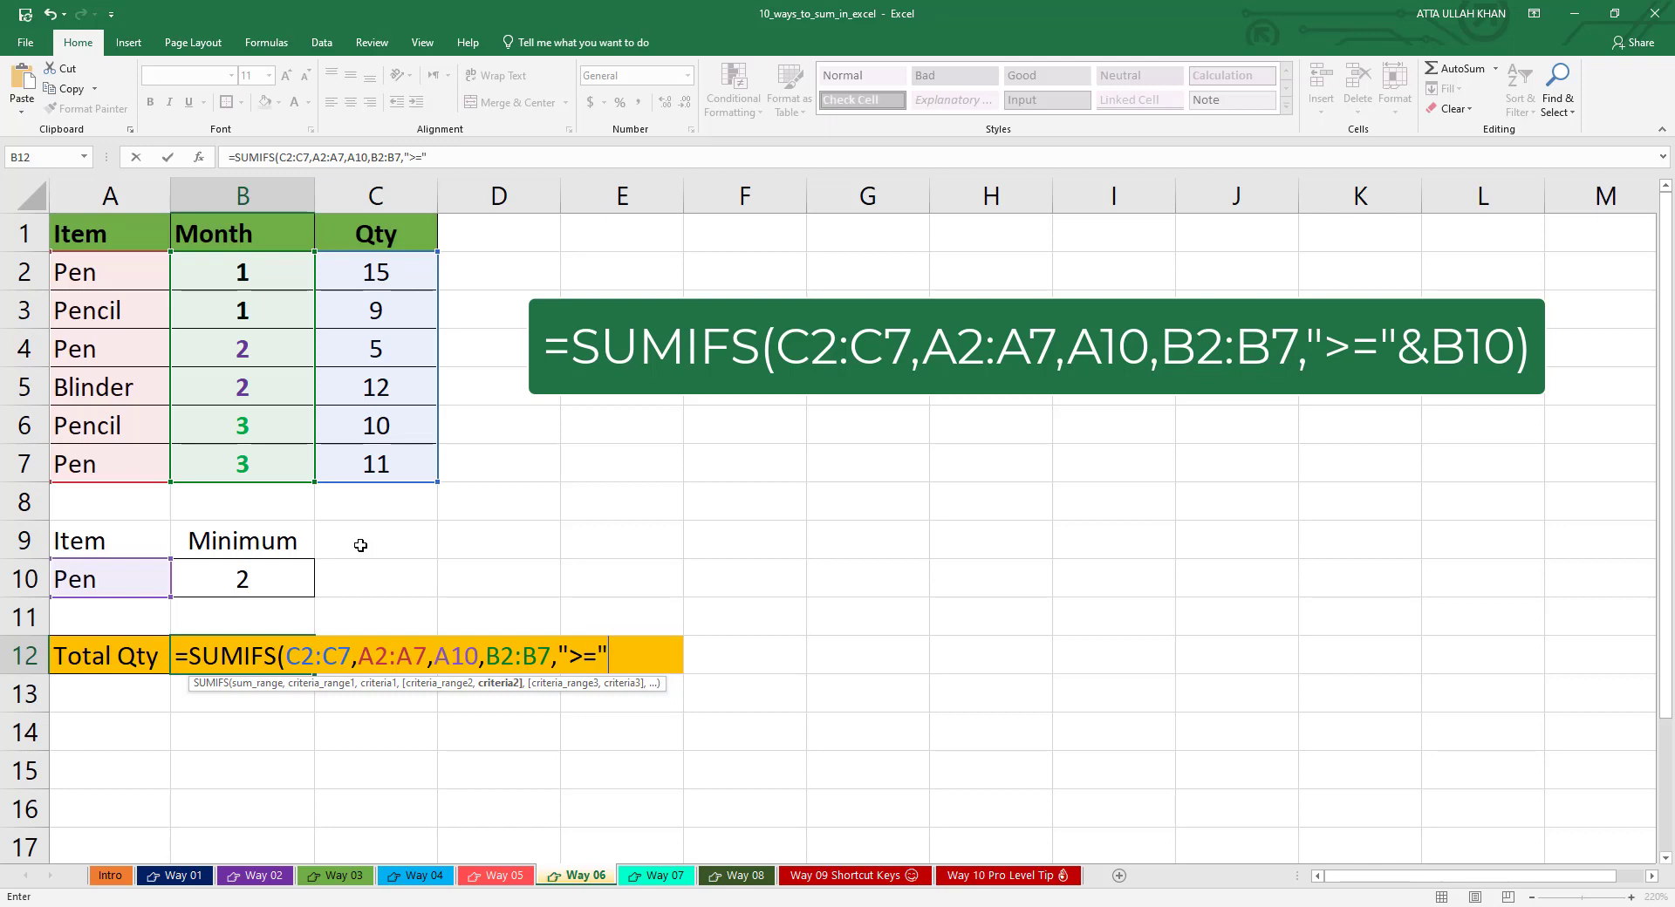
text("&B10)
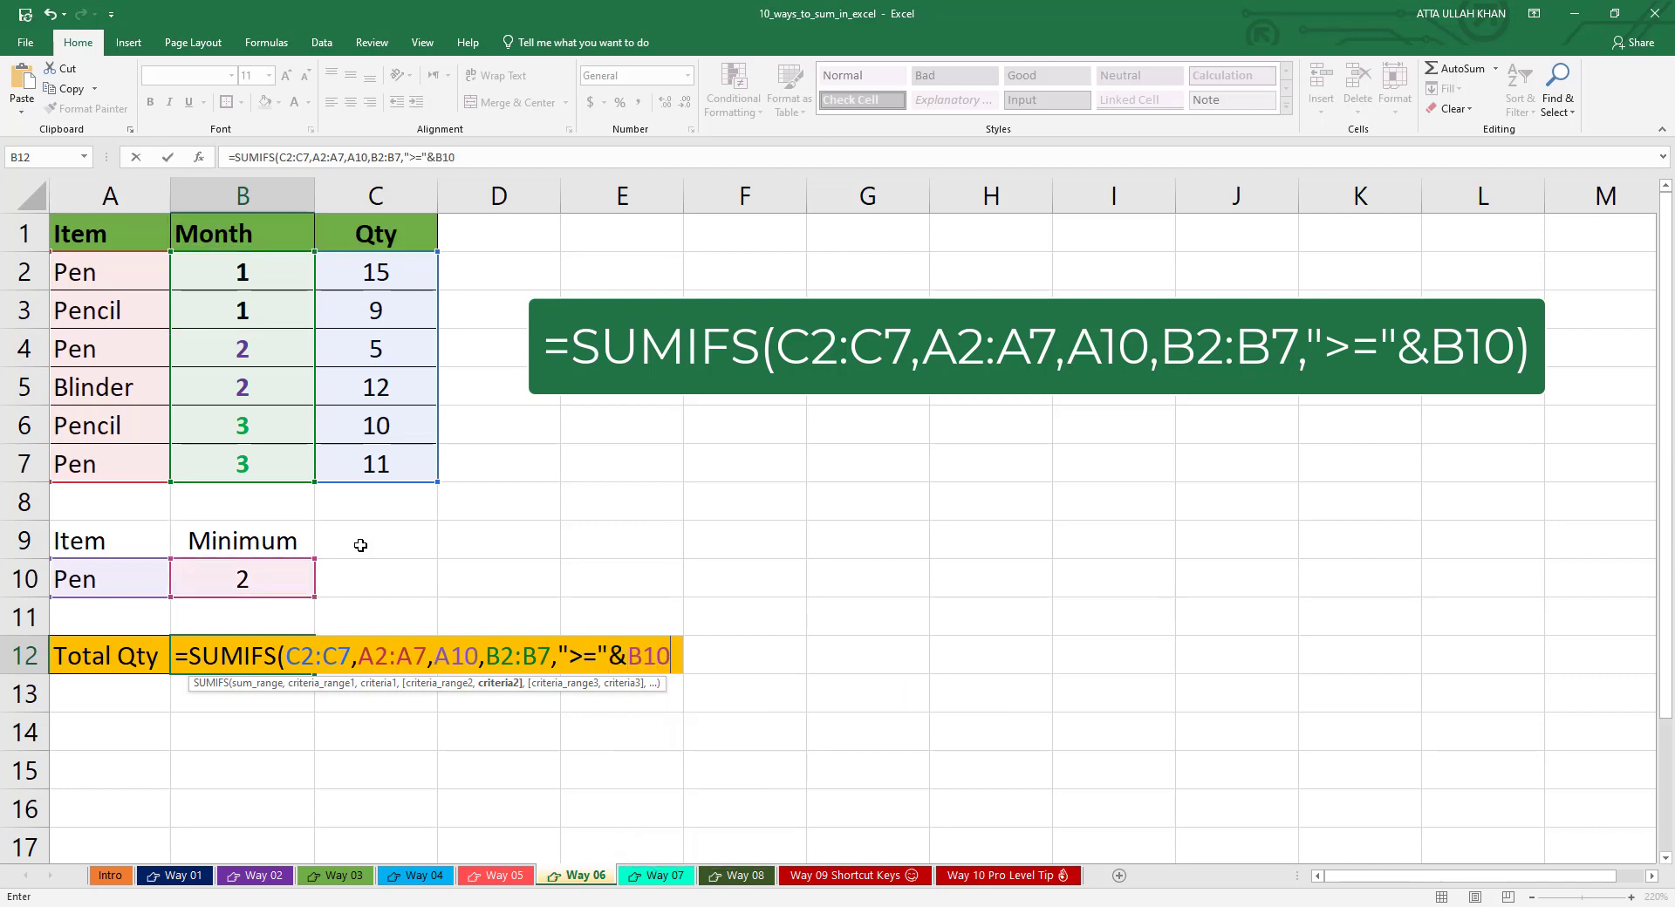
text())
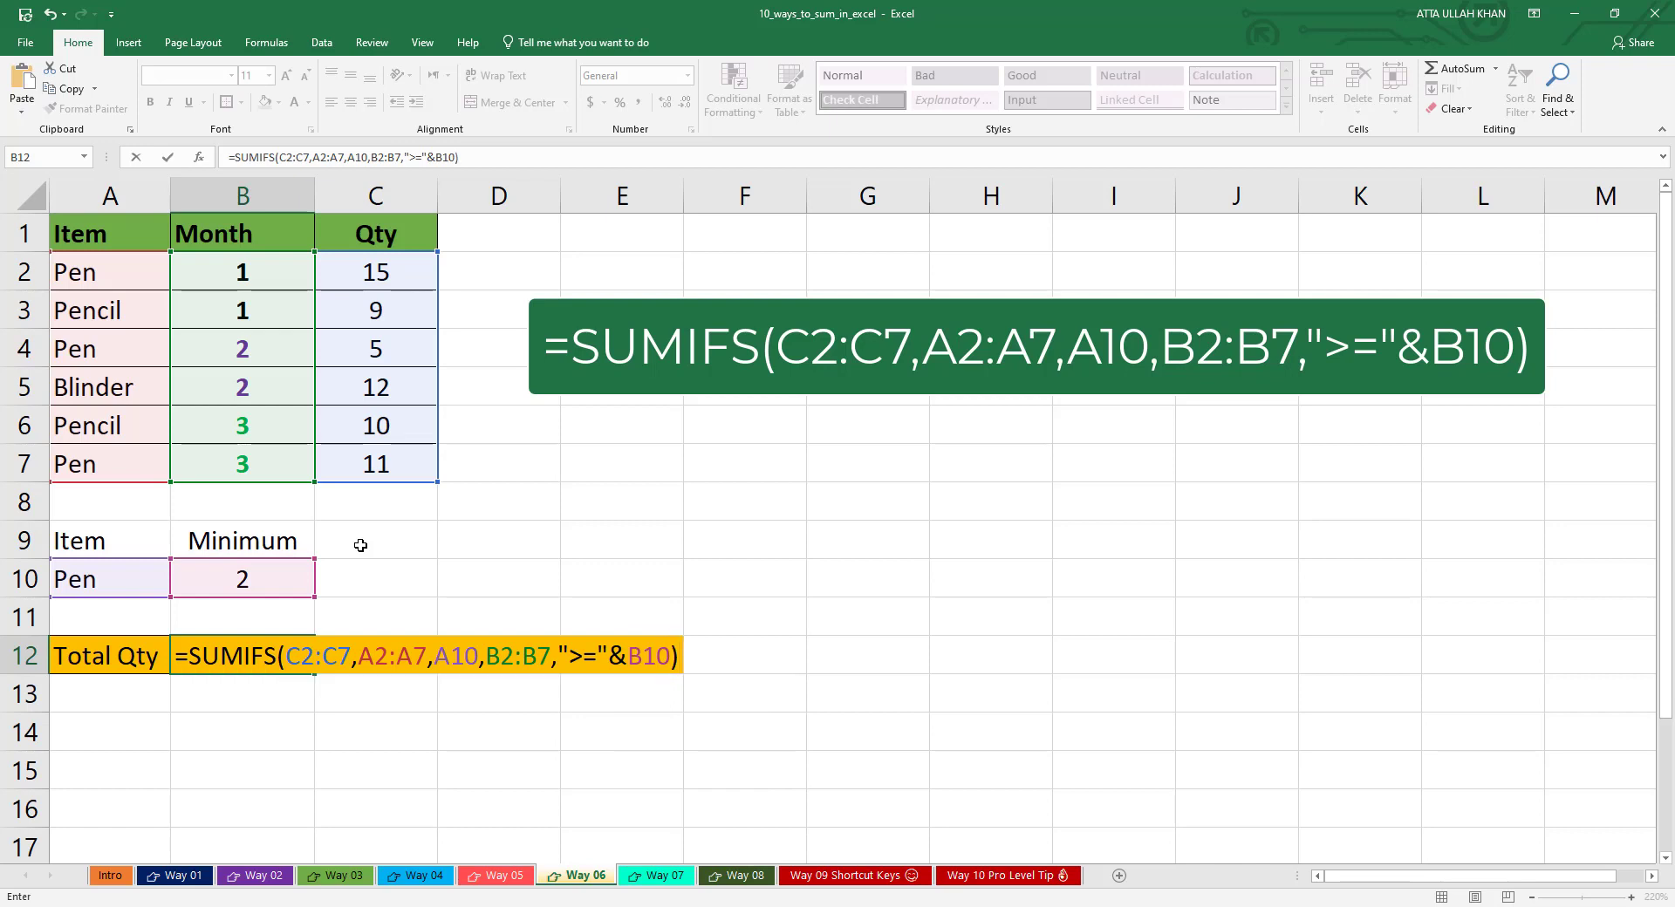
key(Return)
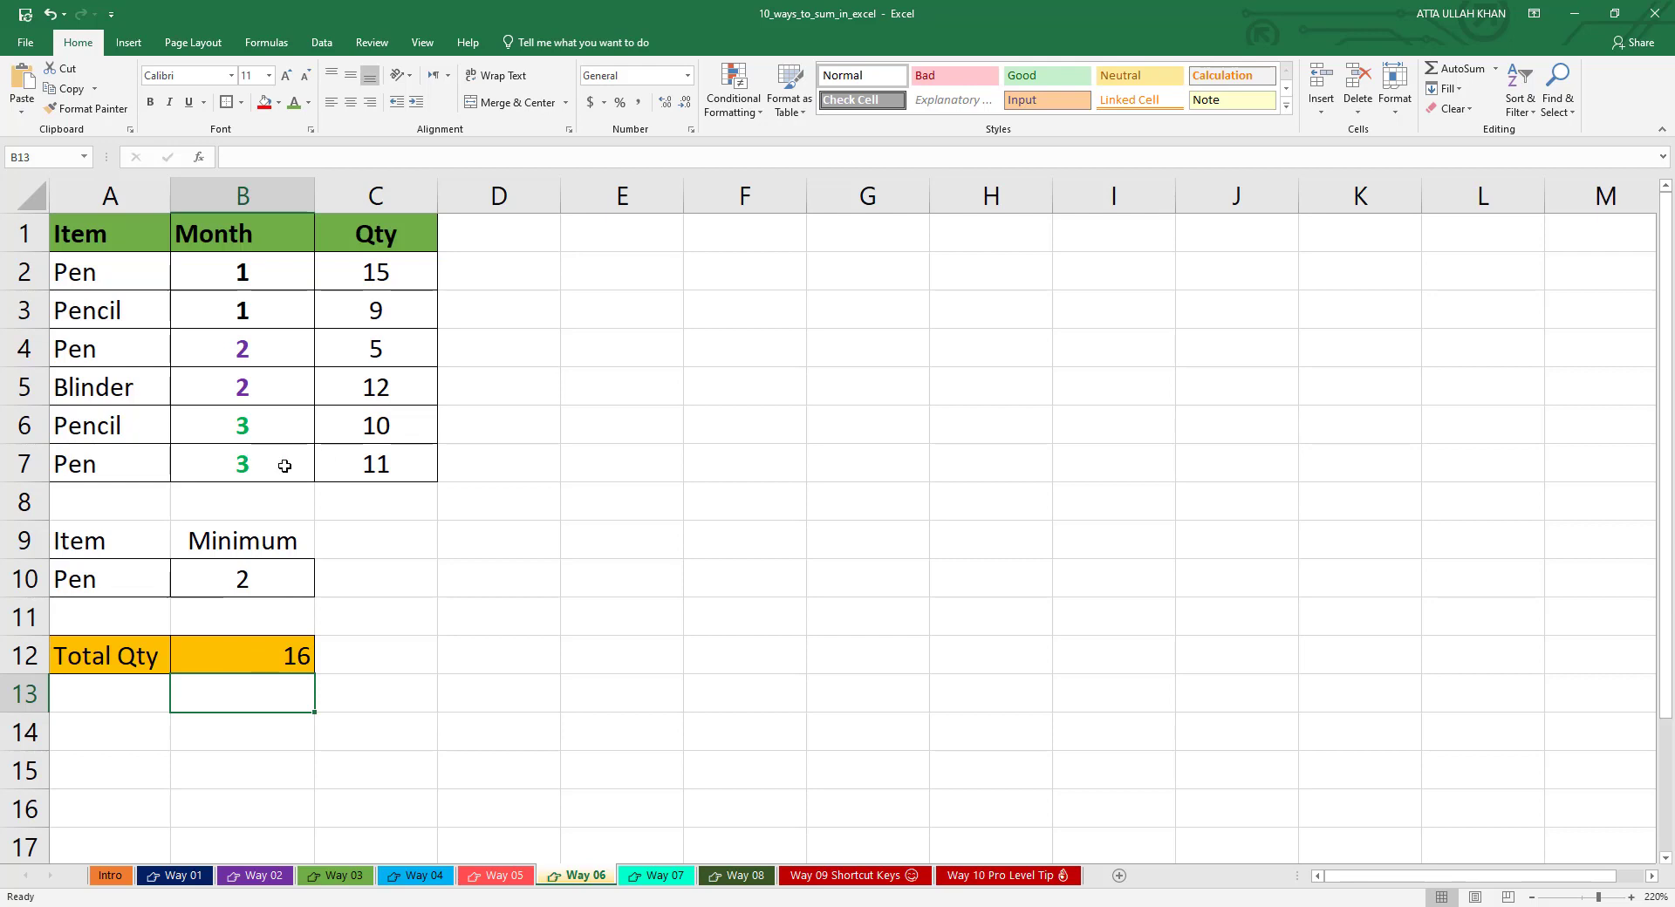
Check the Pen quantities in C7 and C4 and review the SUMIFS formula in B12 without changing it.
click(375, 466)
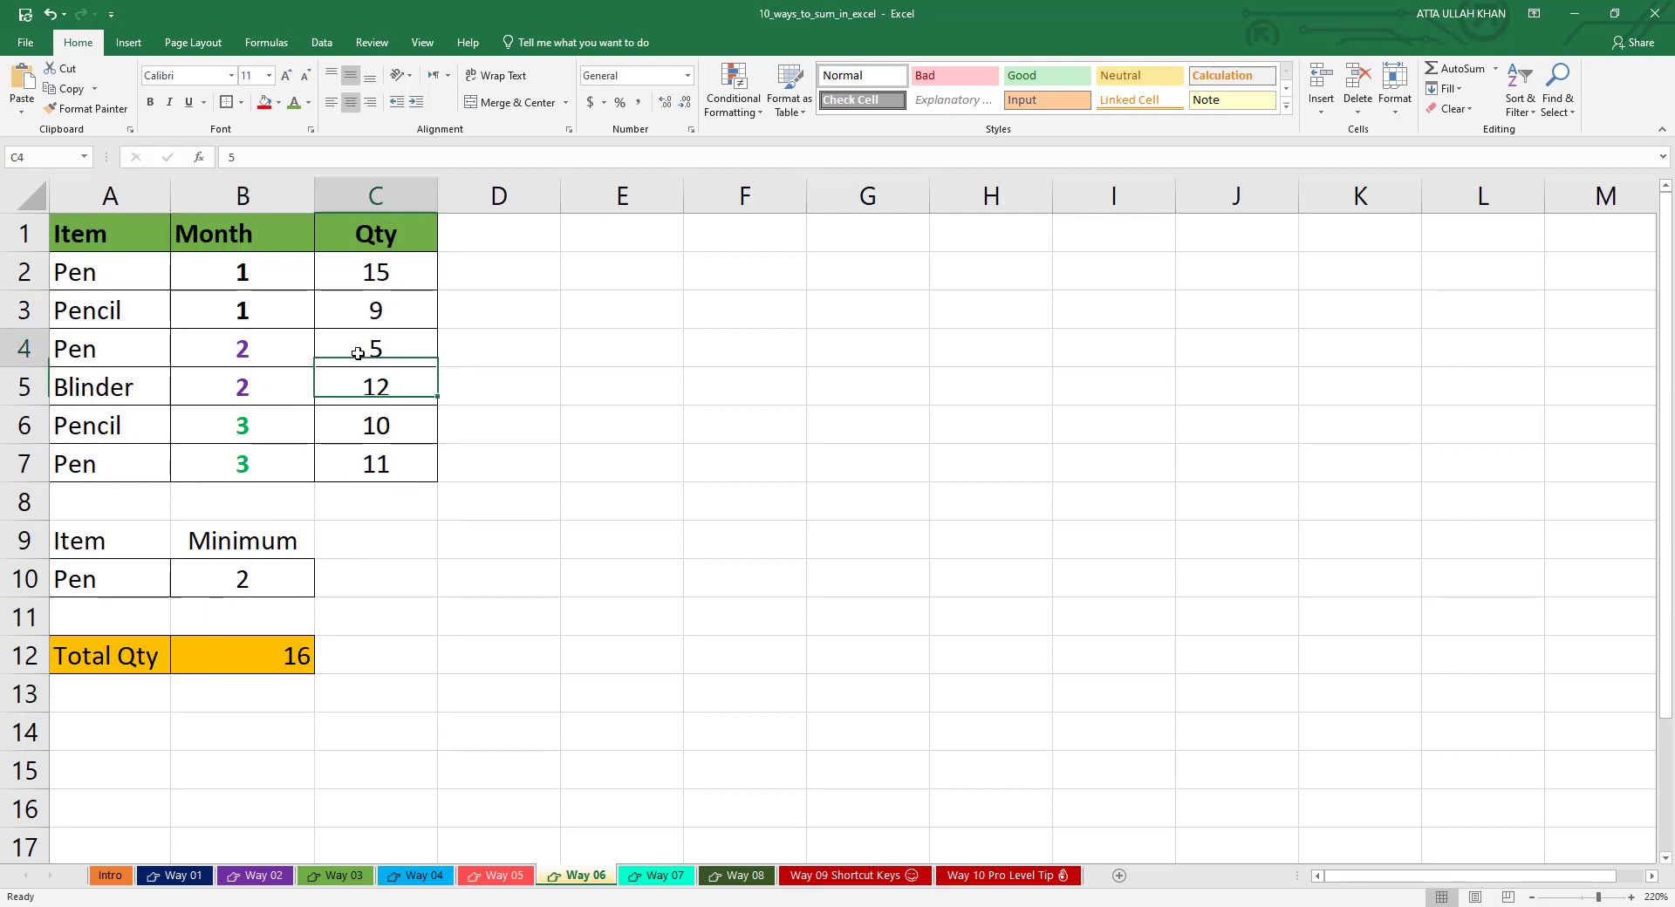
click(307, 641)
double_click(286, 653)
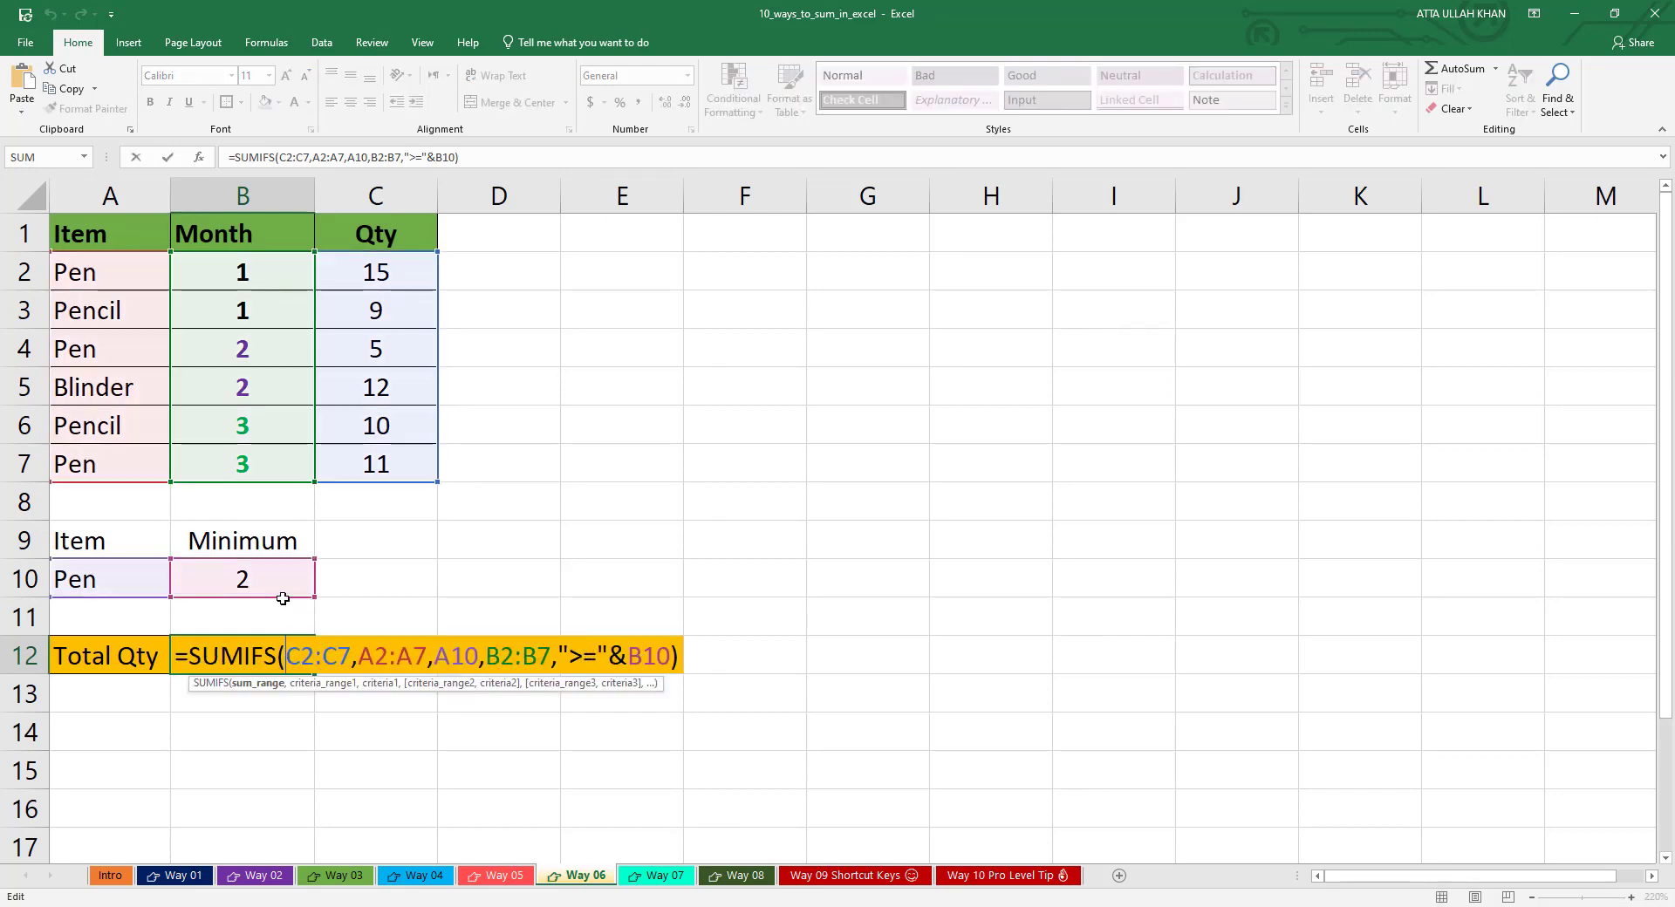
click(354, 615)
key(Escape)
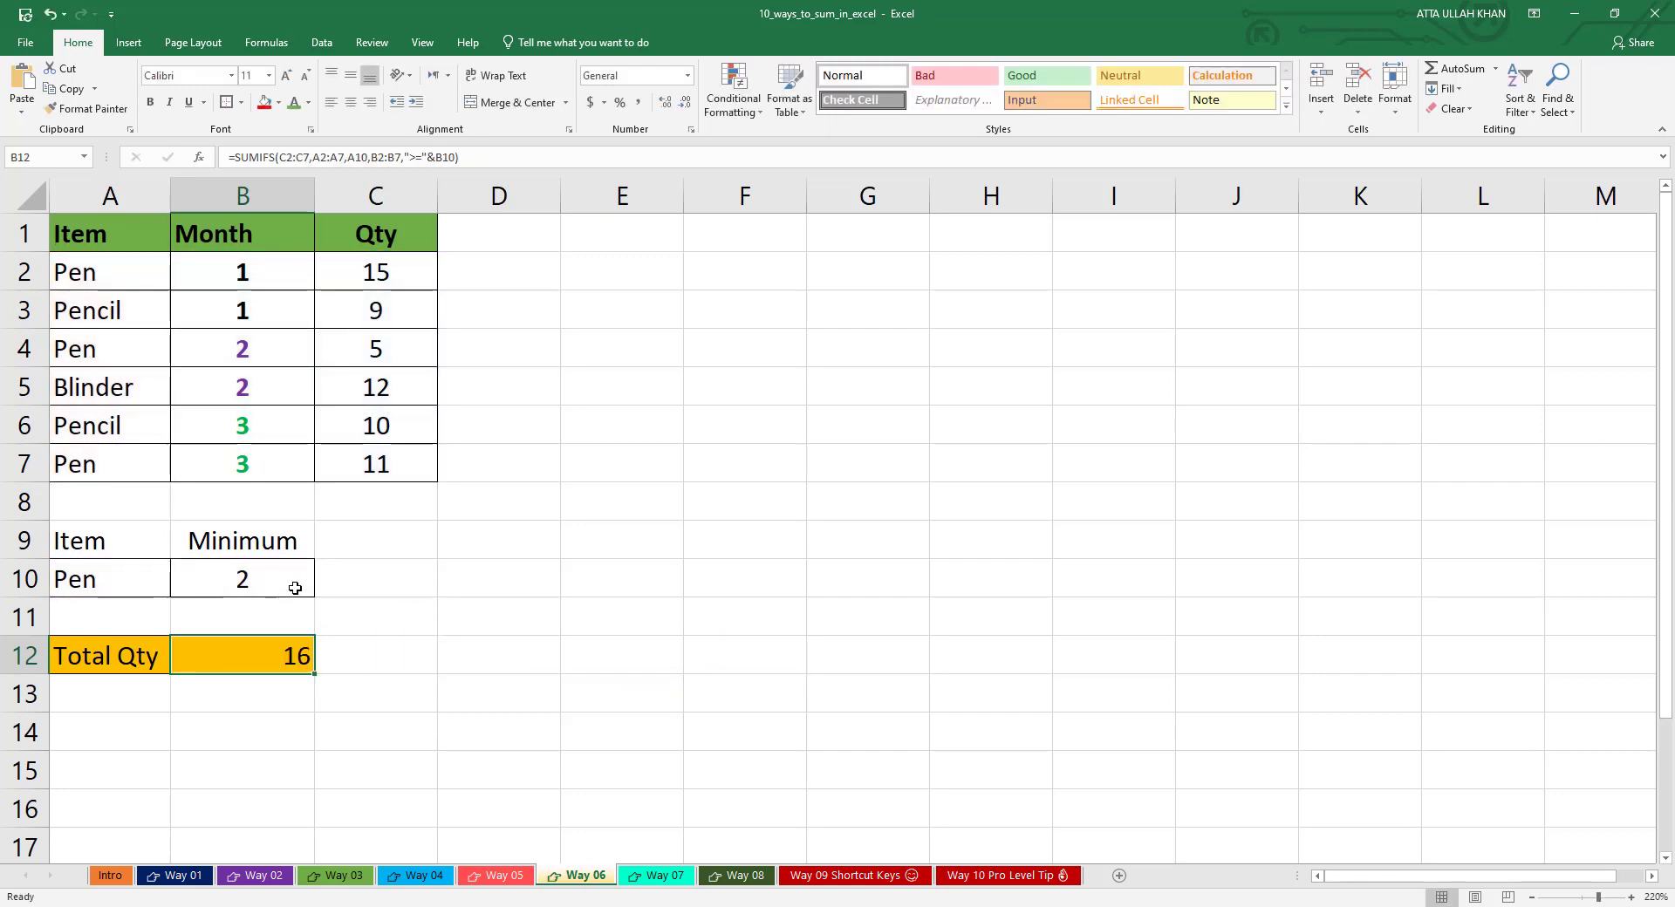
Set the Minimum month criterion in cell B10 to 1.
click(294, 588)
text(1)
key(Return)
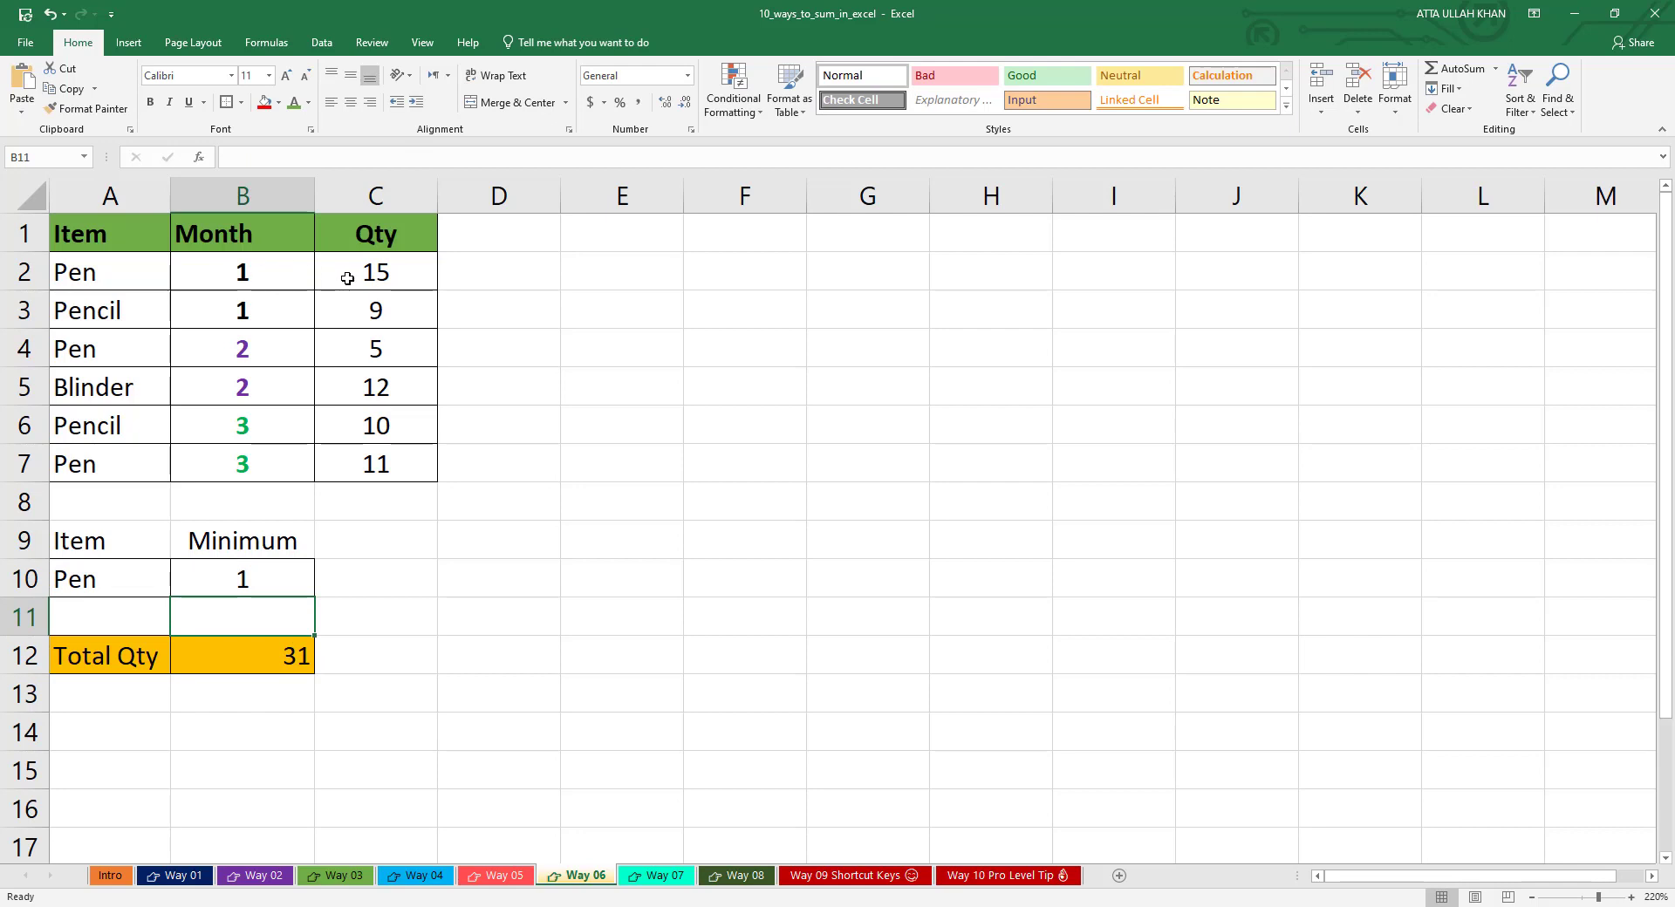
click(264, 586)
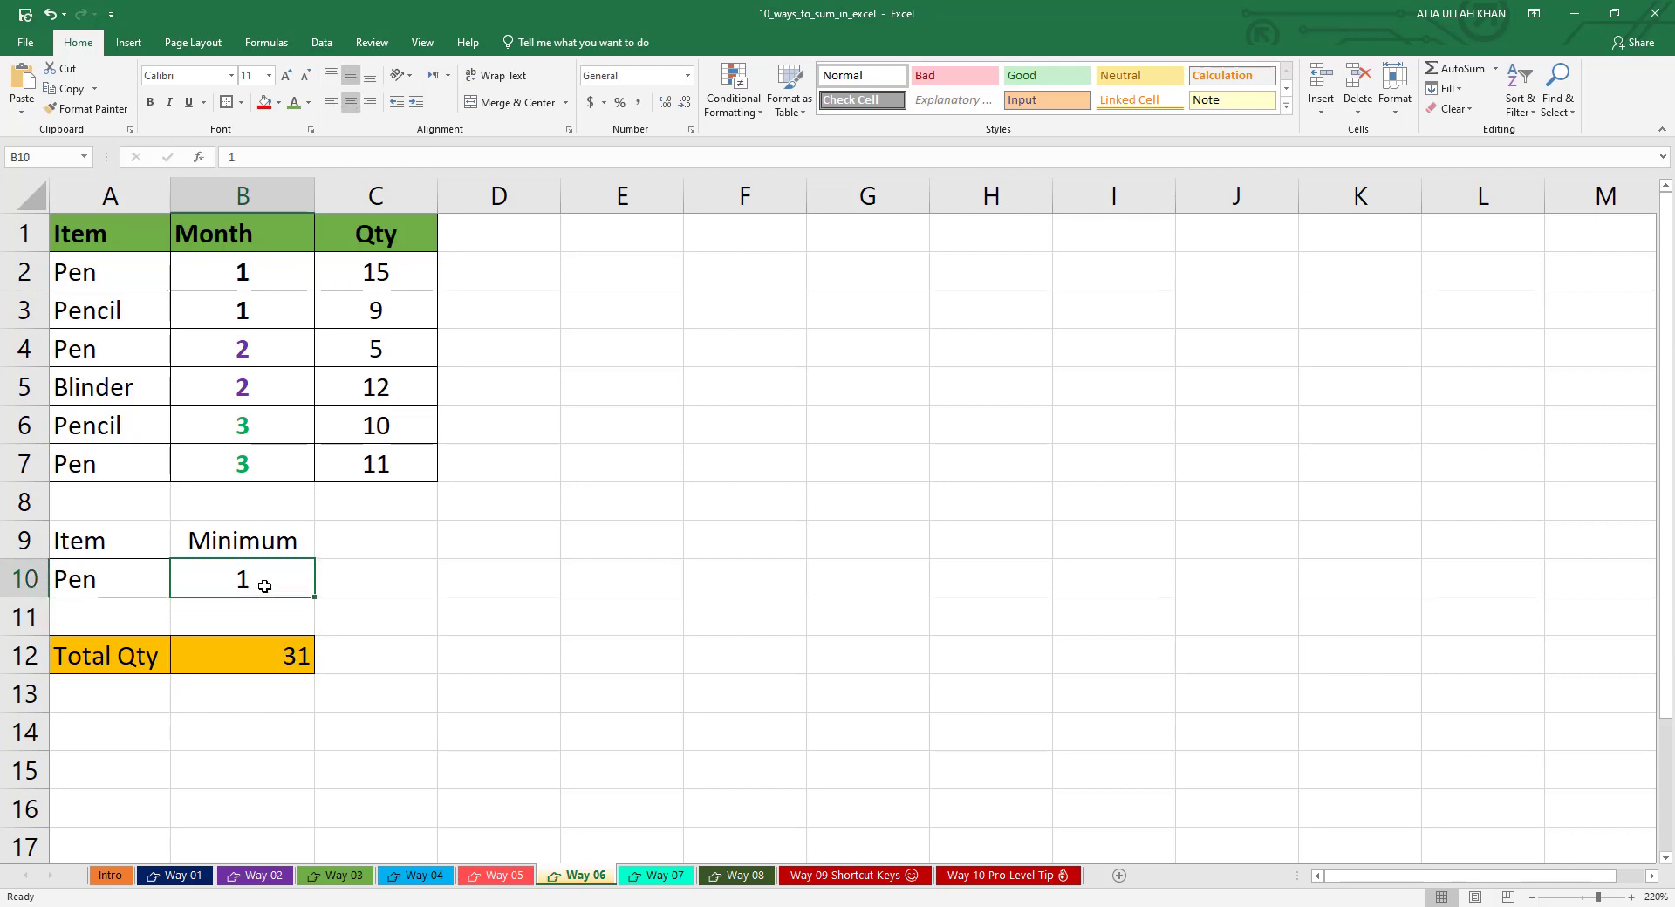
Set the Minimum month criterion in cell B10 to 2, followed by 3, to test the SUMIFS total.
text(2)
key(Return)
click(264, 587)
text(3)
key(Return)
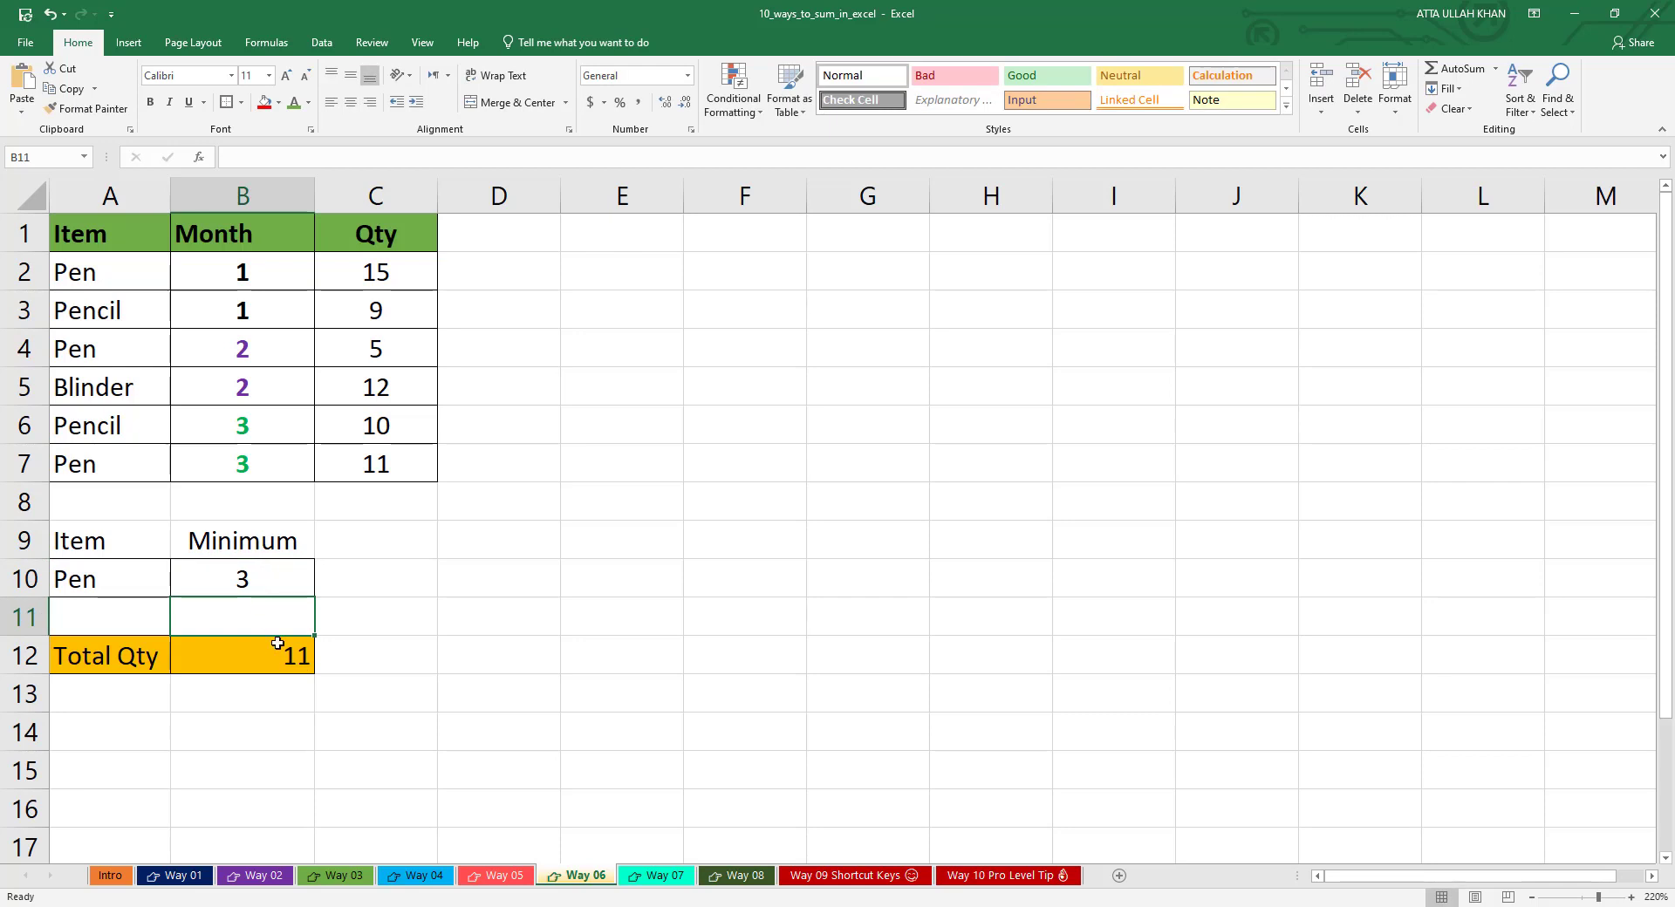
click(283, 685)
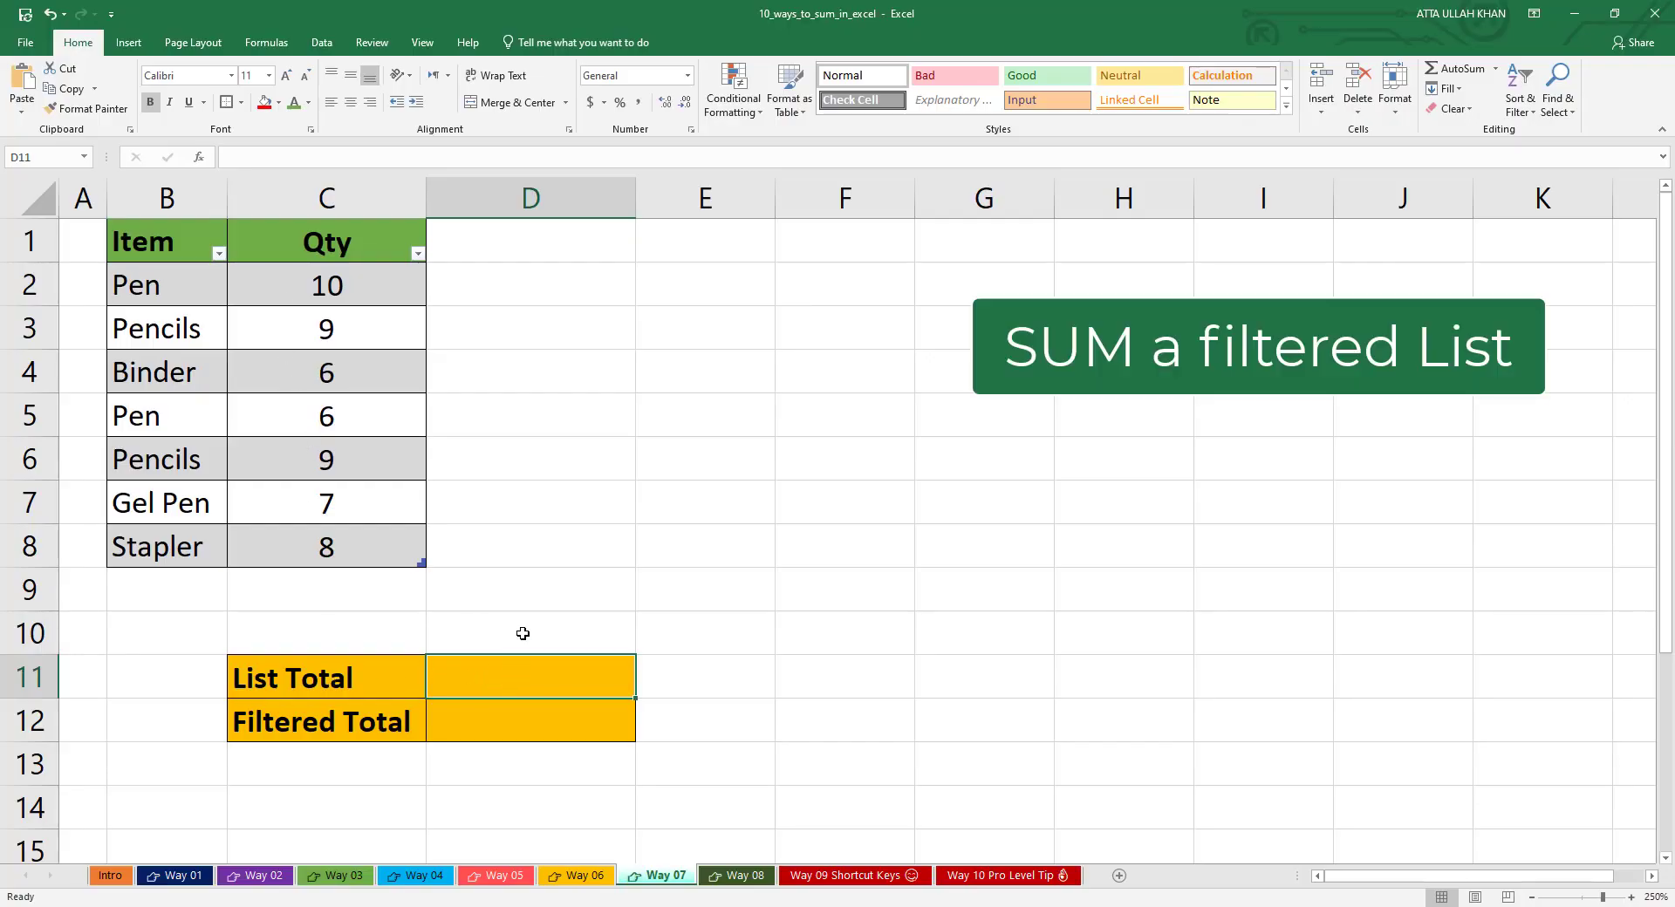
Enter =SUM(Table1[Qty]) in the List Total cell D11 on the Way 07 sheet.
text(=sum)
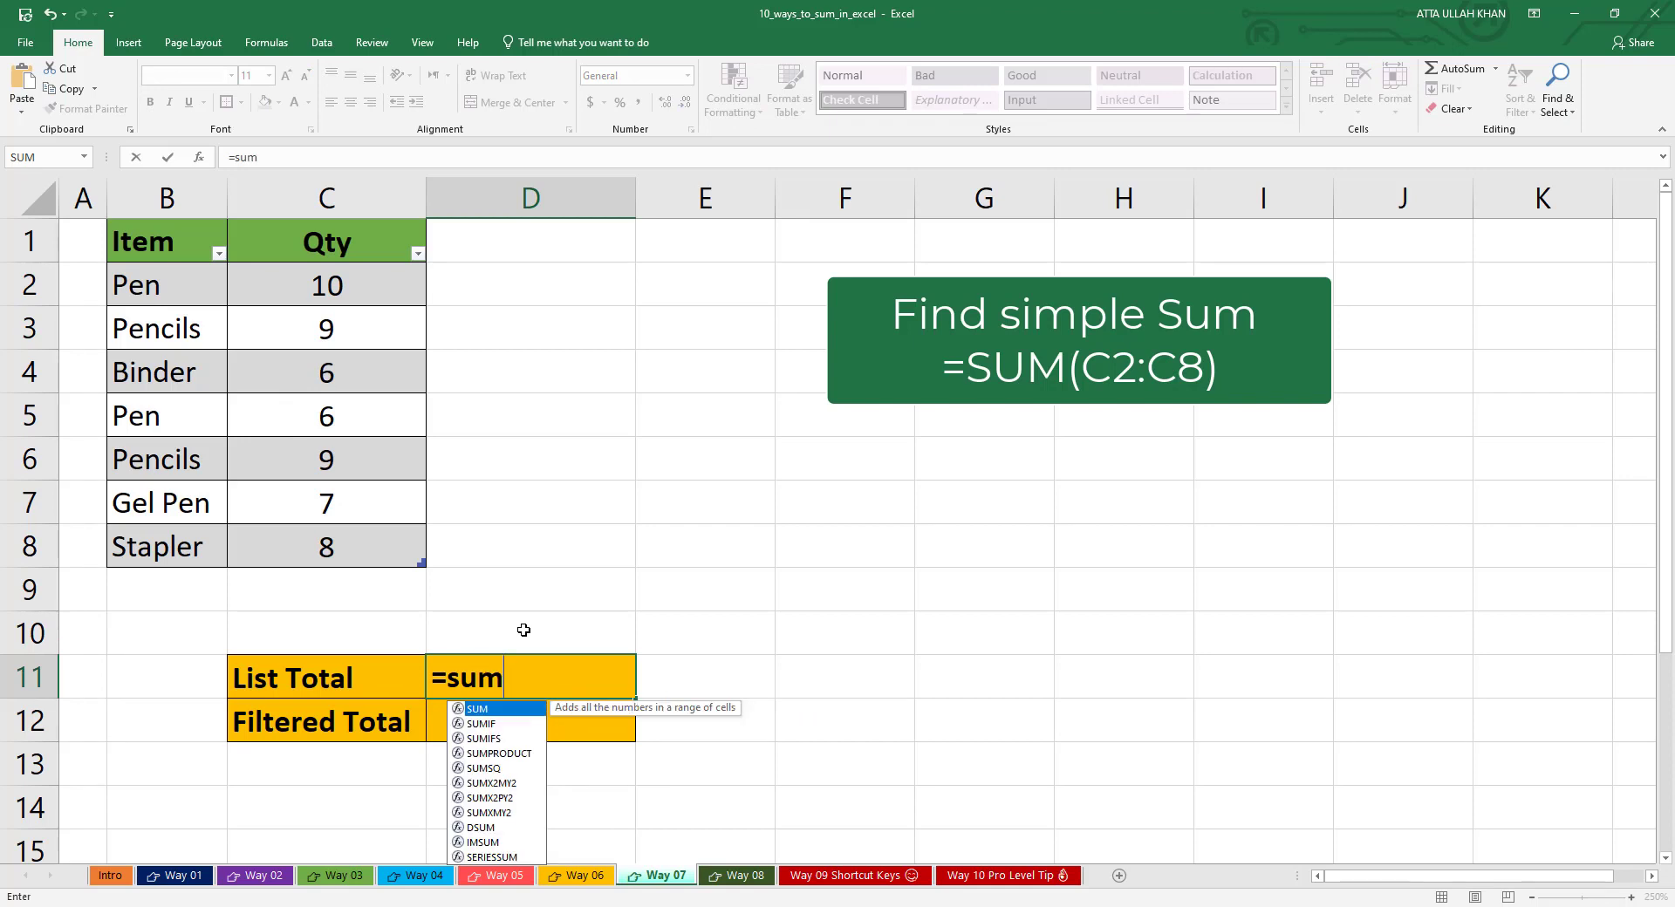
key(Tab)
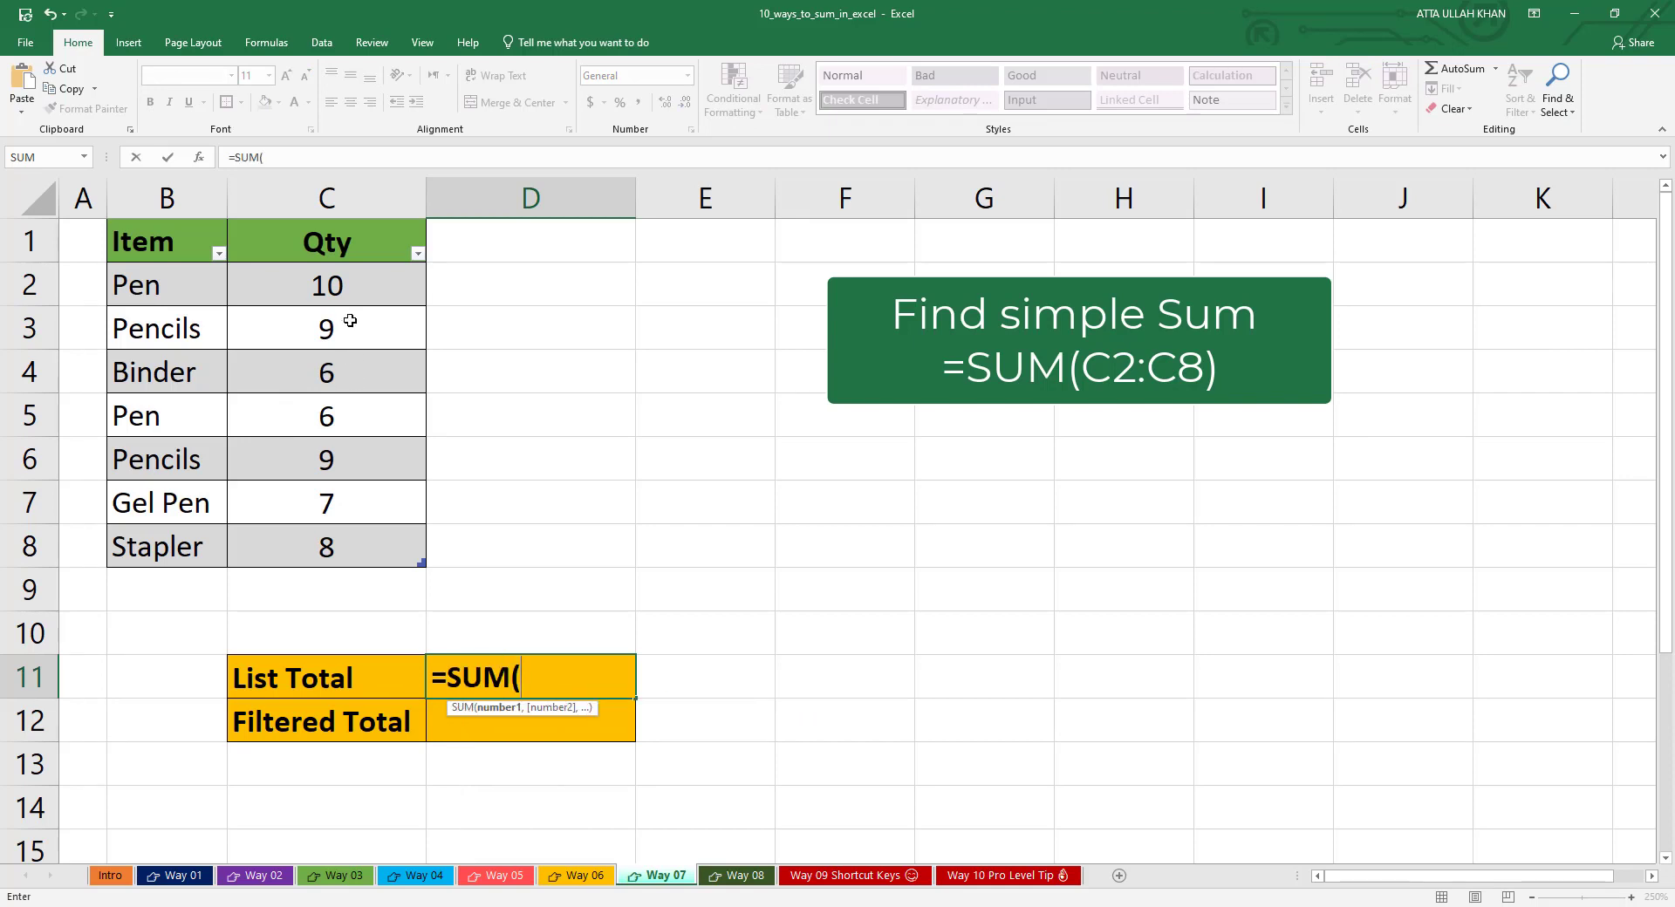
drag(343, 287, 389, 548)
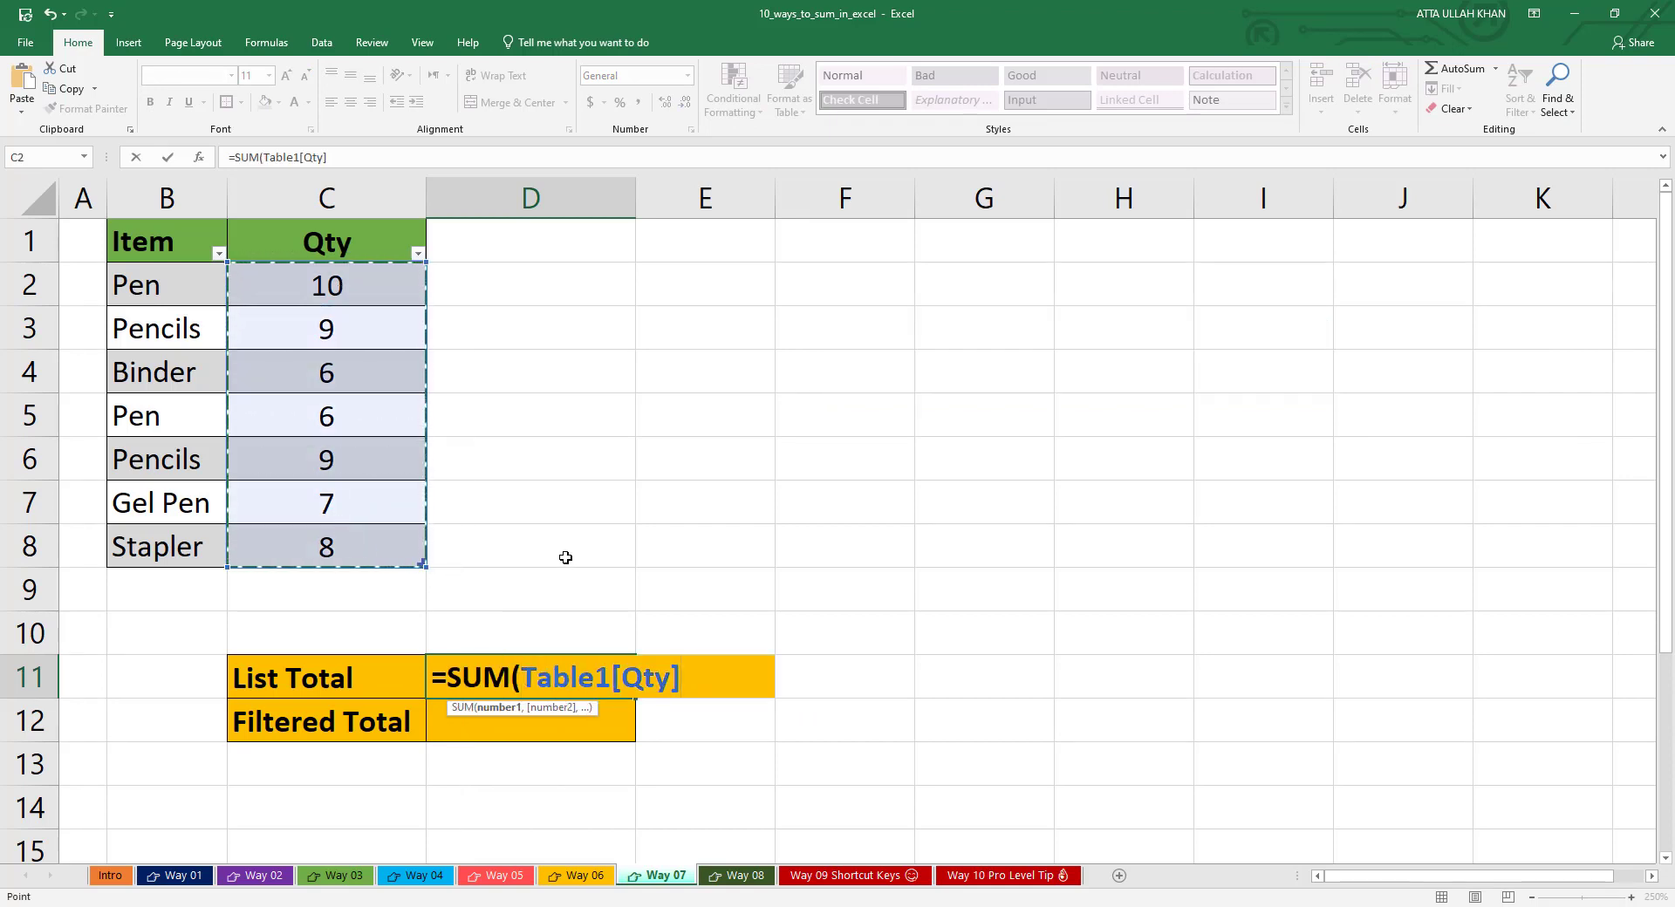
text())
key(Return)
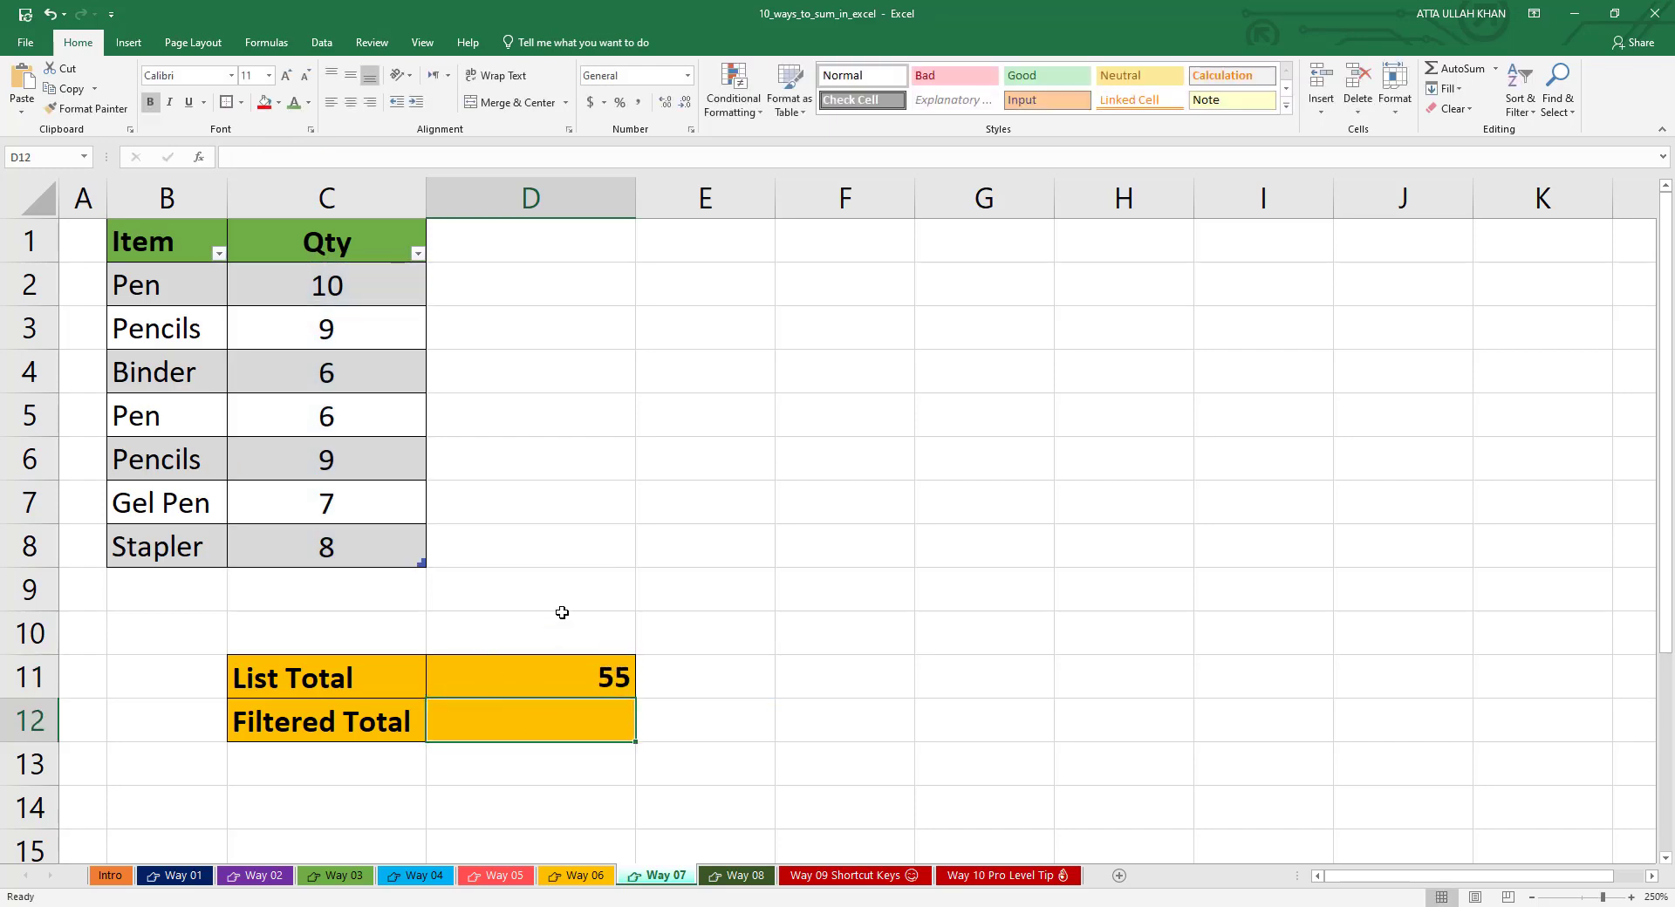
Enter =SUBTOTAL(109,Table1[Qty]) in the Filtered Total cell D12 to sum only the visible quantities.
text(=sub)
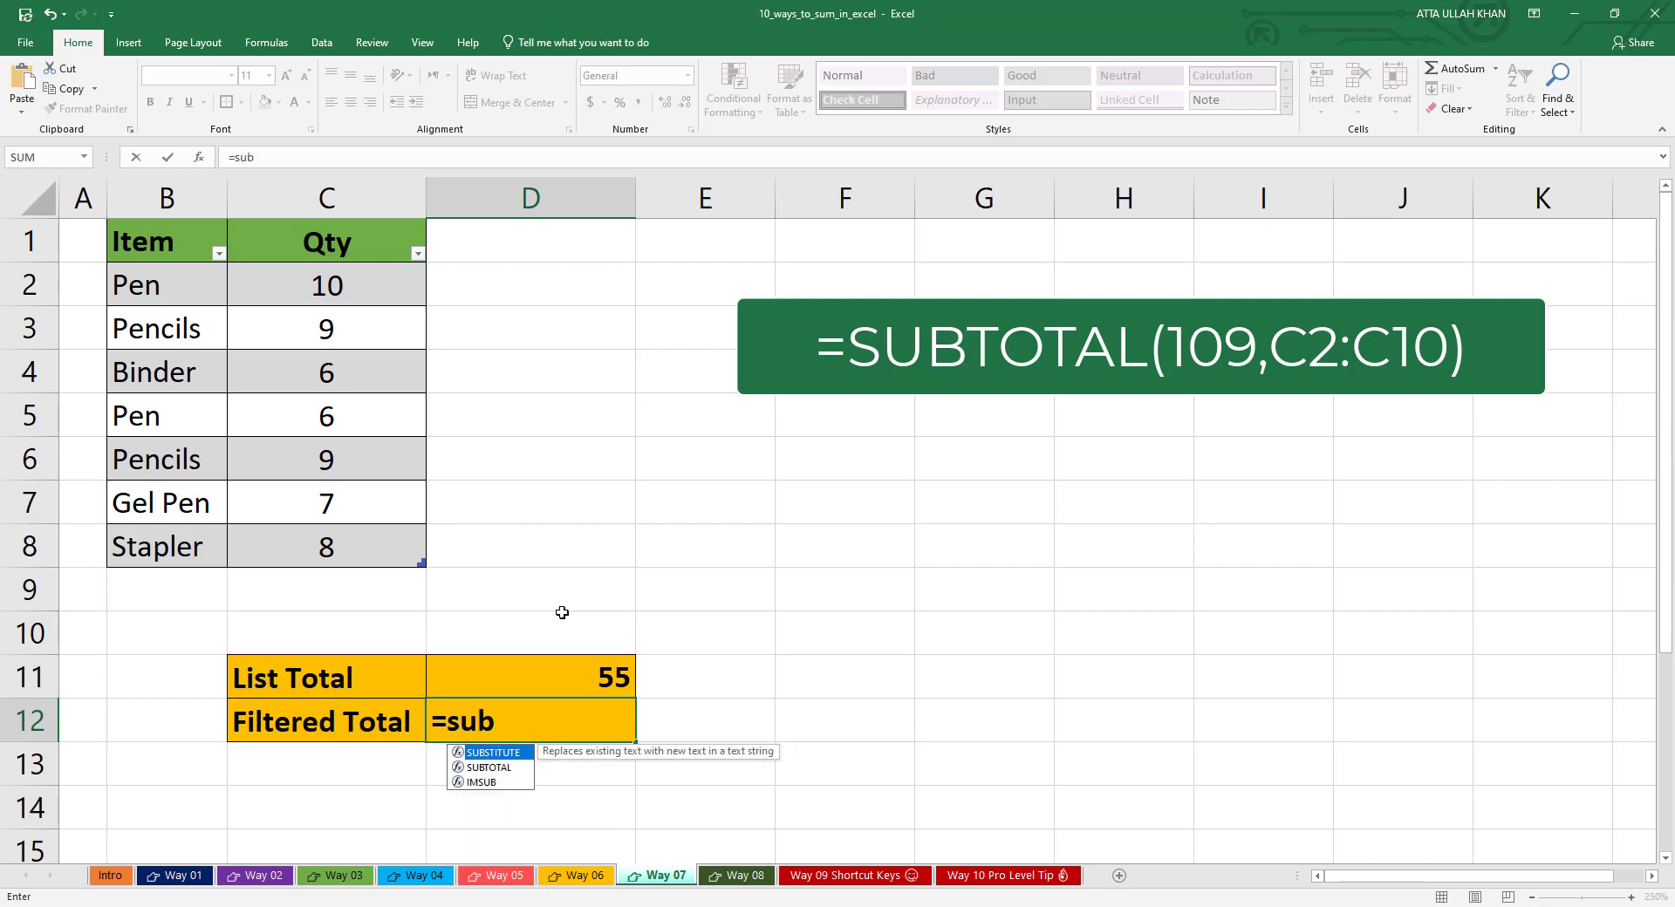
text(t)
key(Tab)
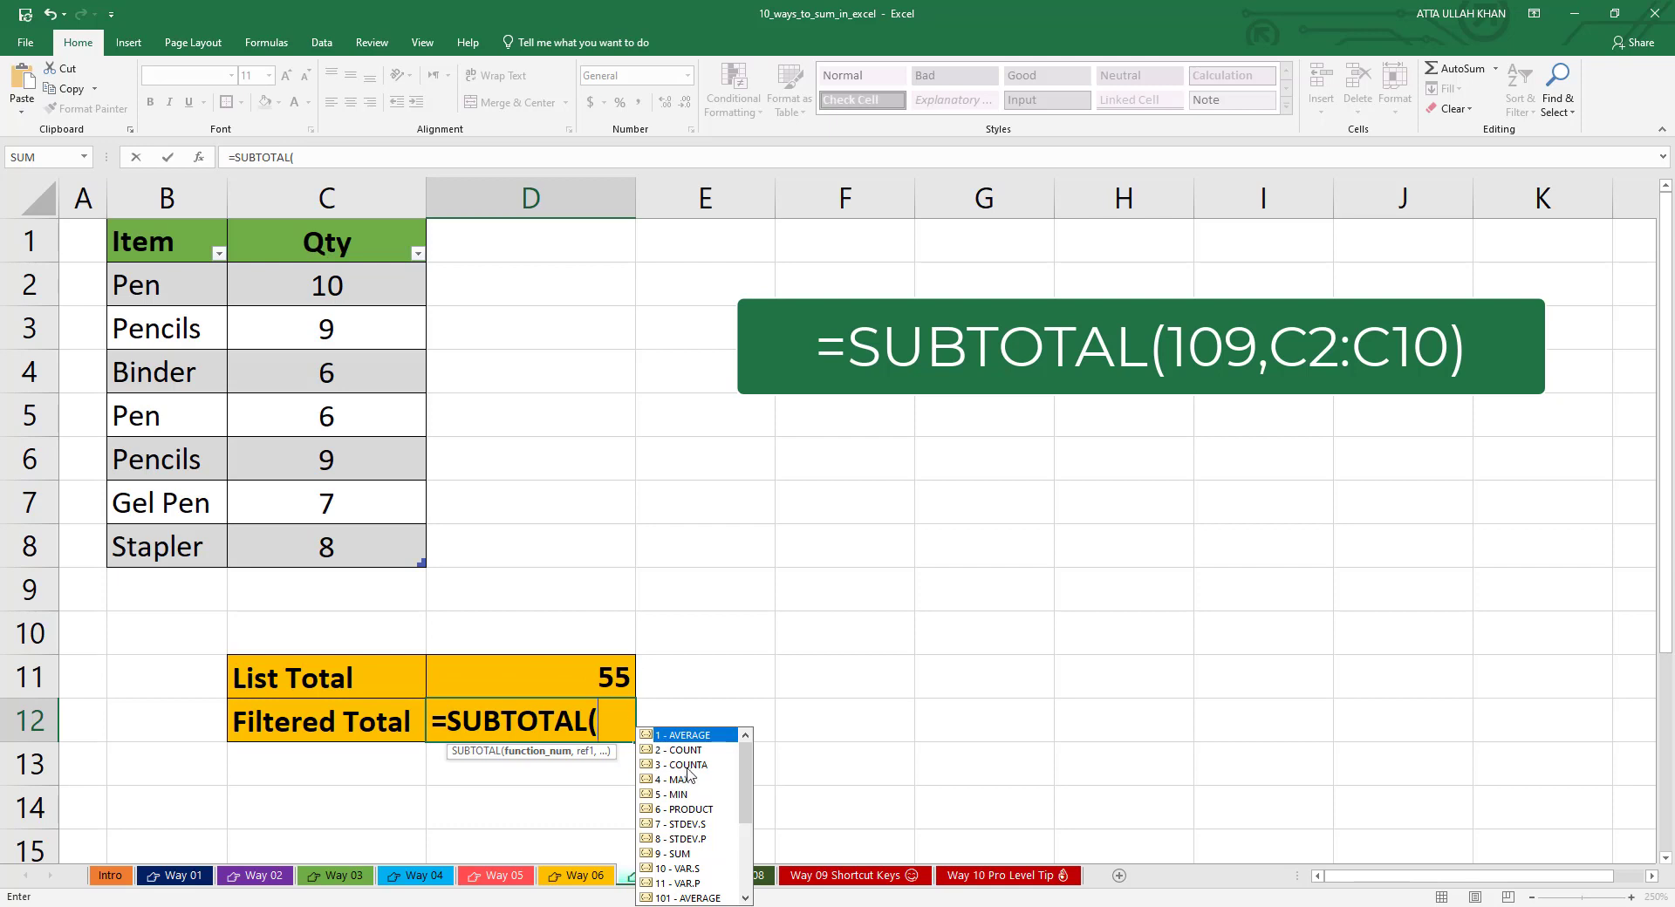
drag(750, 764, 745, 829)
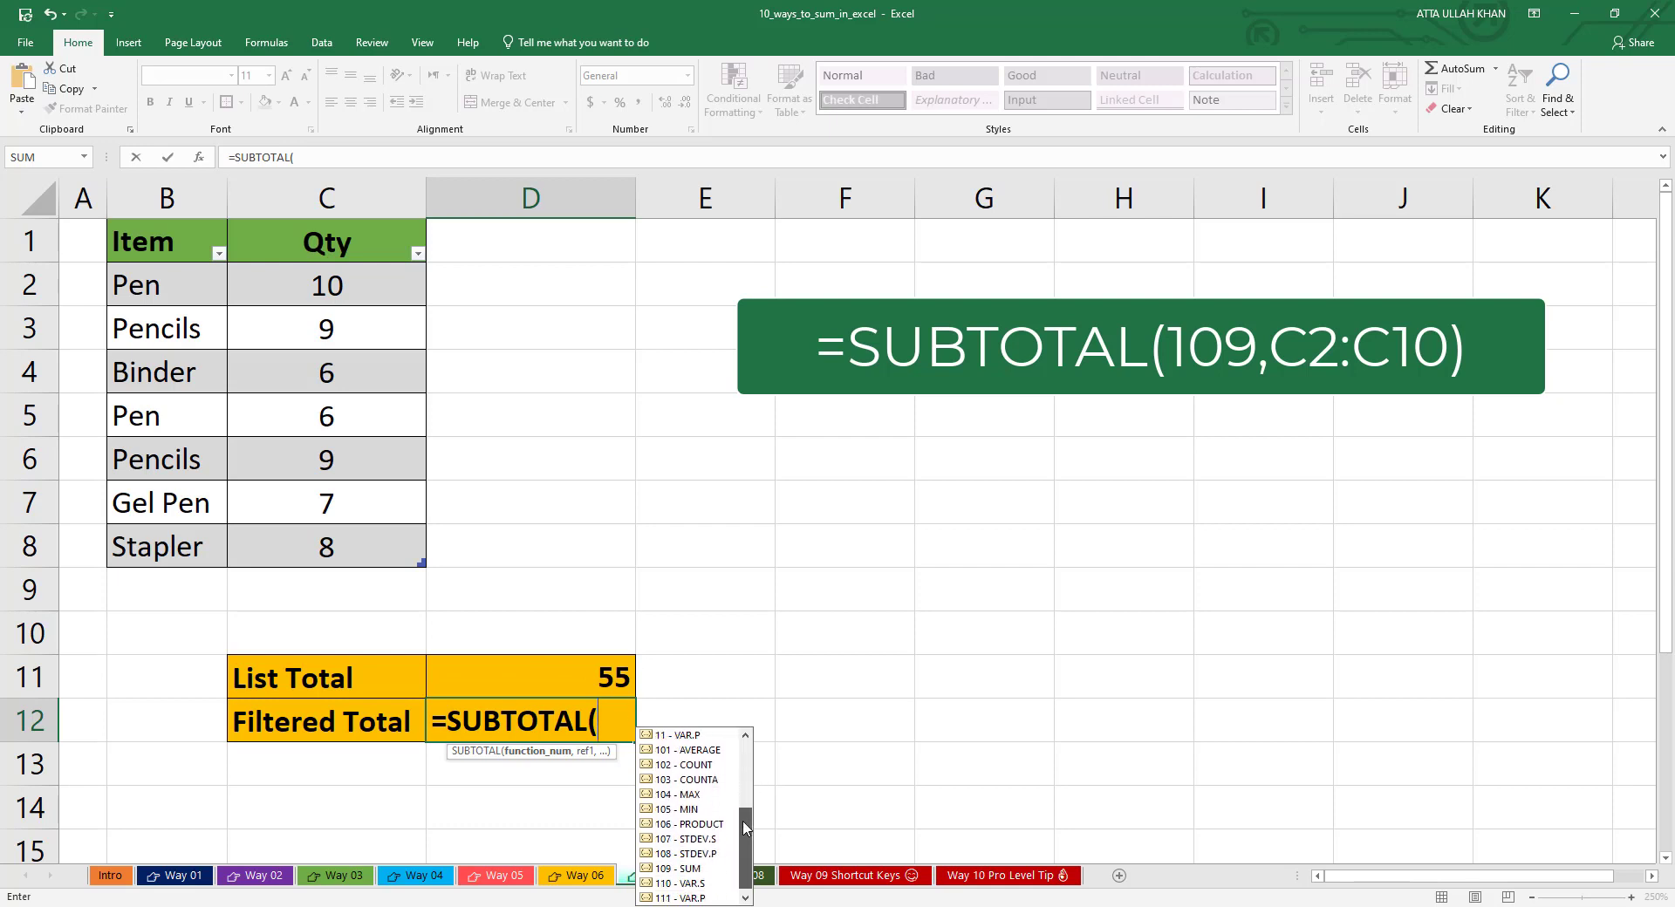
click(688, 869)
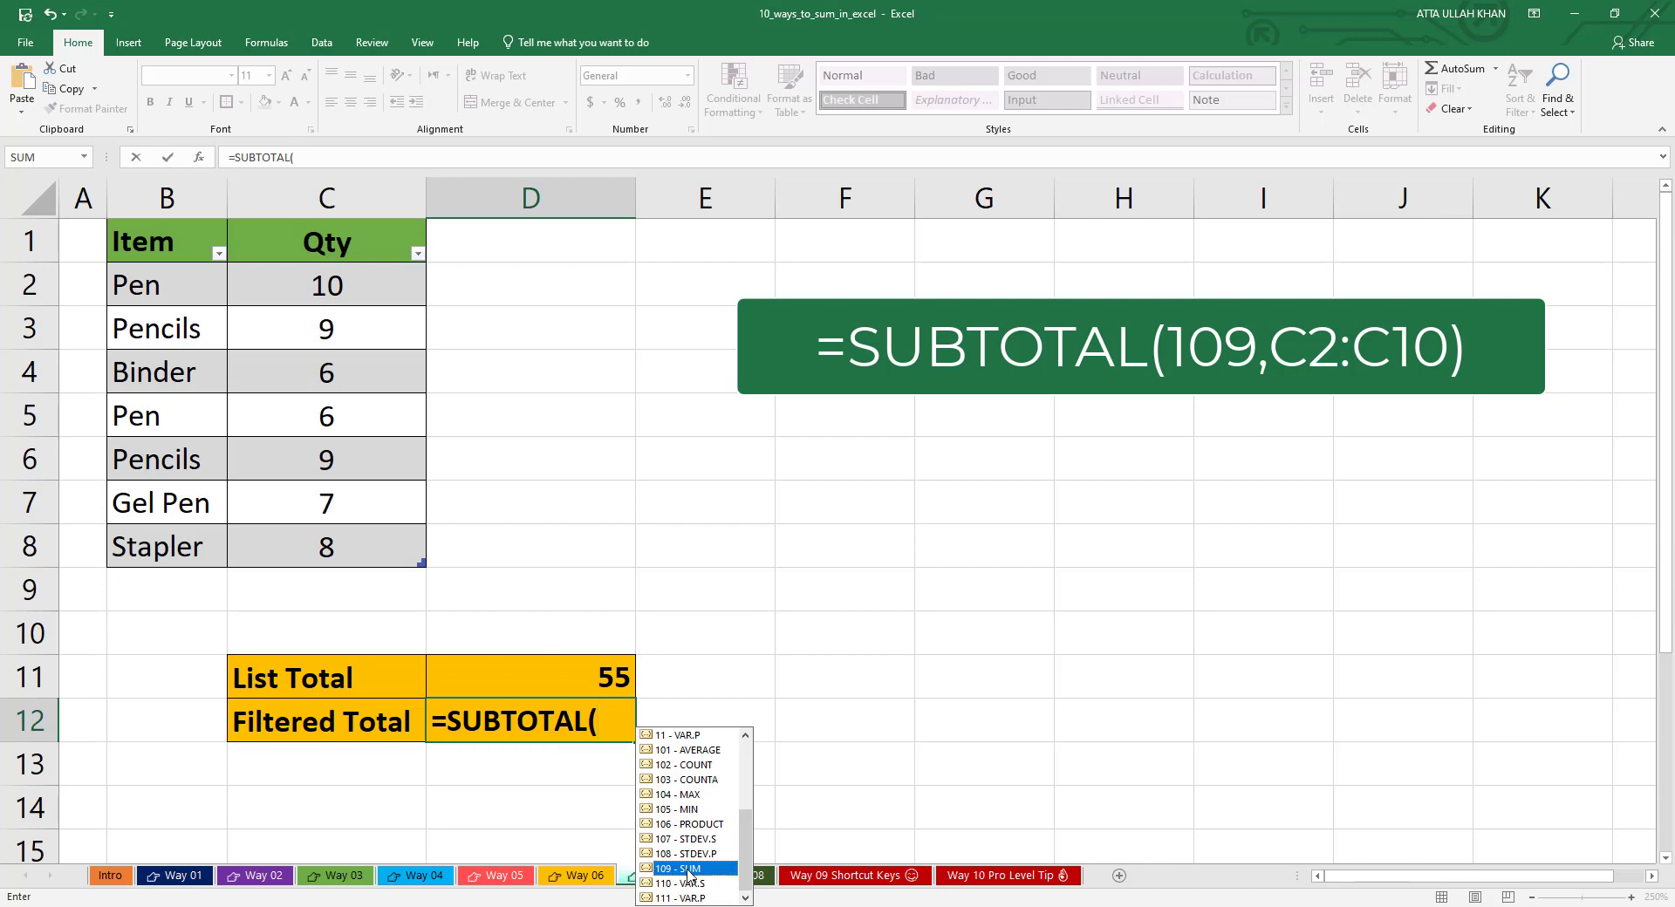
double_click(688, 869)
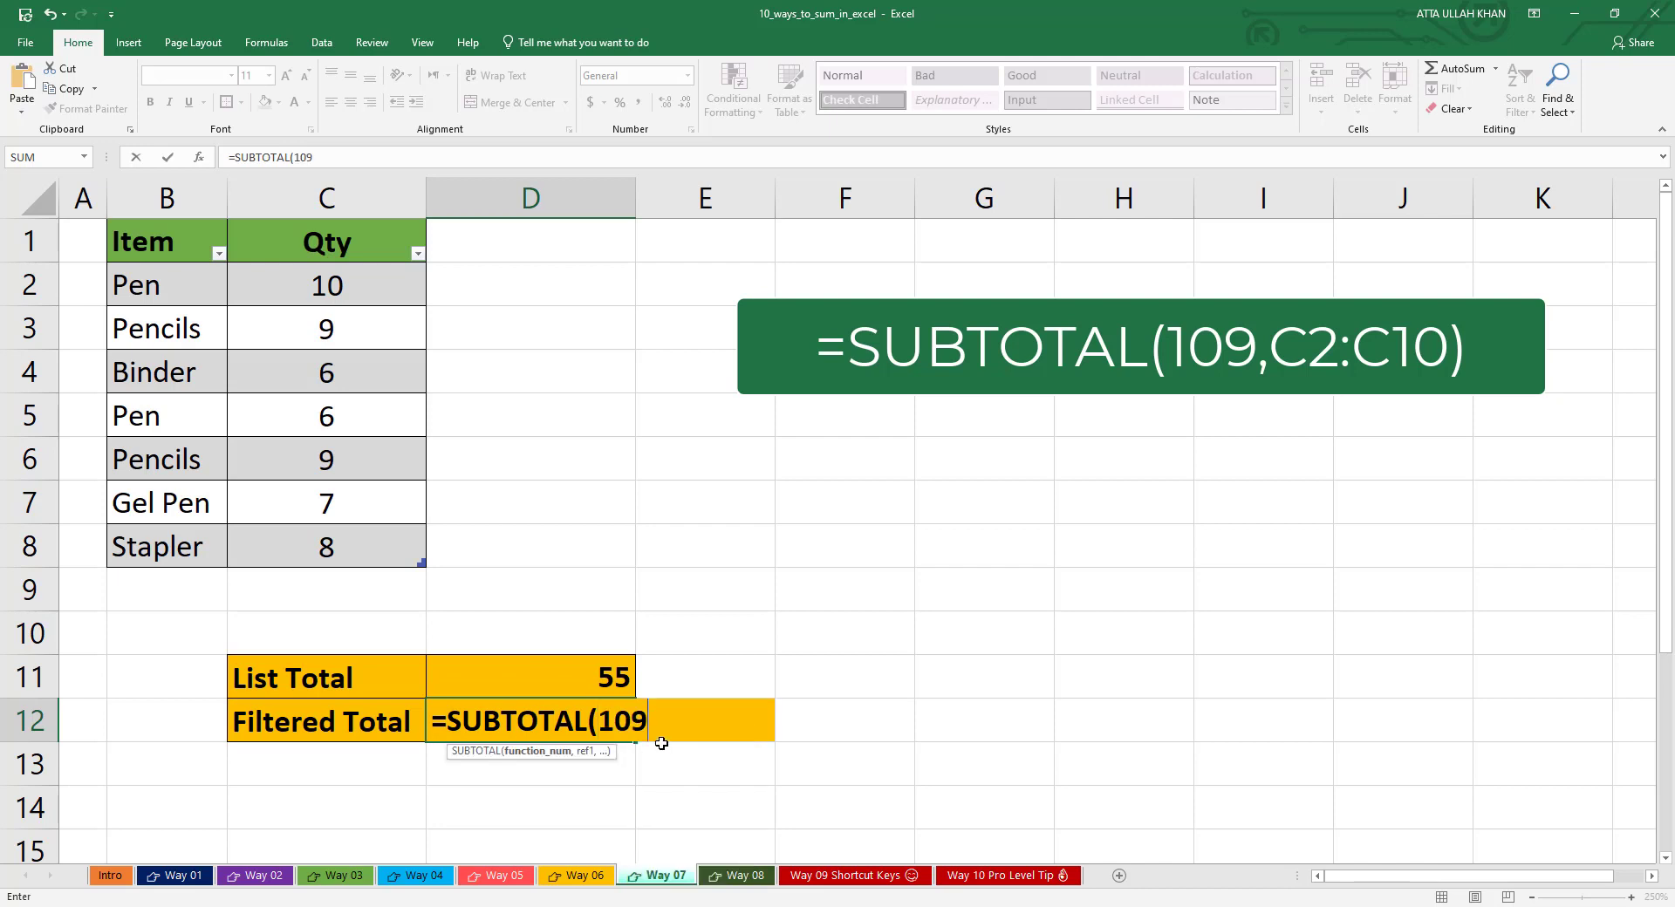
text(,)
drag(307, 281, 310, 548)
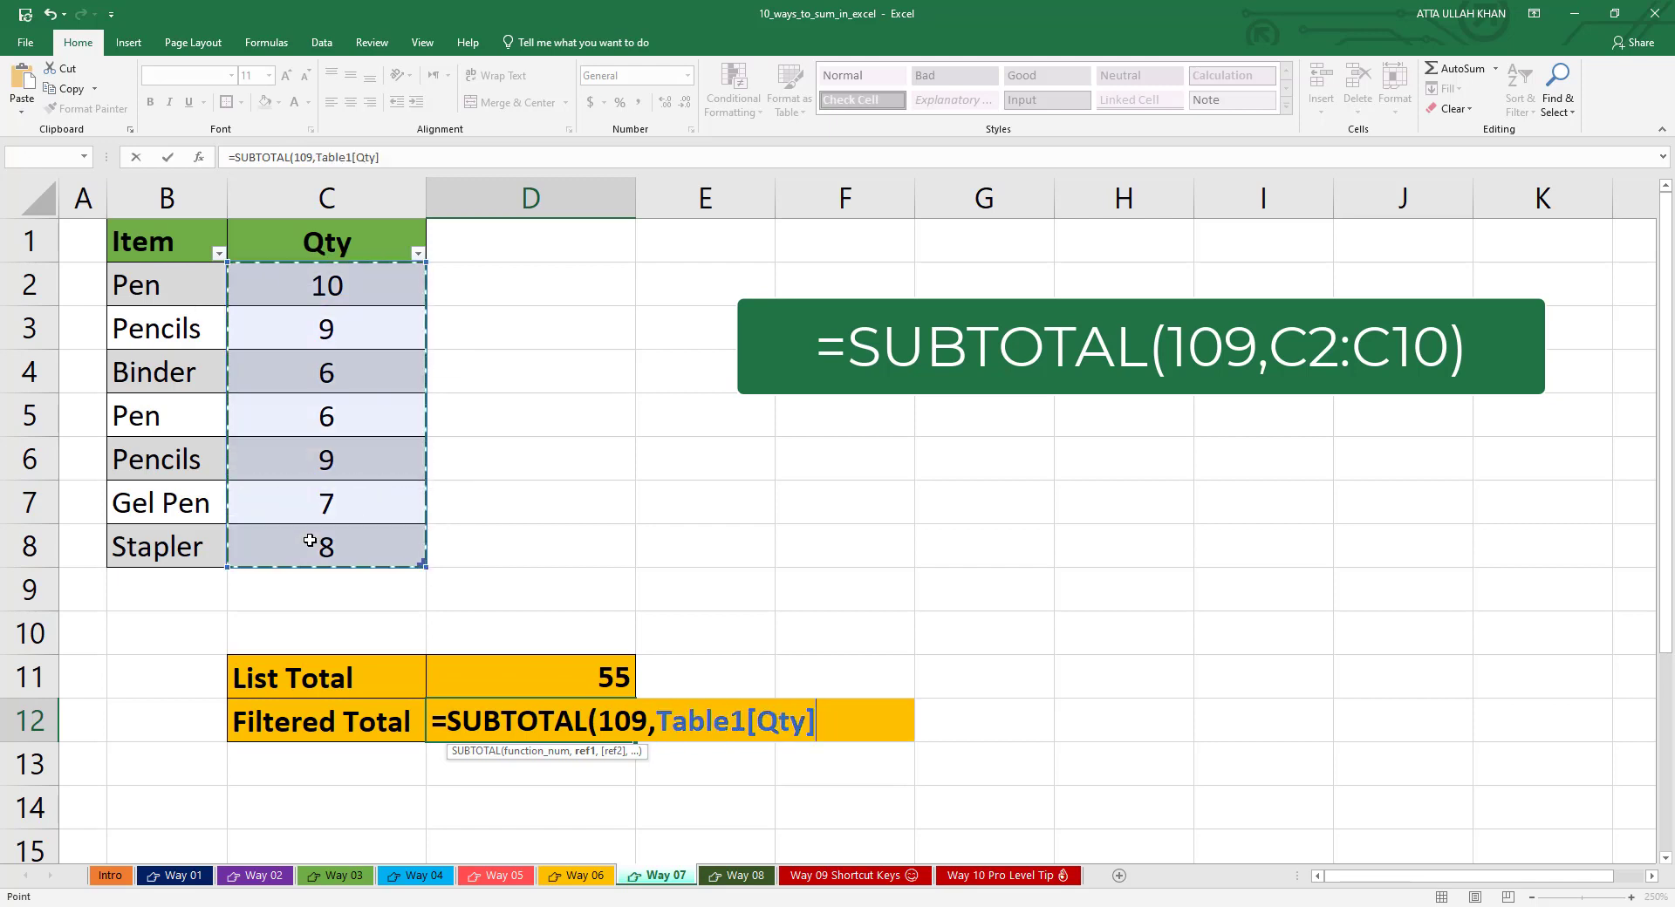
text())
key(Return)
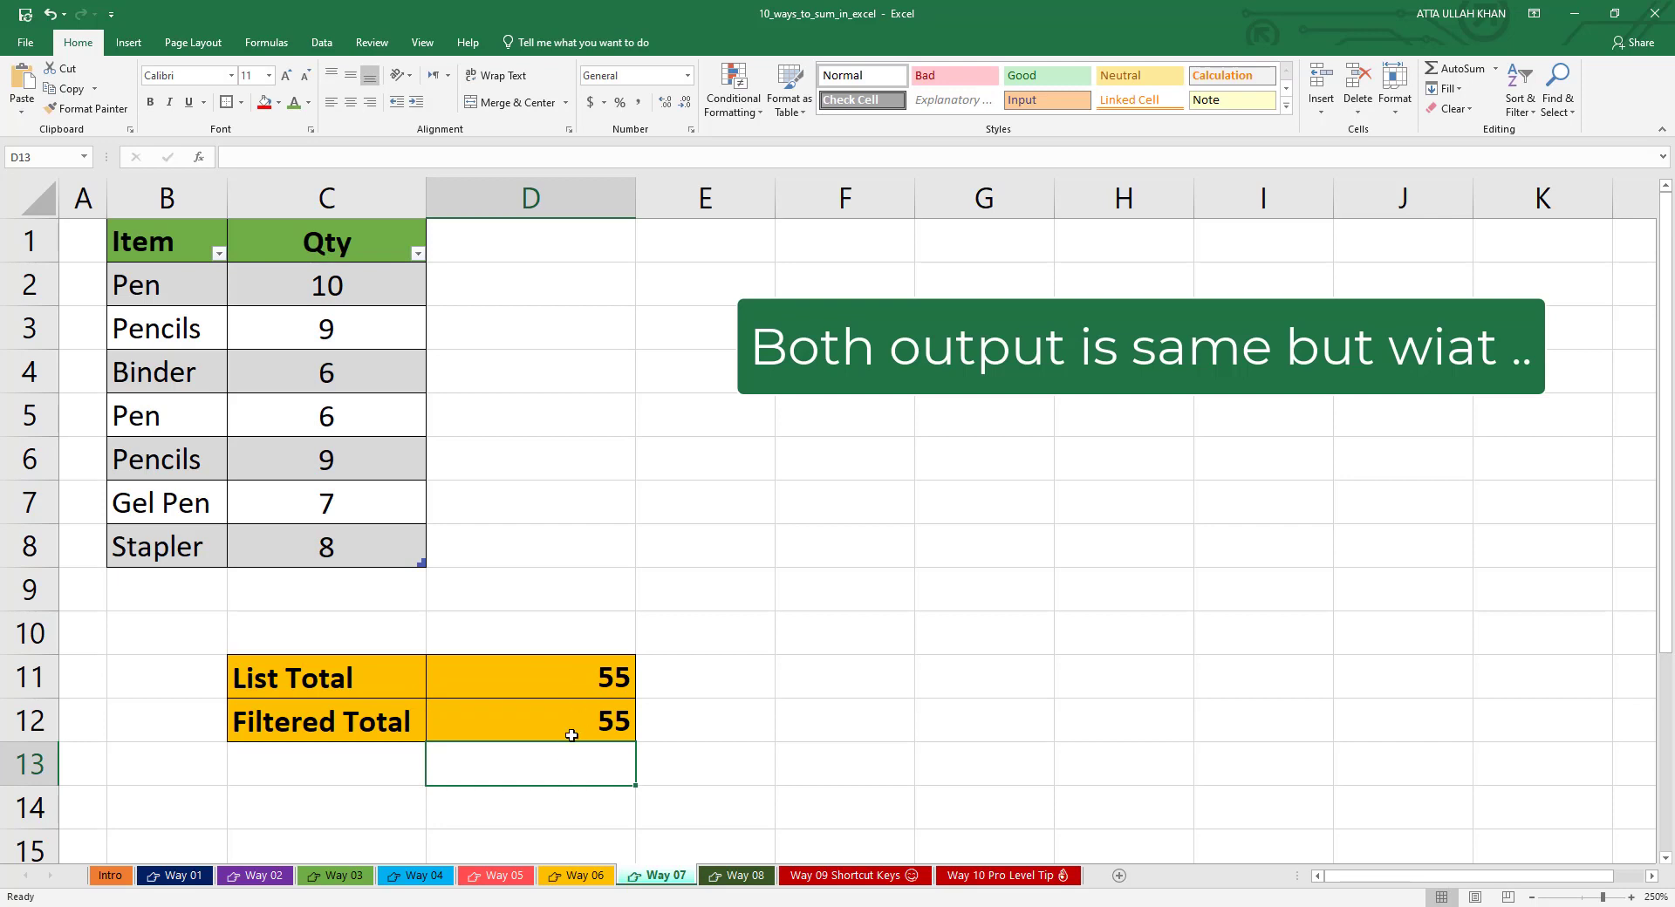
Filter the Item column to exclude Binder and Gel Pen.
click(561, 728)
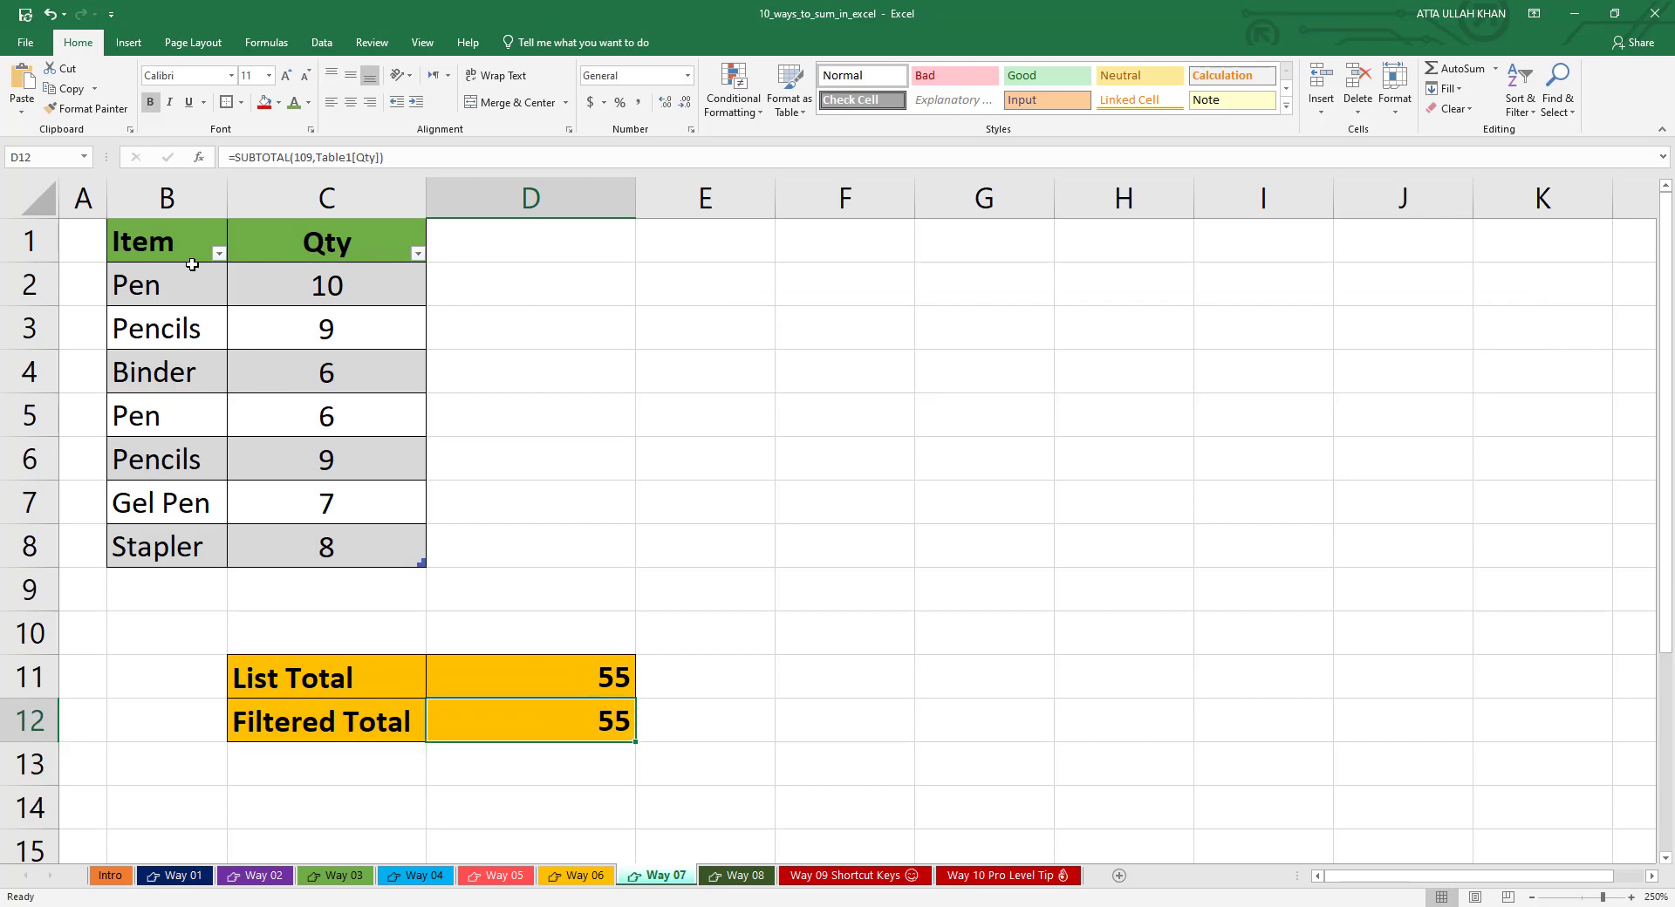
click(218, 254)
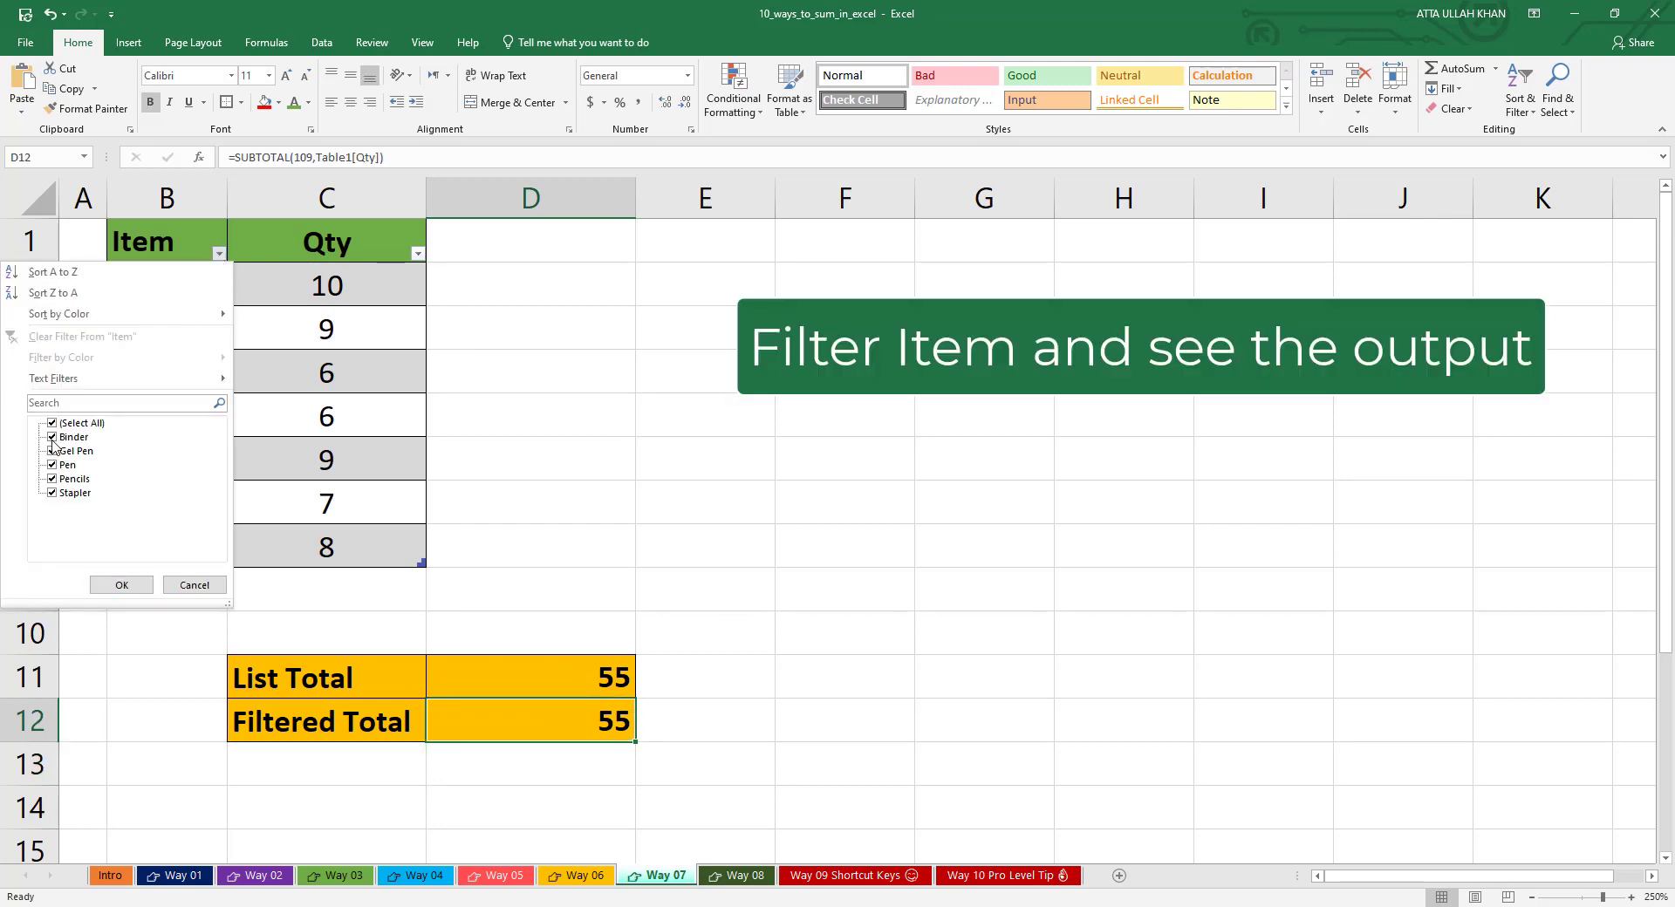
click(121, 586)
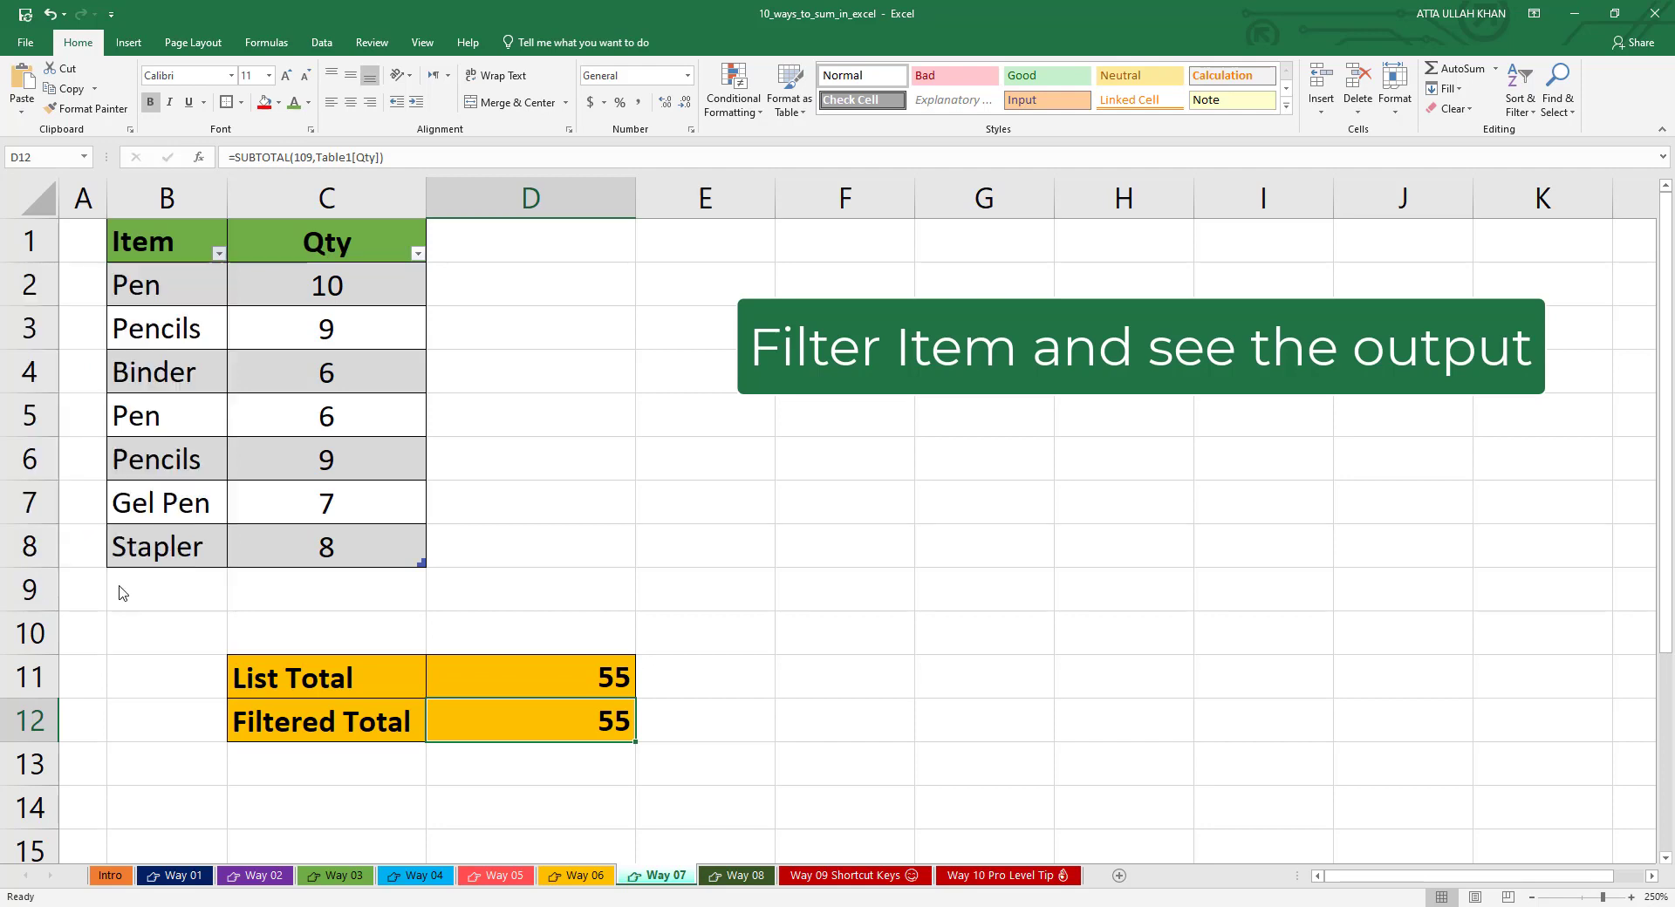
click(598, 676)
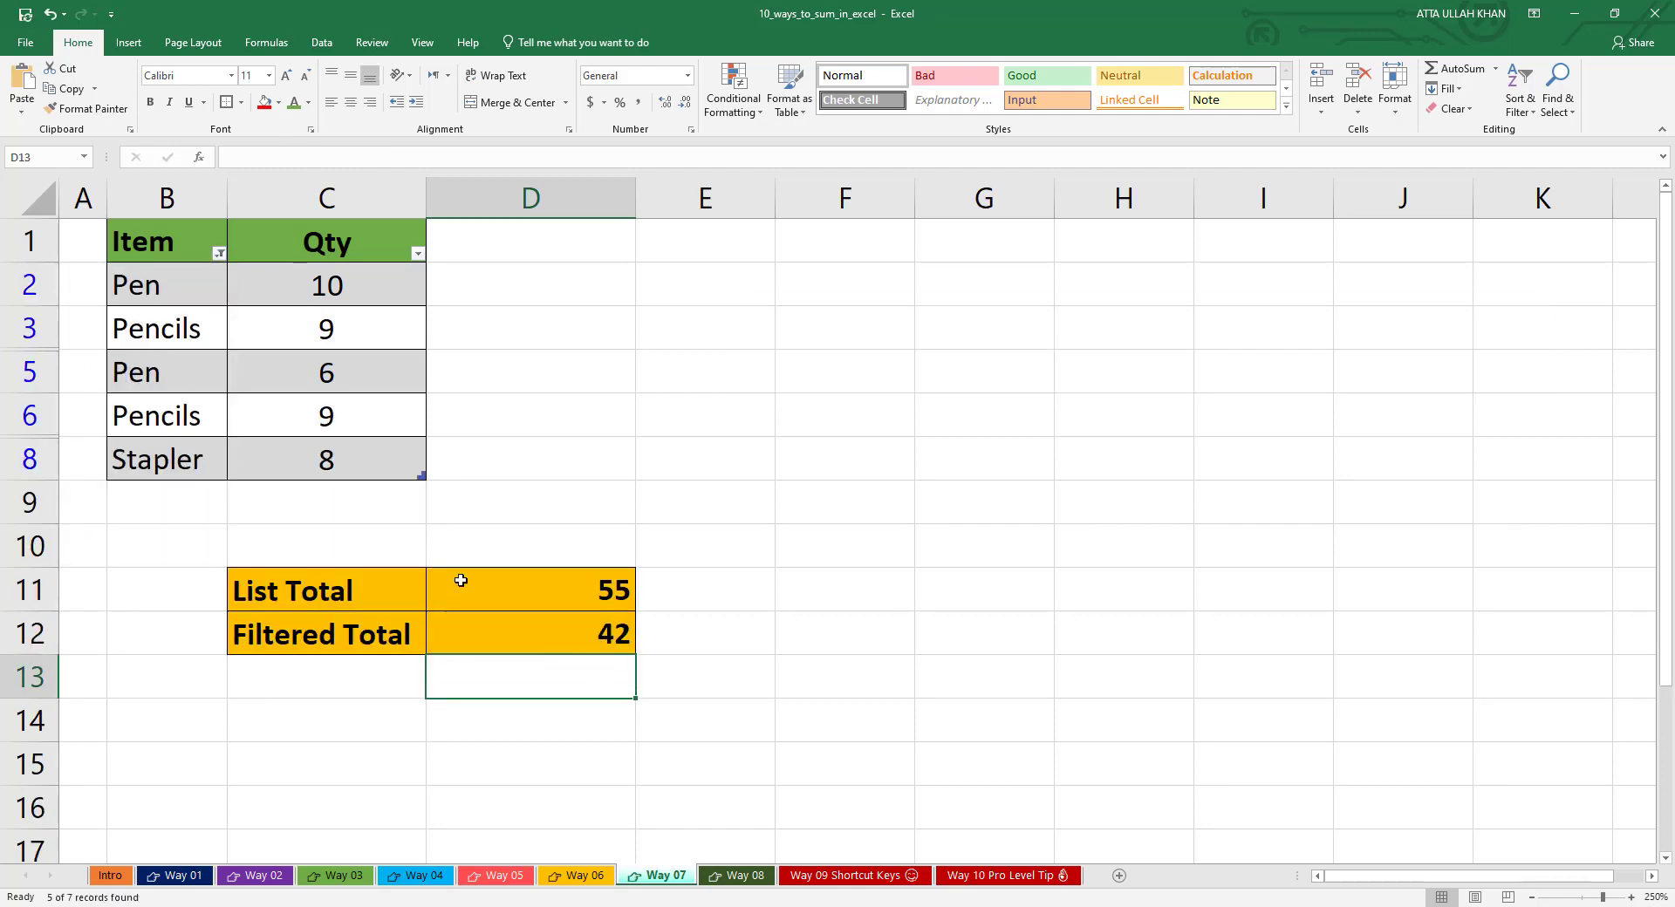
Include Gel Pen in the Item column filter again and apply it.
click(219, 253)
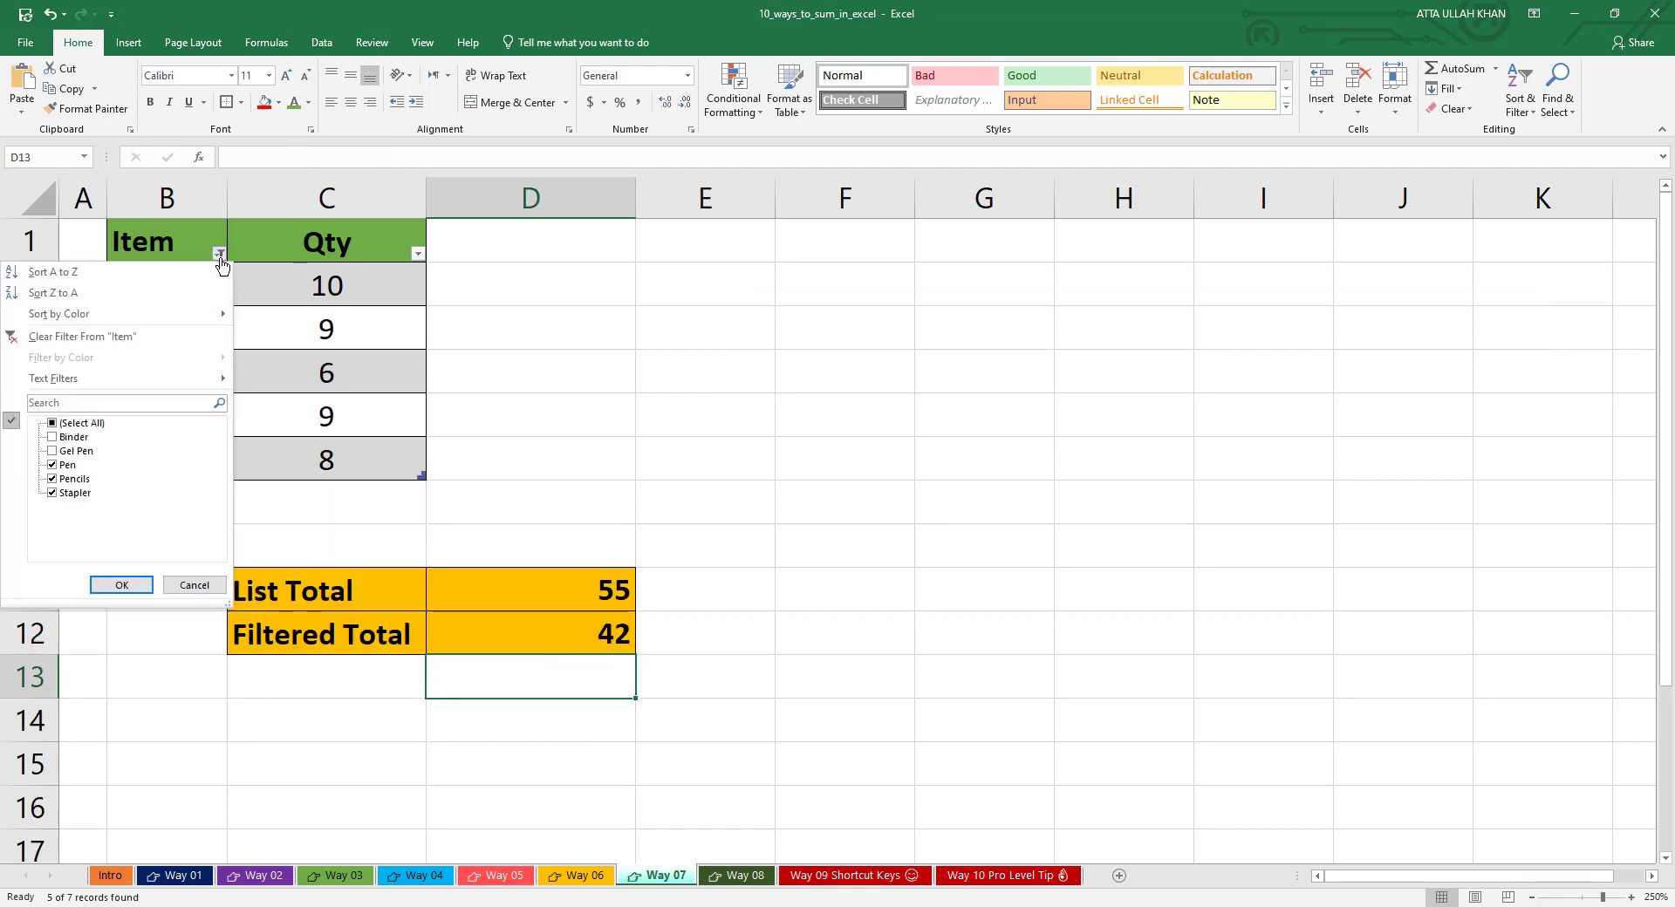
click(65, 451)
click(121, 585)
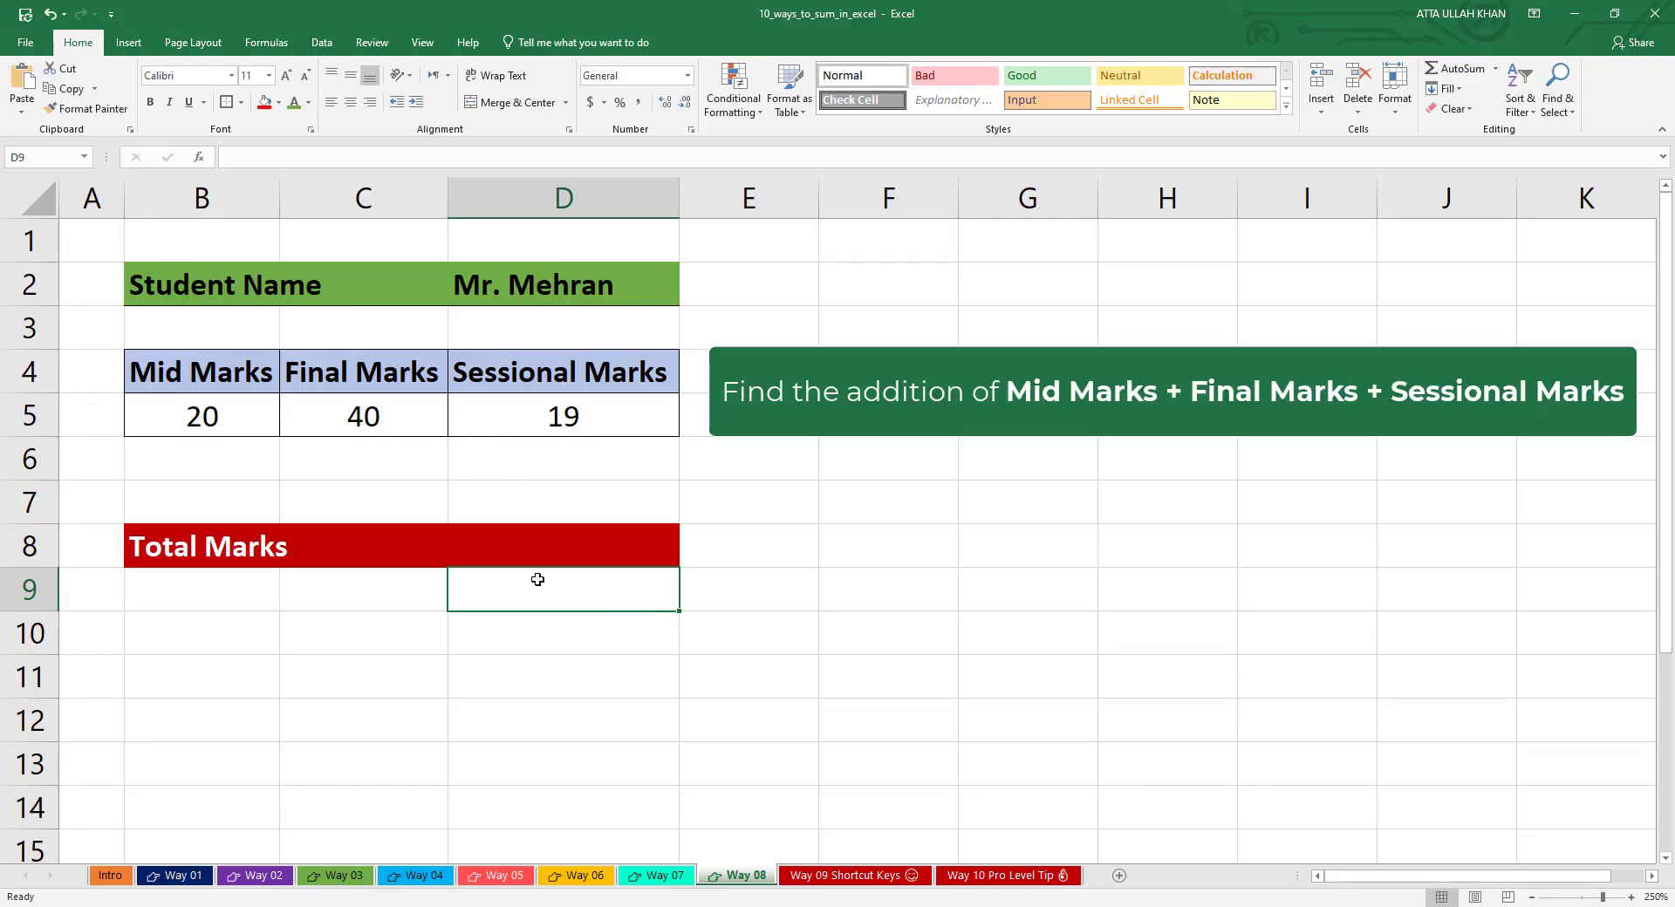
Enter =B5+C5+D5 in the Total Marks cell D8 on the Way 08 sheet to add the three marks.
click(549, 544)
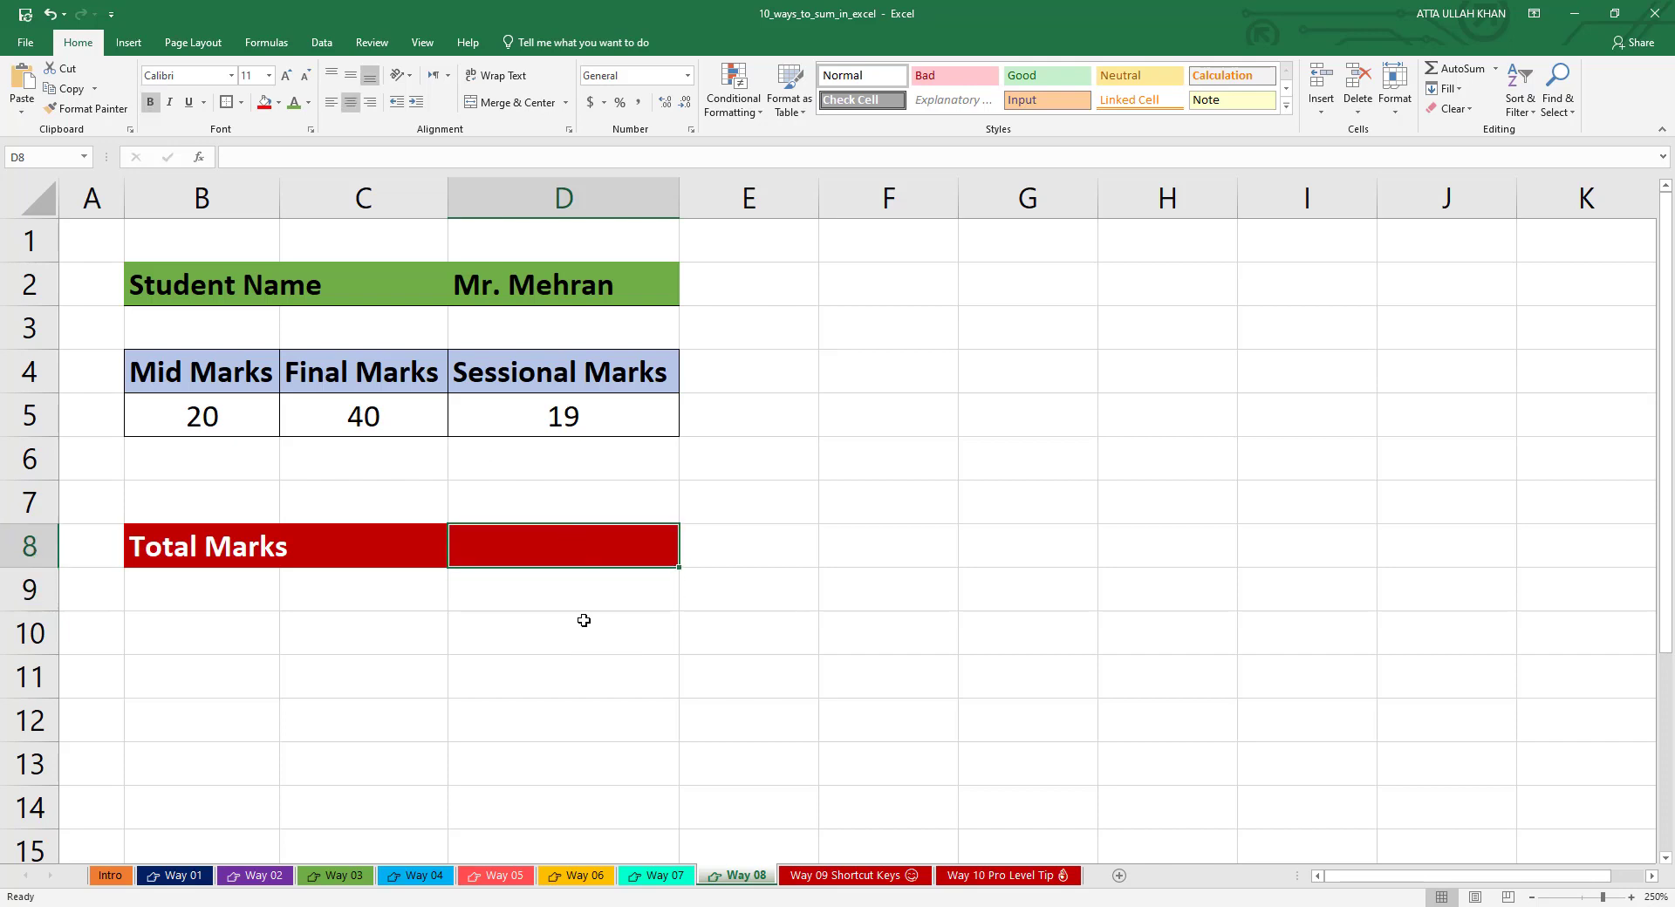
text(=)
click(255, 413)
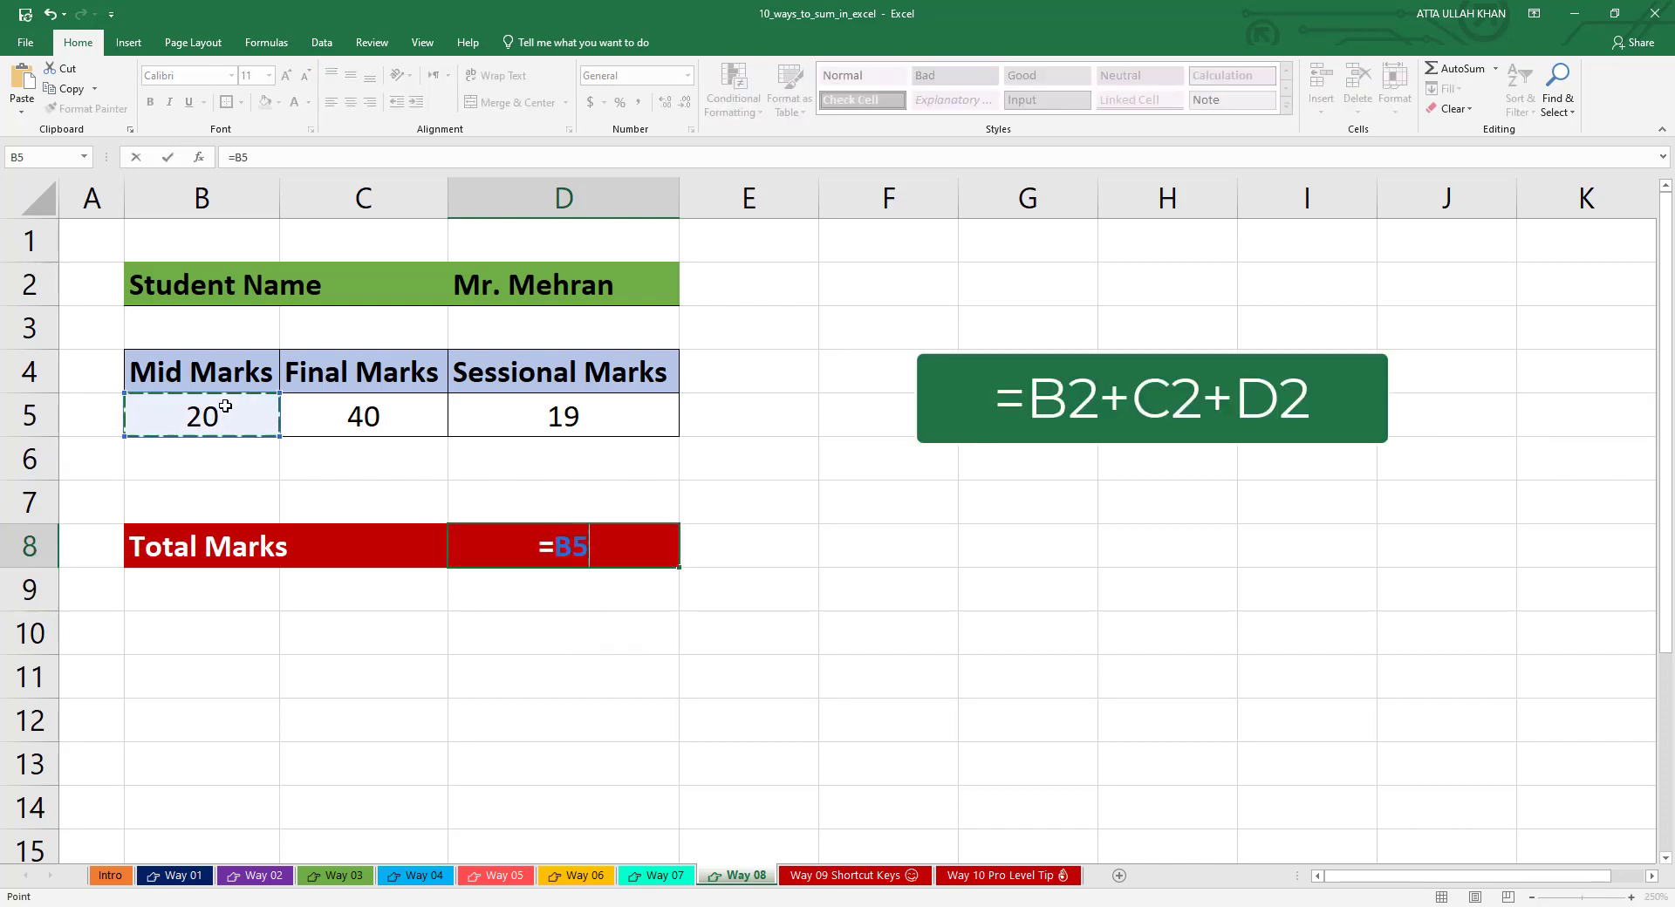
text(+)
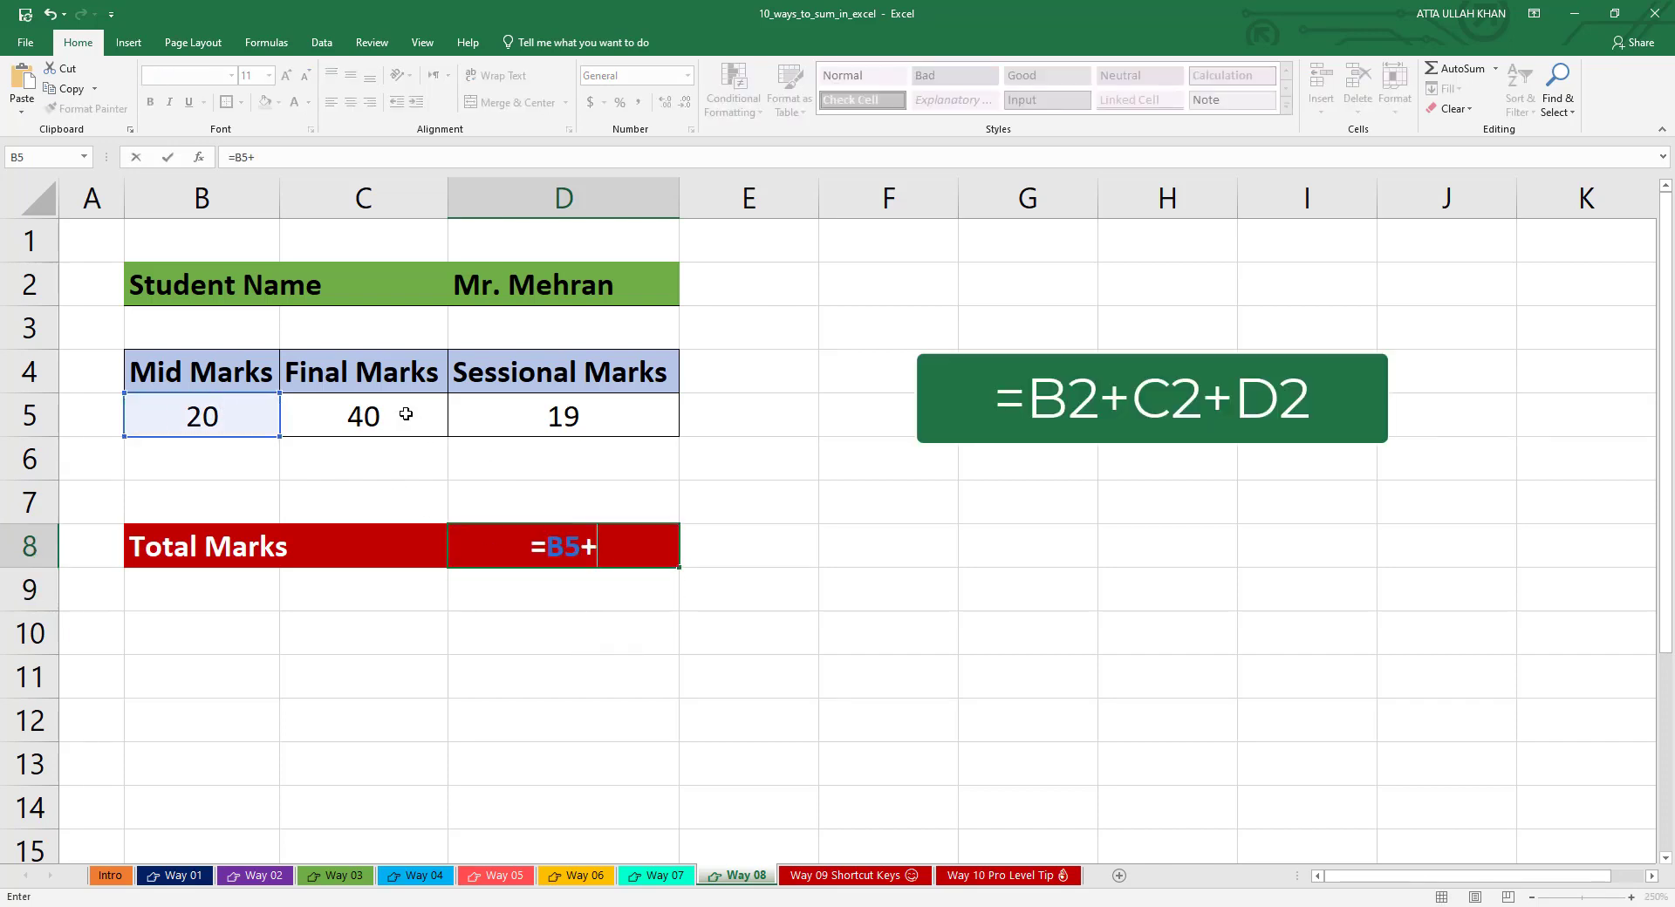
click(406, 414)
text(+)
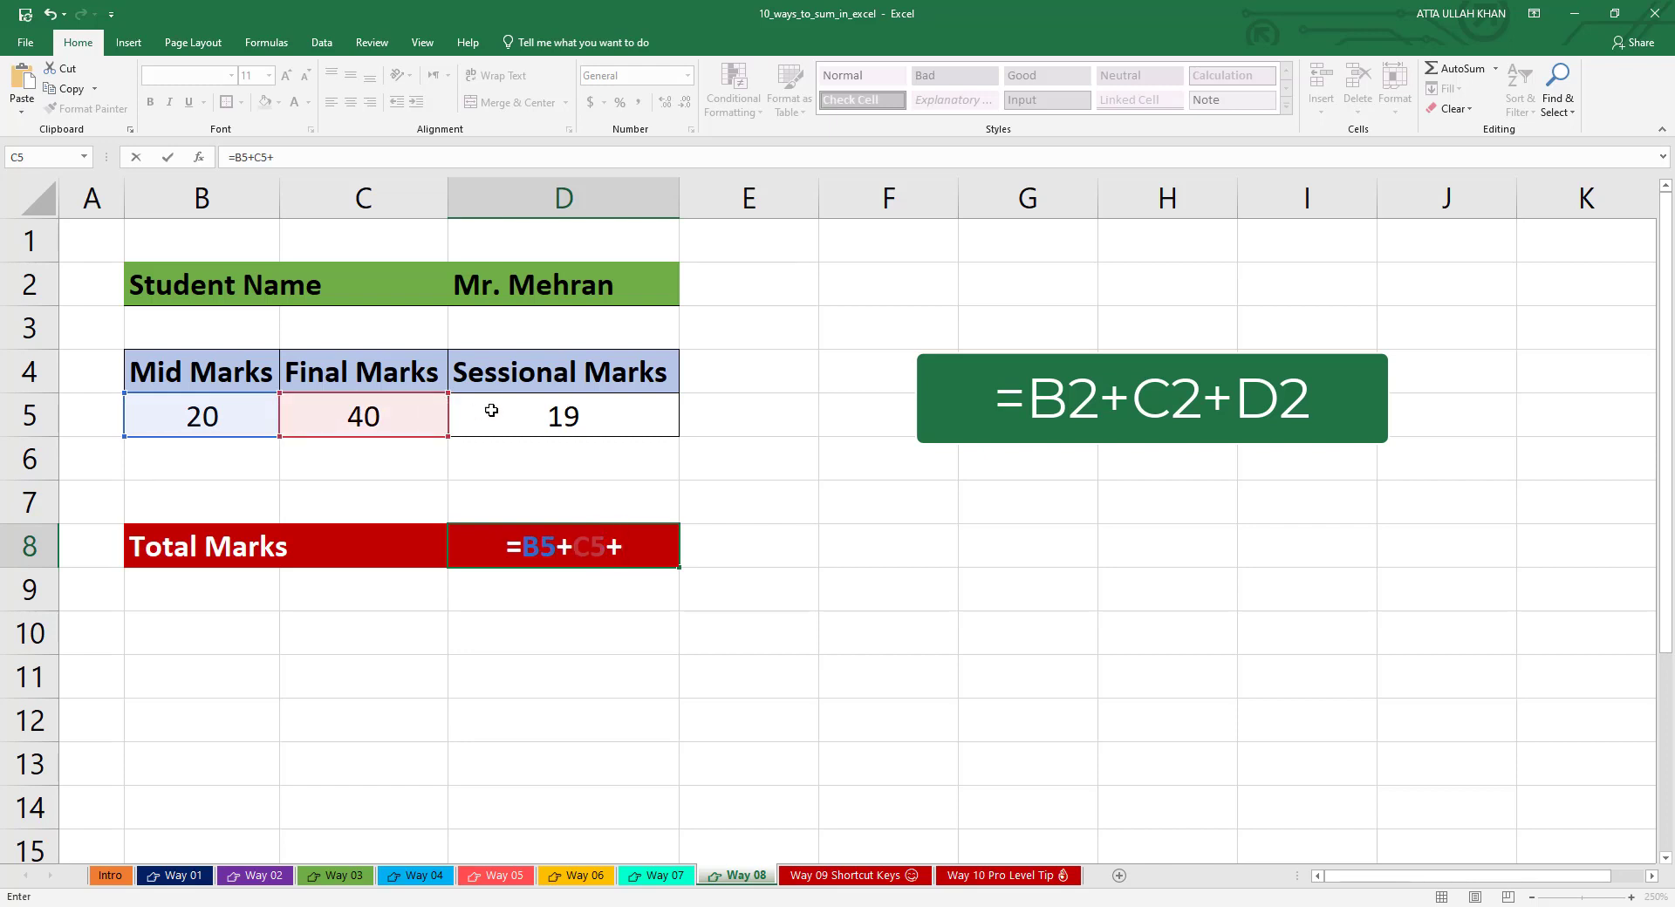
click(492, 411)
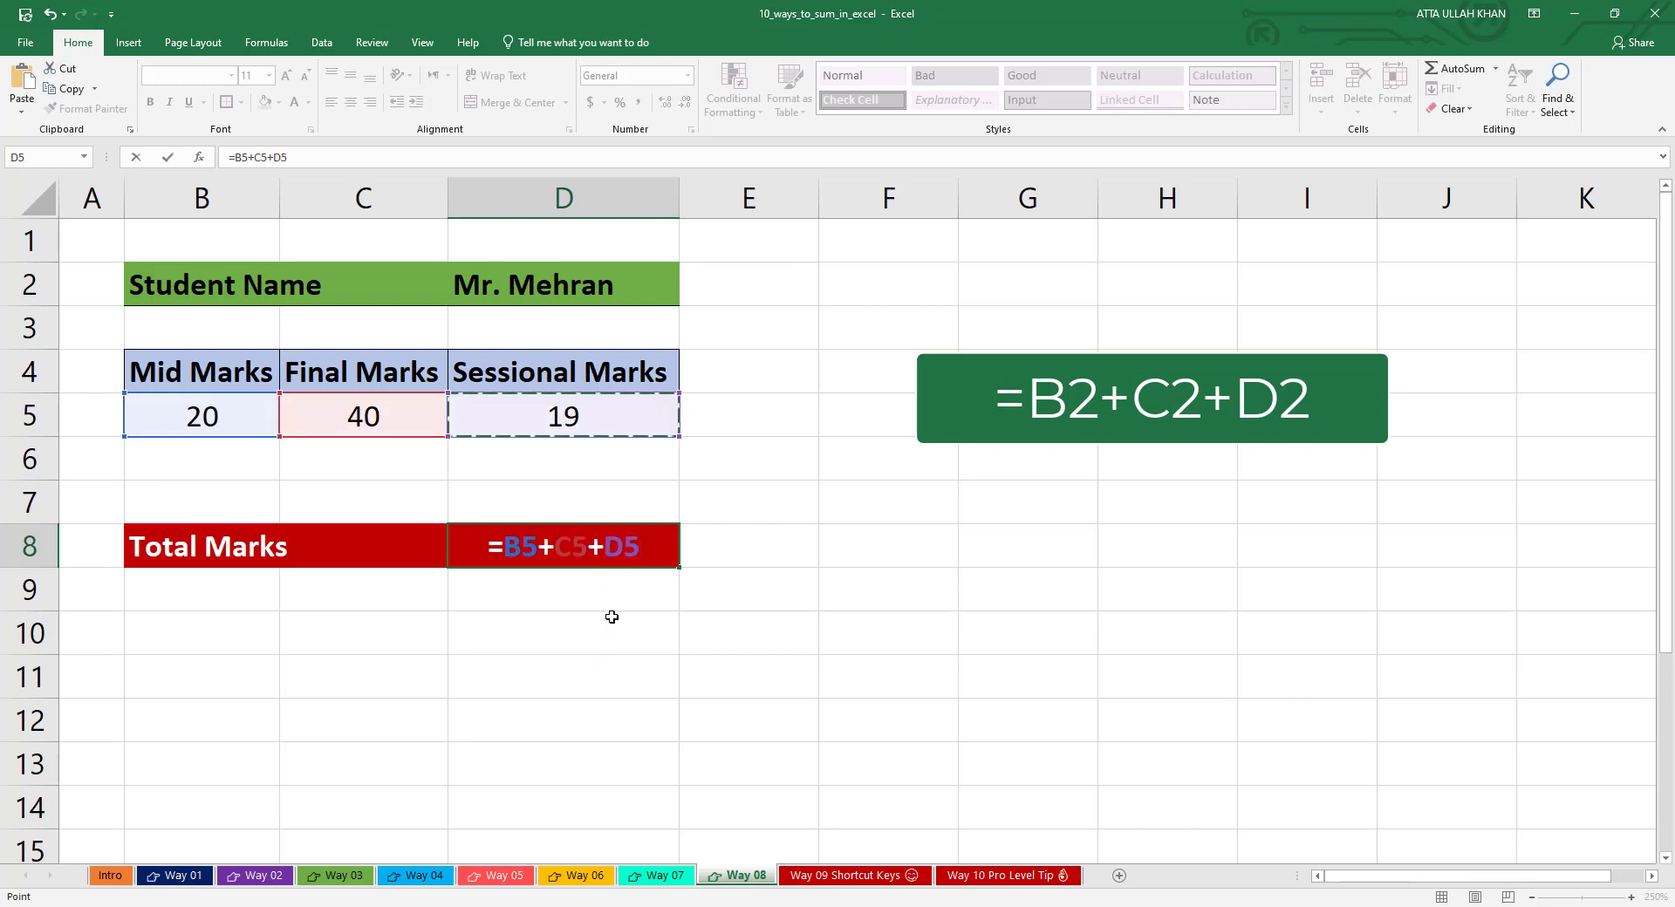
key(Return)
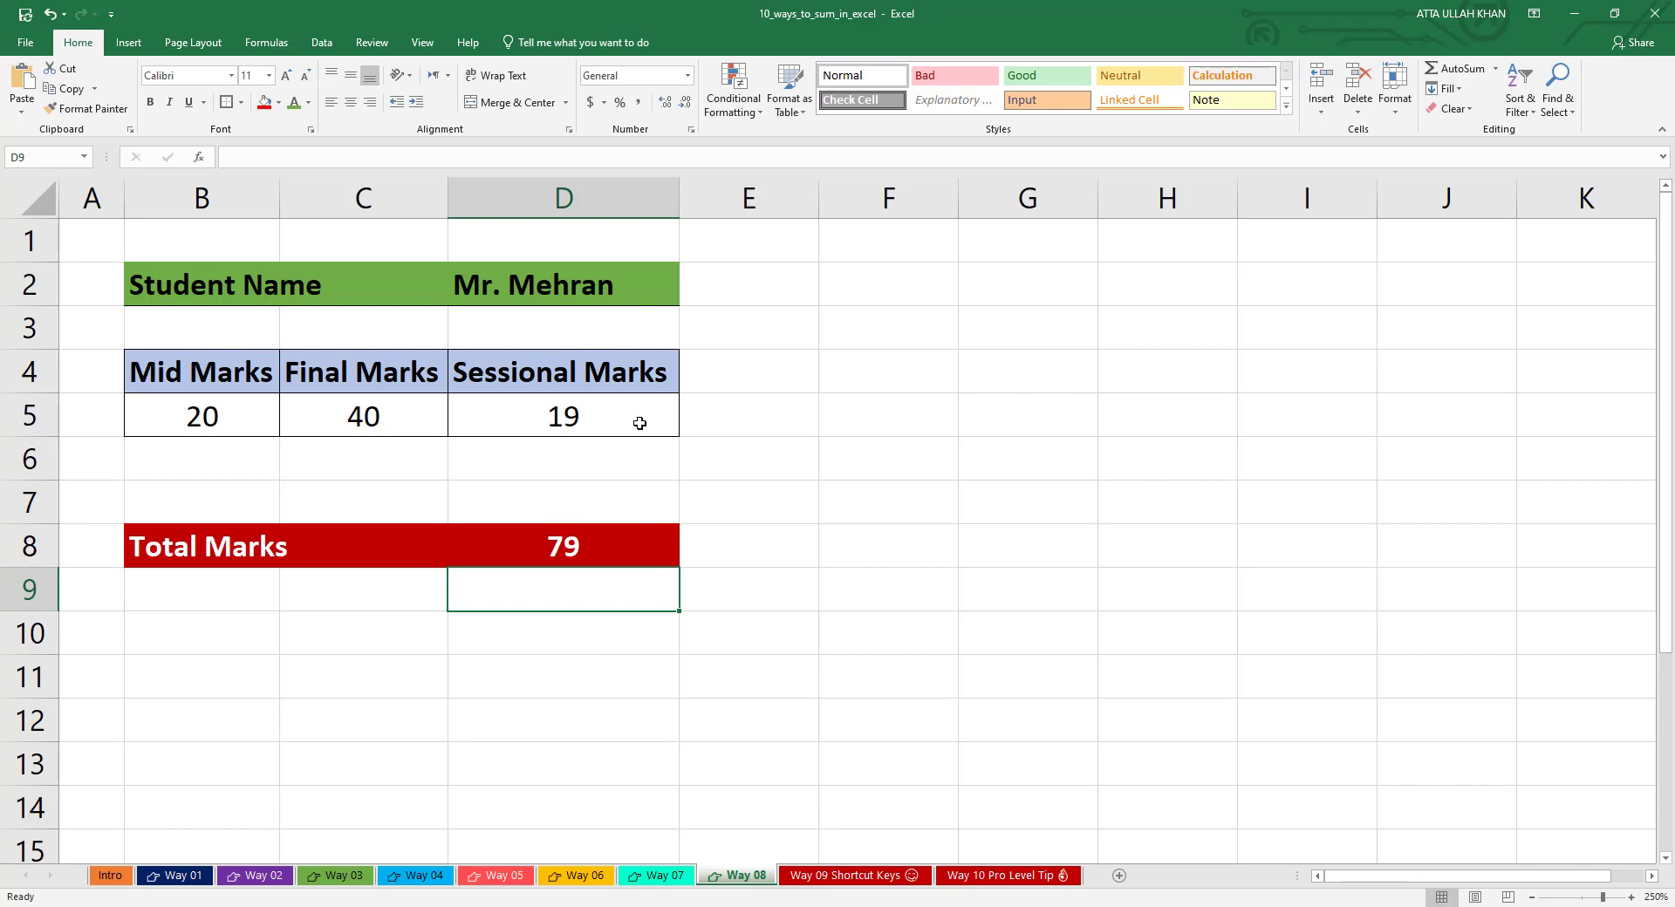
Set the Sessional Marks in cell D5 to 20.
key(Up)
key(Up)
key(Up)
key(Up)
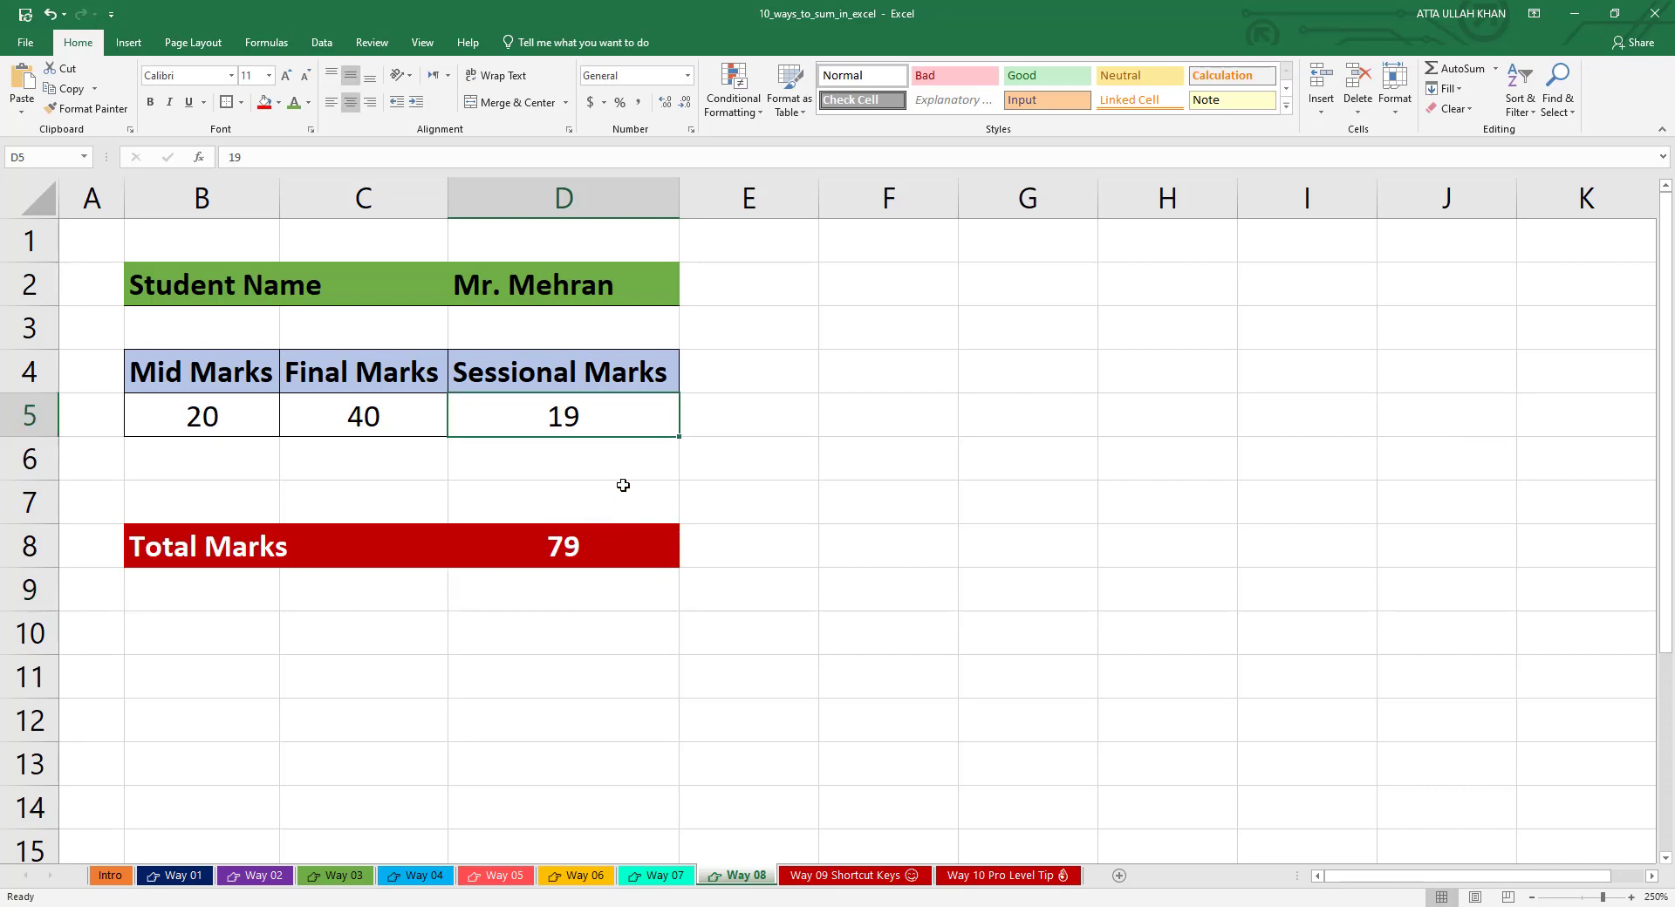
text(20)
key(Return)
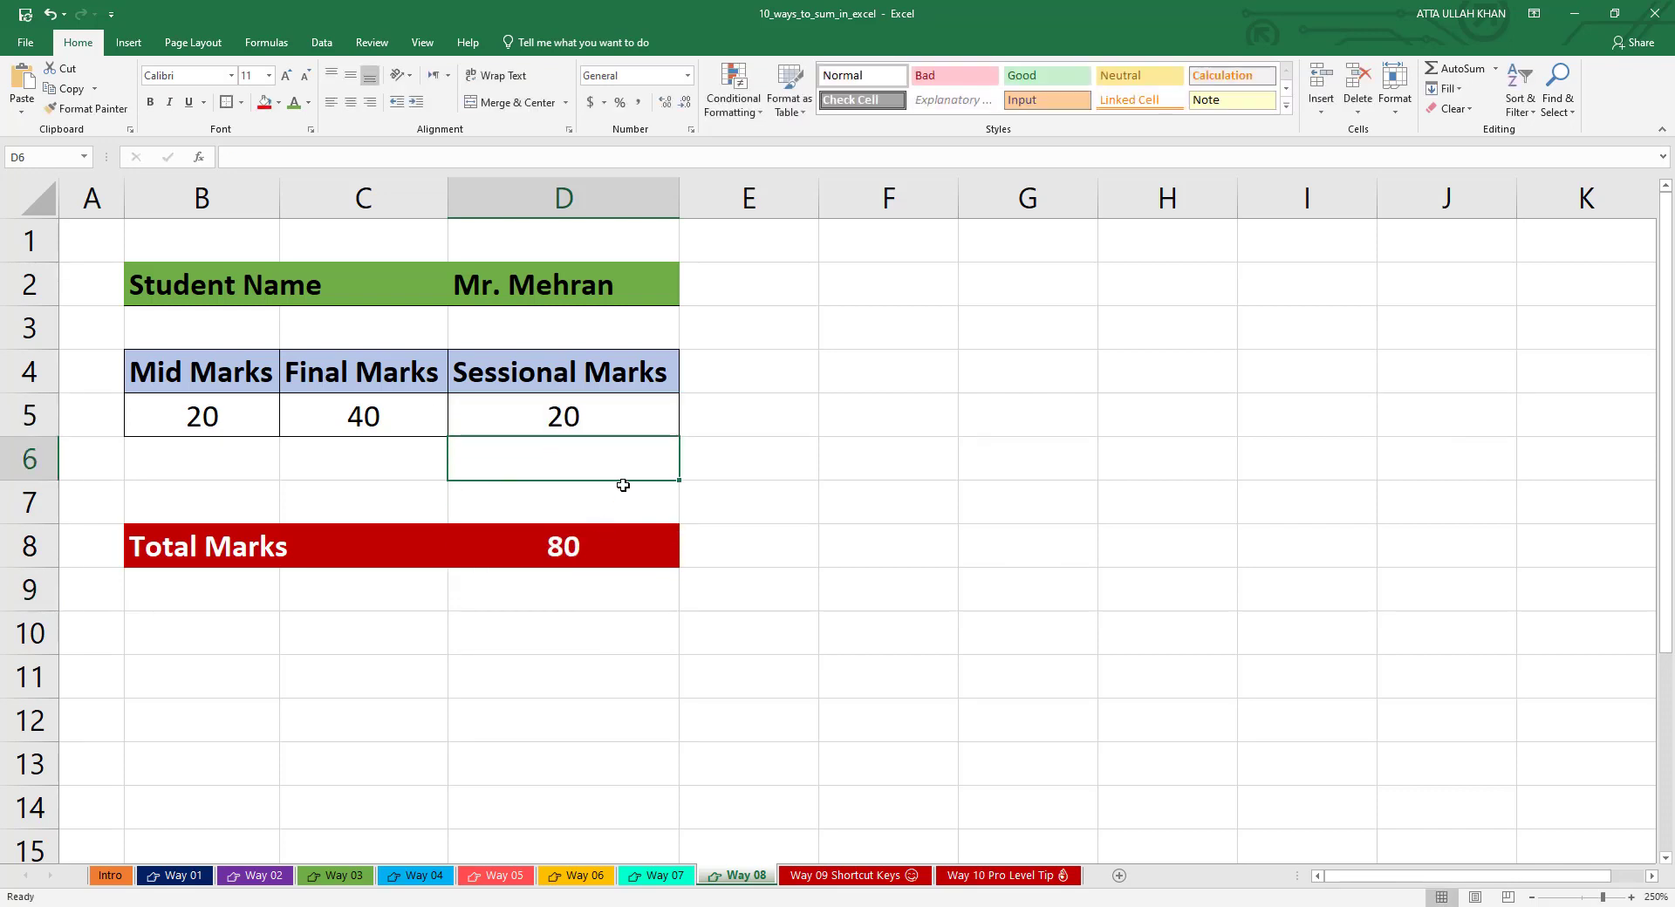
Set the Final Marks in cell C5 to 45 and the Mid Marks in cell B5 to 23.
click(381, 418)
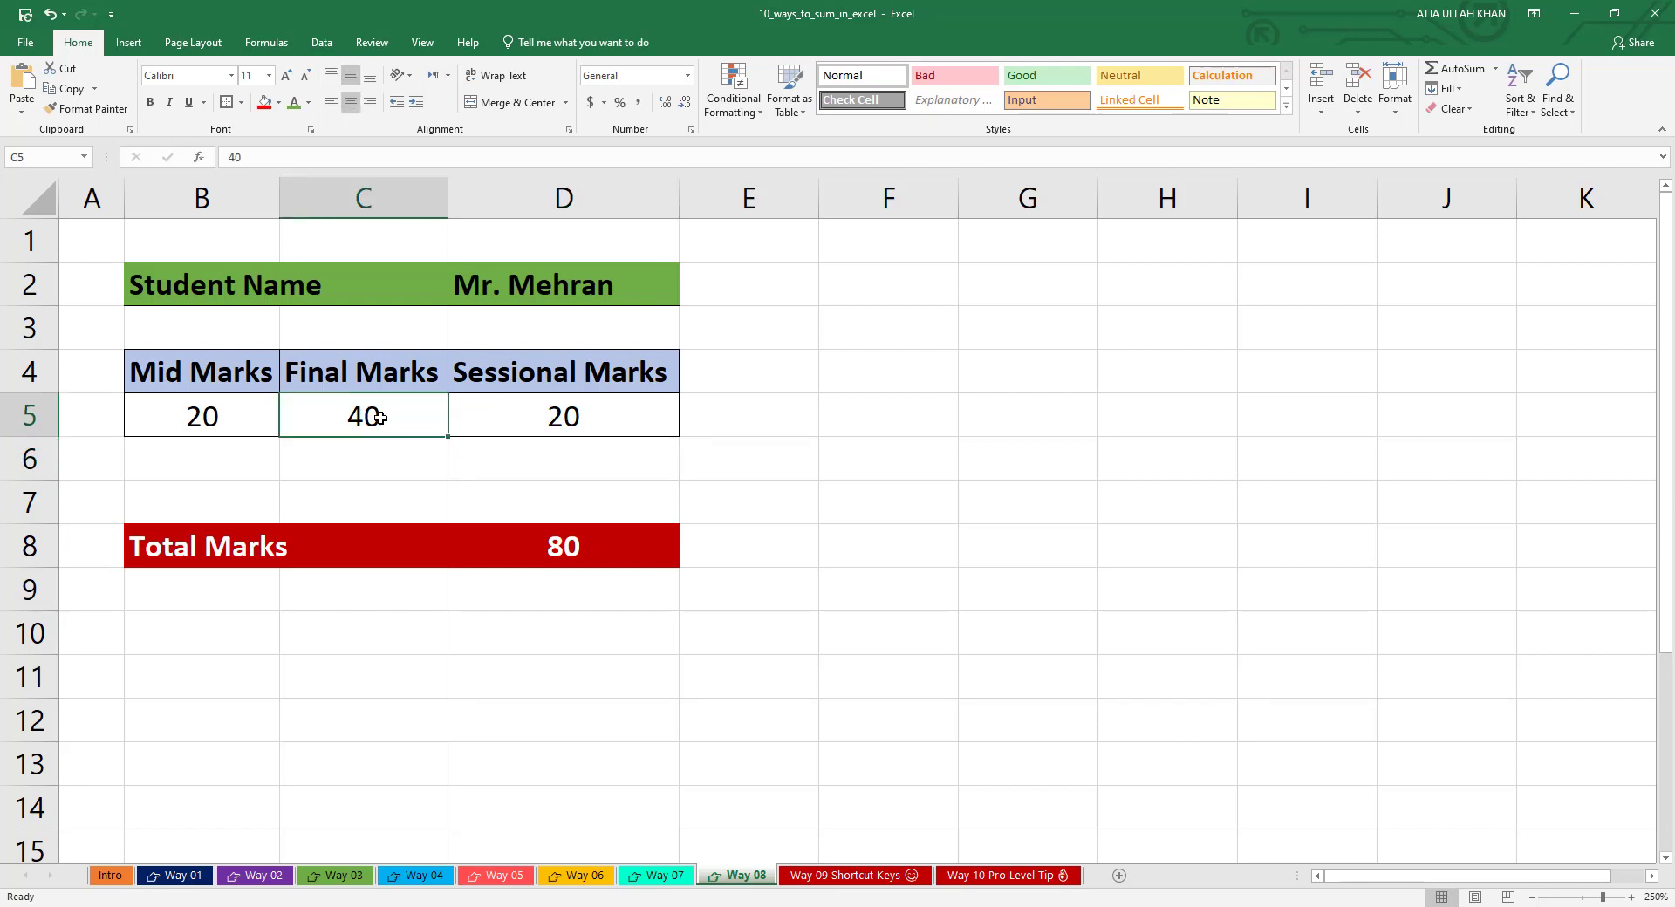
text(45)
key(Return)
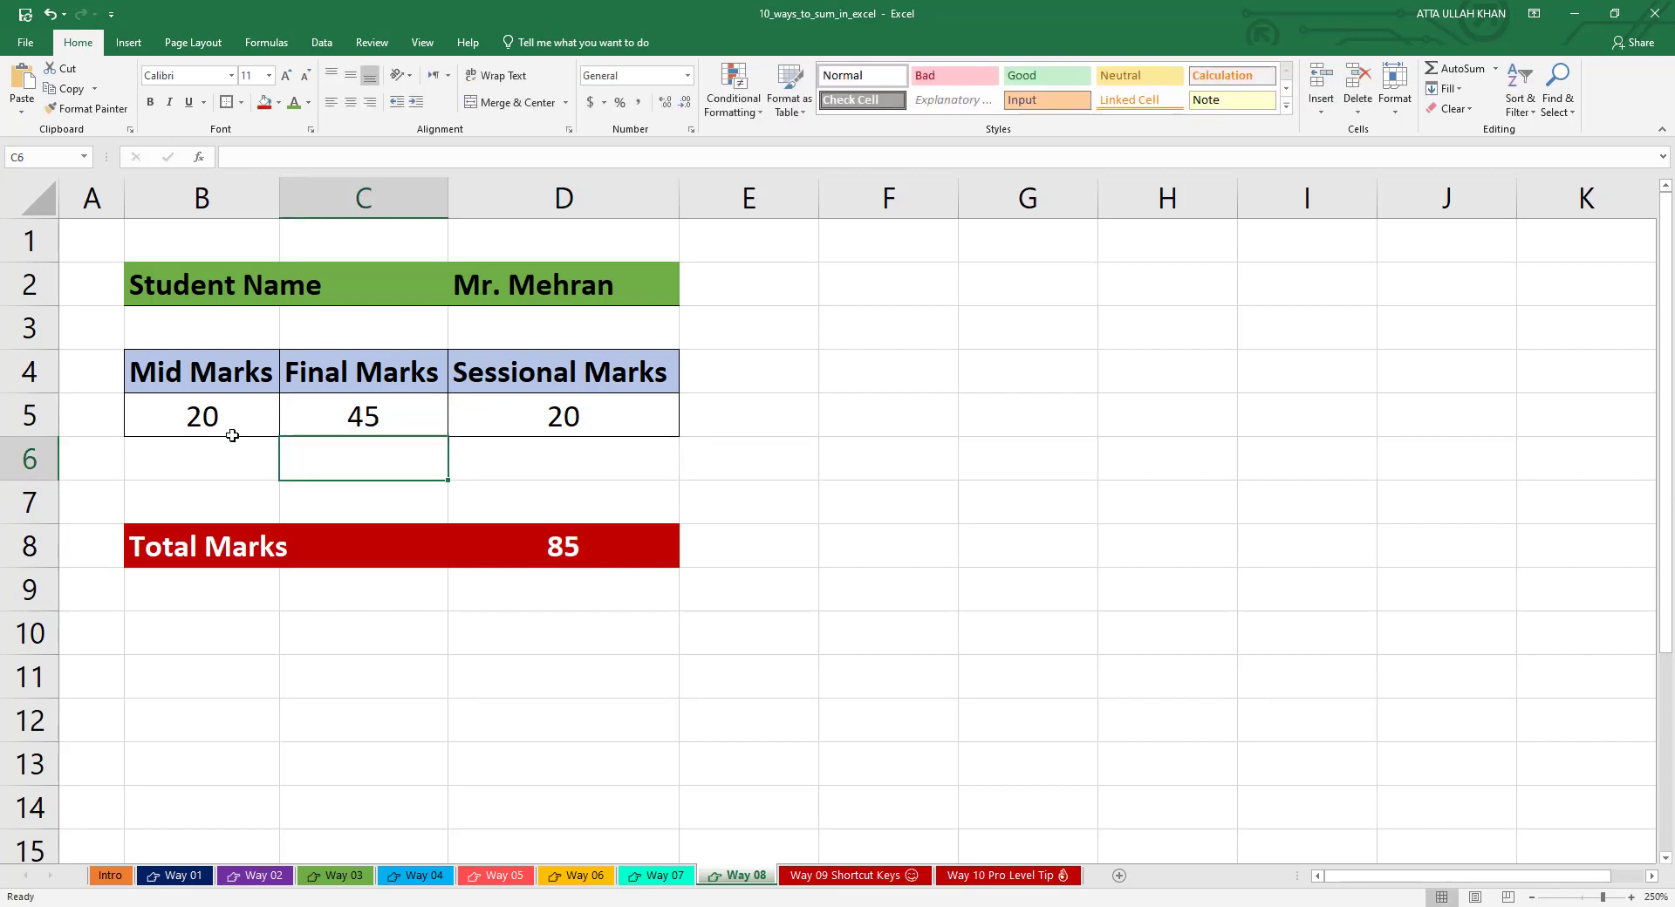
click(232, 428)
text(23)
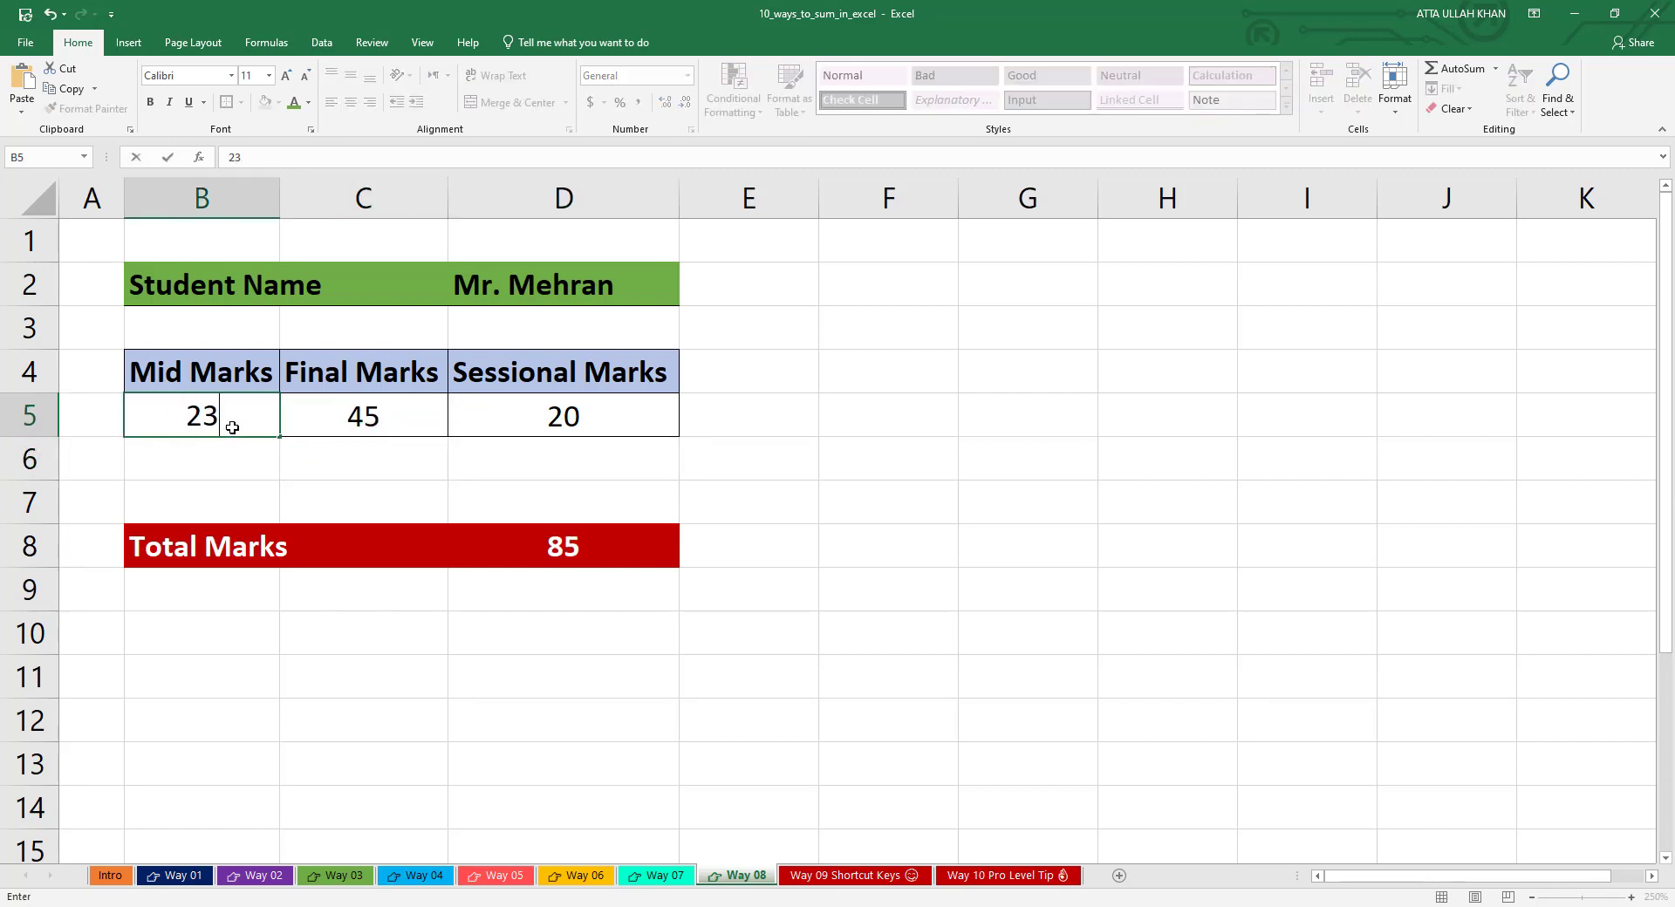
key(Return)
click(600, 590)
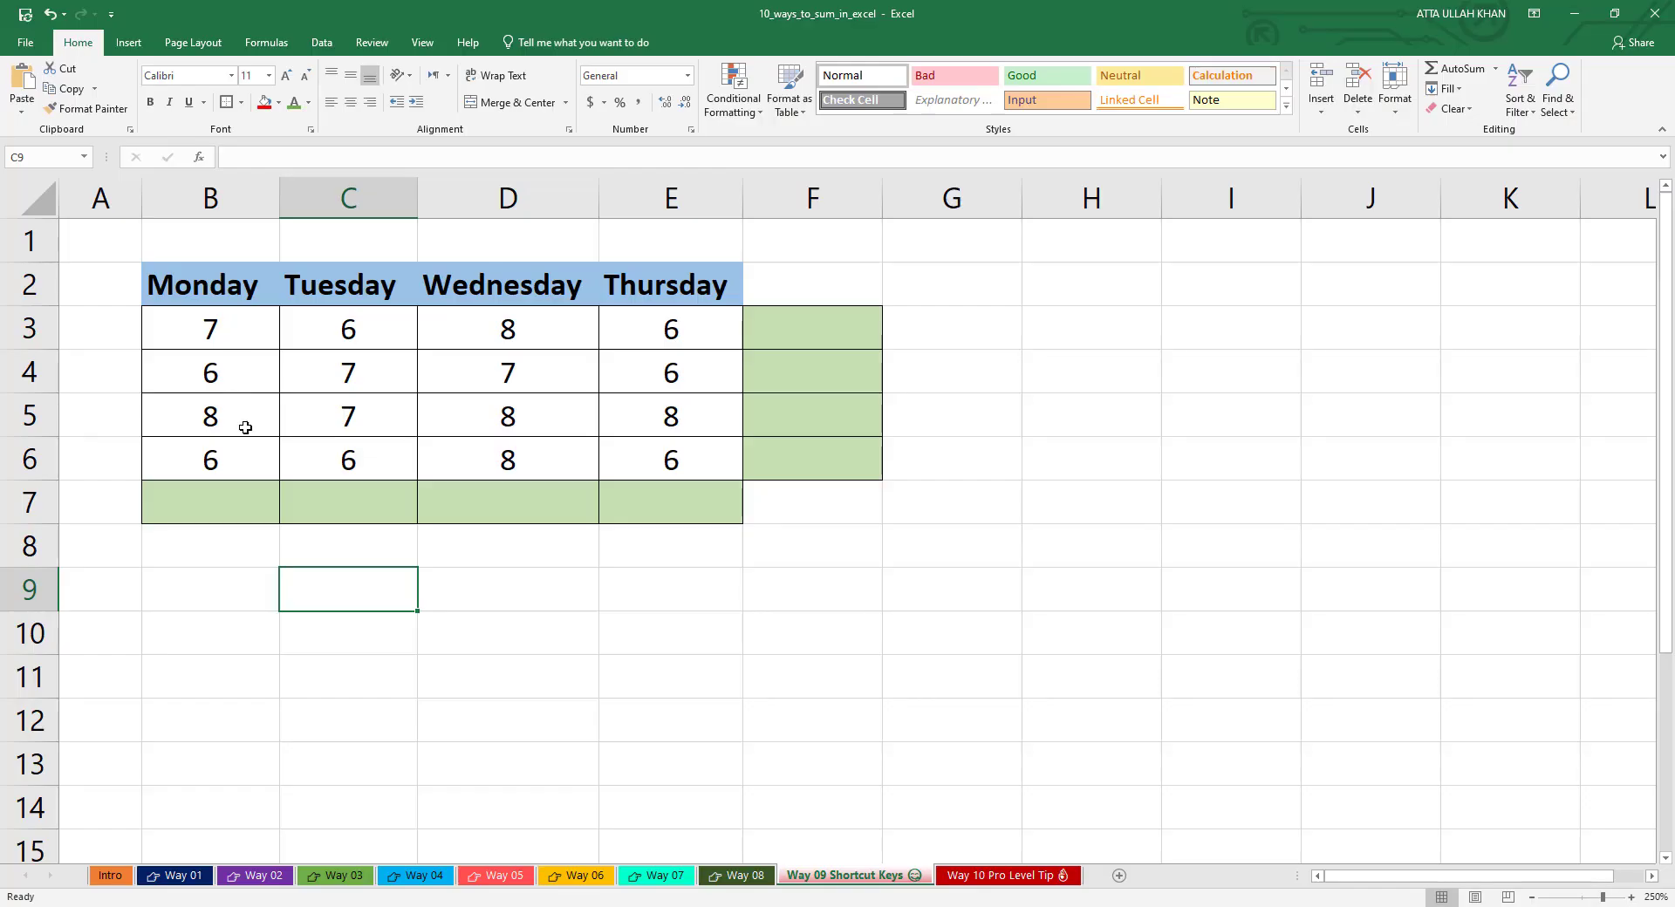
Insert an AutoSum formula, =SUM(B3:B6), in cell B7 on the Way 09 sheet to total the Monday column.
click(246, 506)
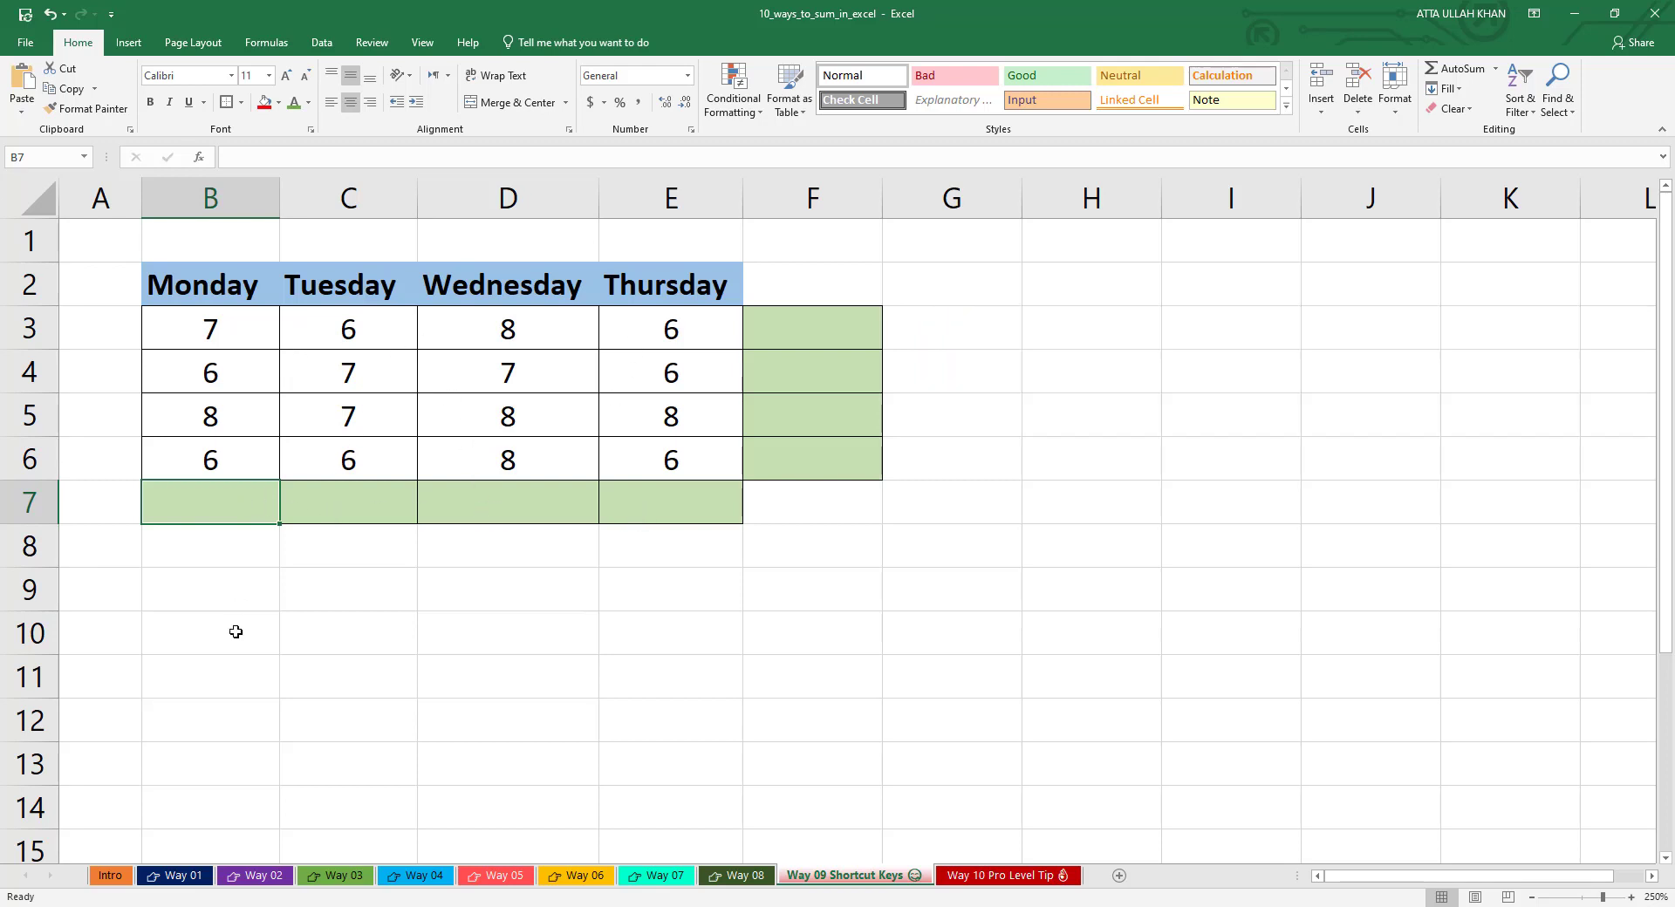
key(alt+equal)
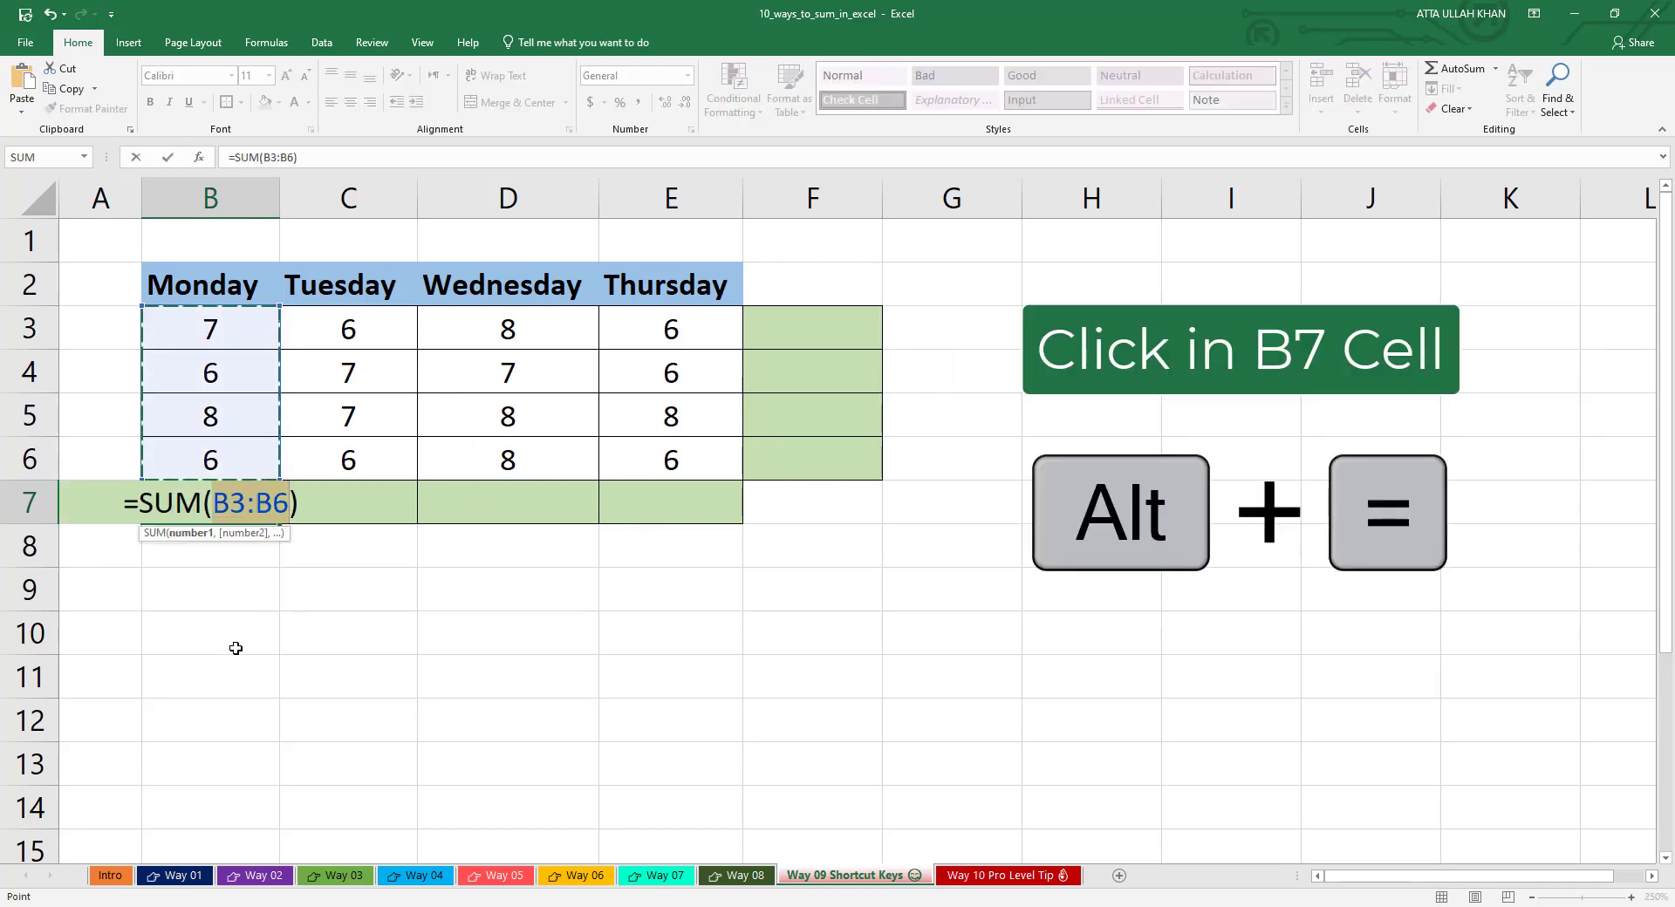
key(Return)
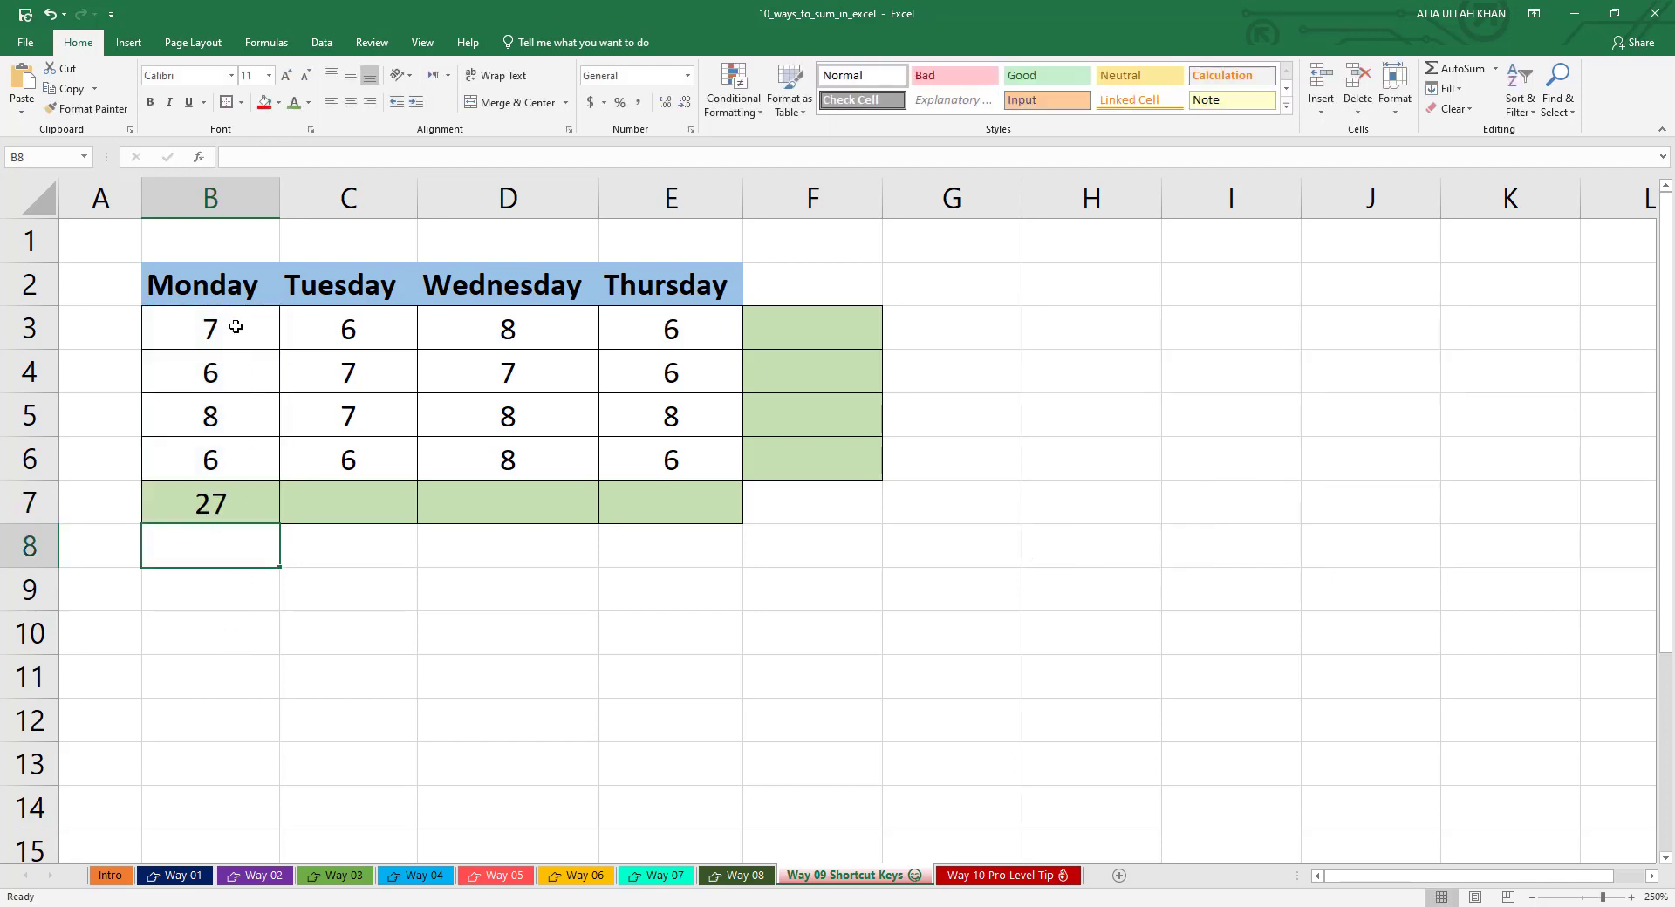
Fill the Monday total formula in B7 across to E7 to total the Tuesday, Wednesday and Thursday columns.
click(225, 490)
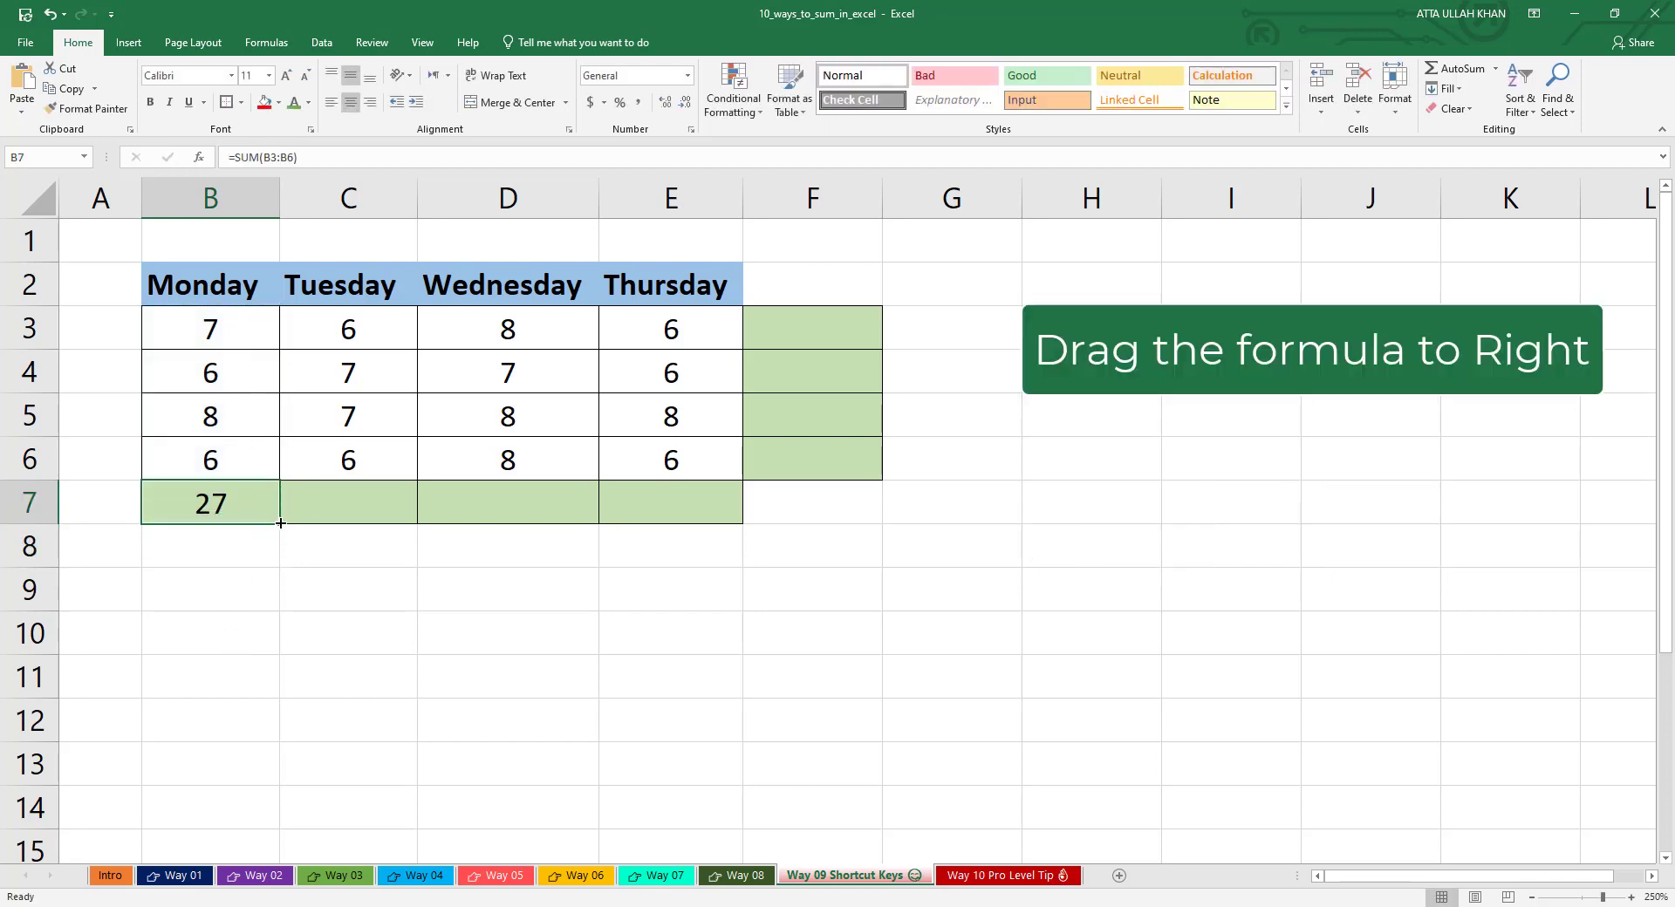
drag(280, 523, 689, 517)
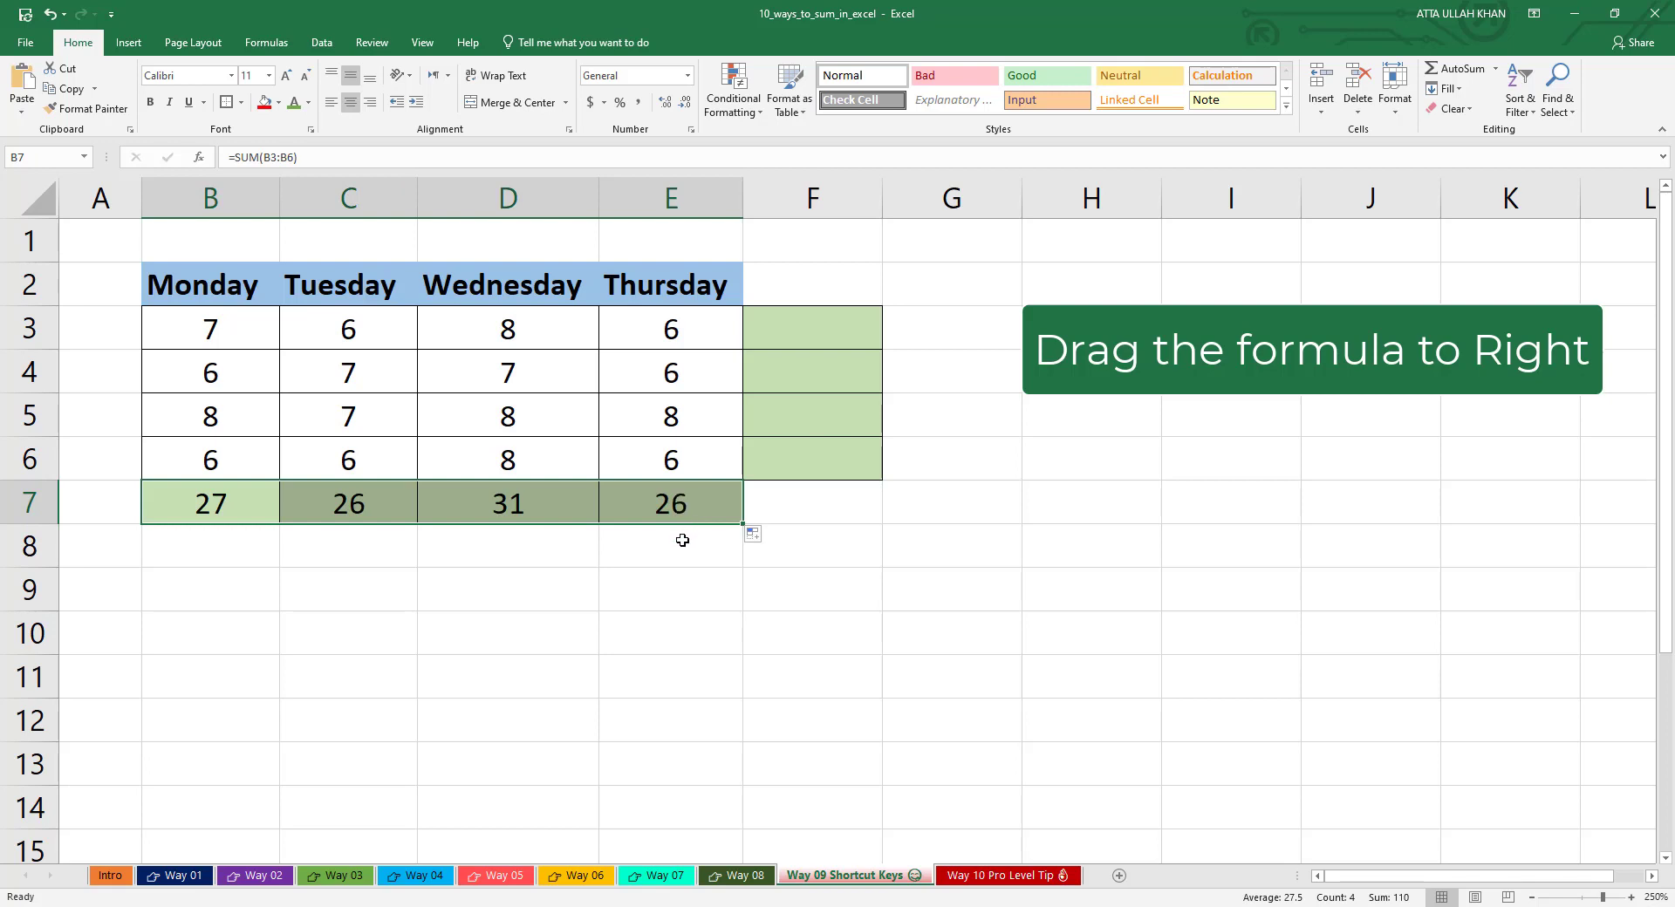
click(684, 541)
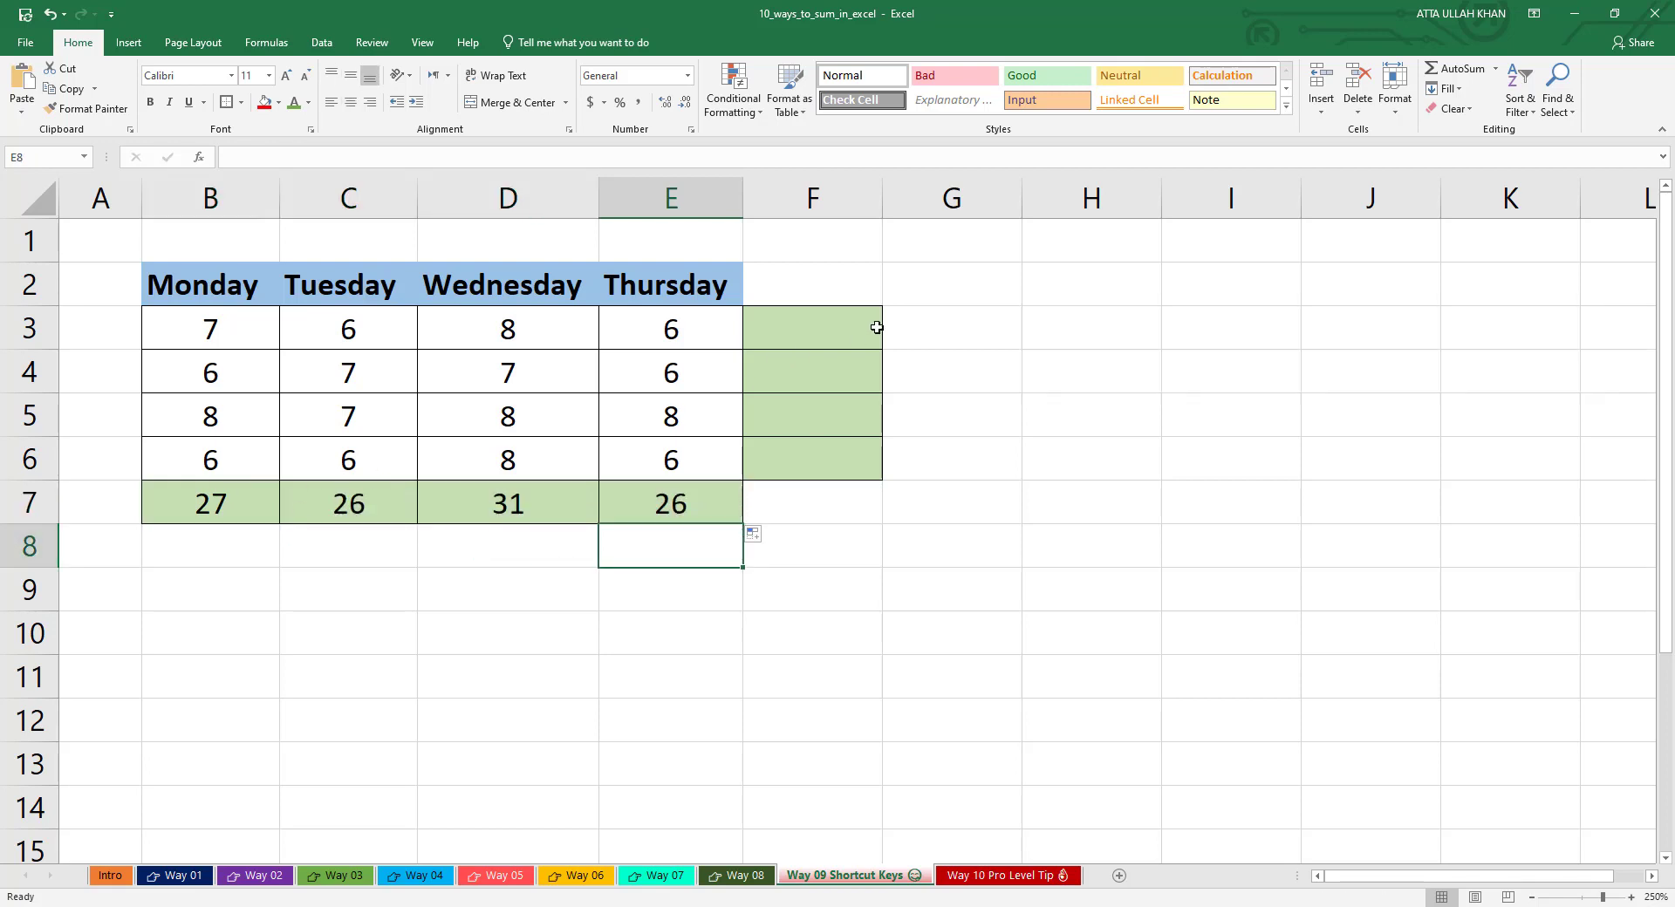
Insert AutoSum formulas in cells F3 to F6 to total each row from Monday to Thursday.
drag(802, 324, 796, 463)
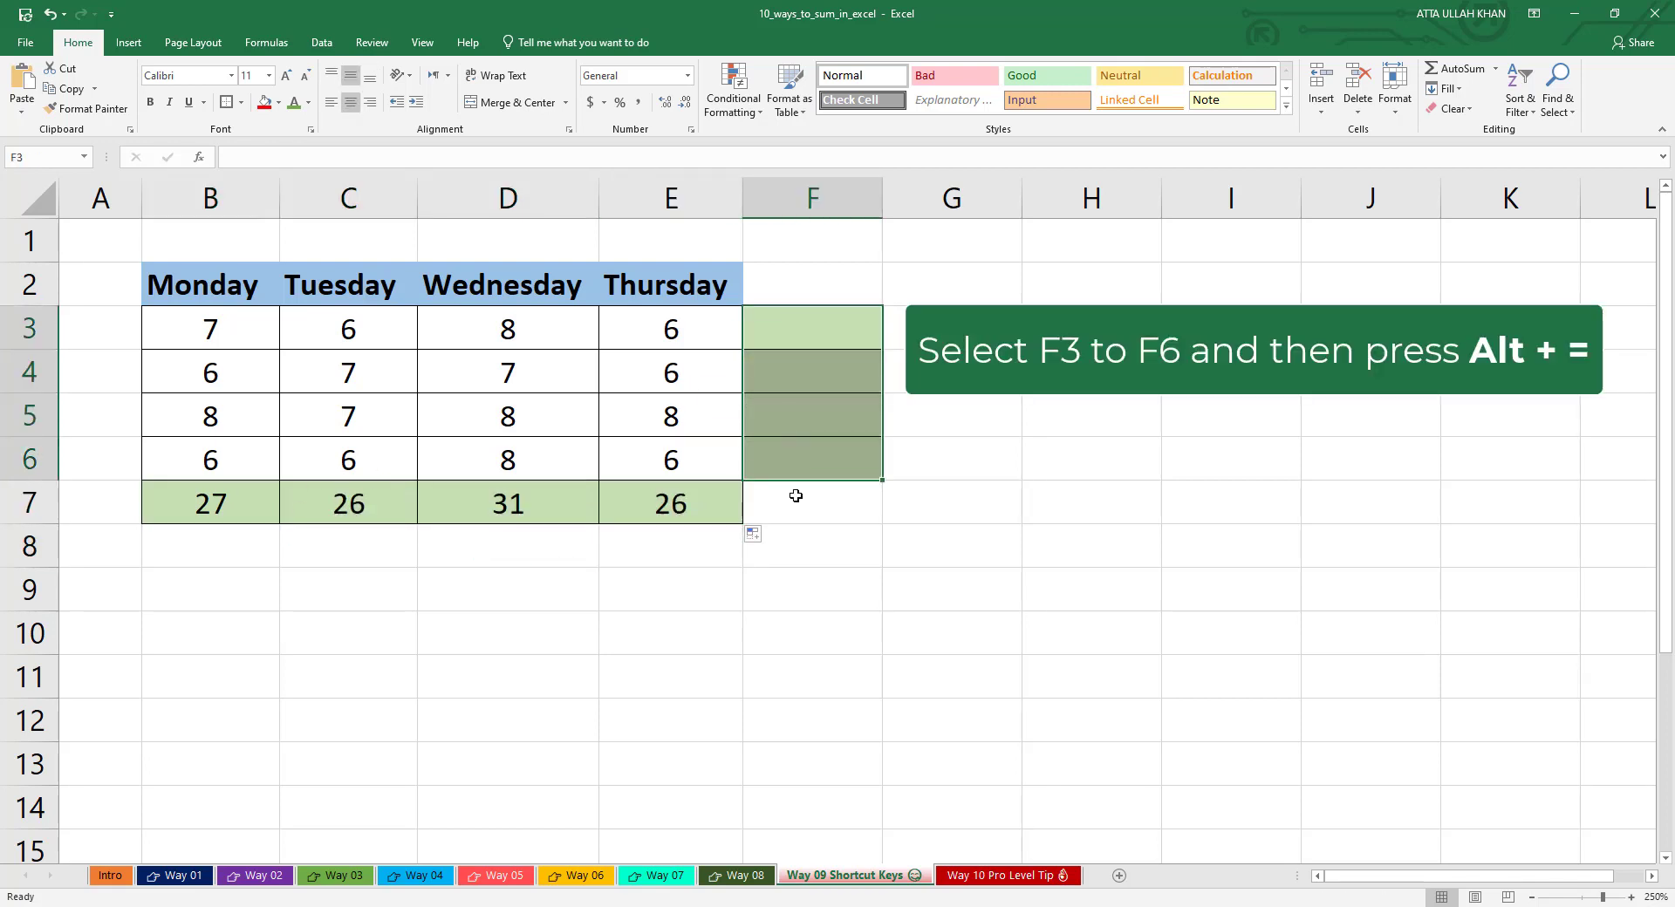
key(alt+equal)
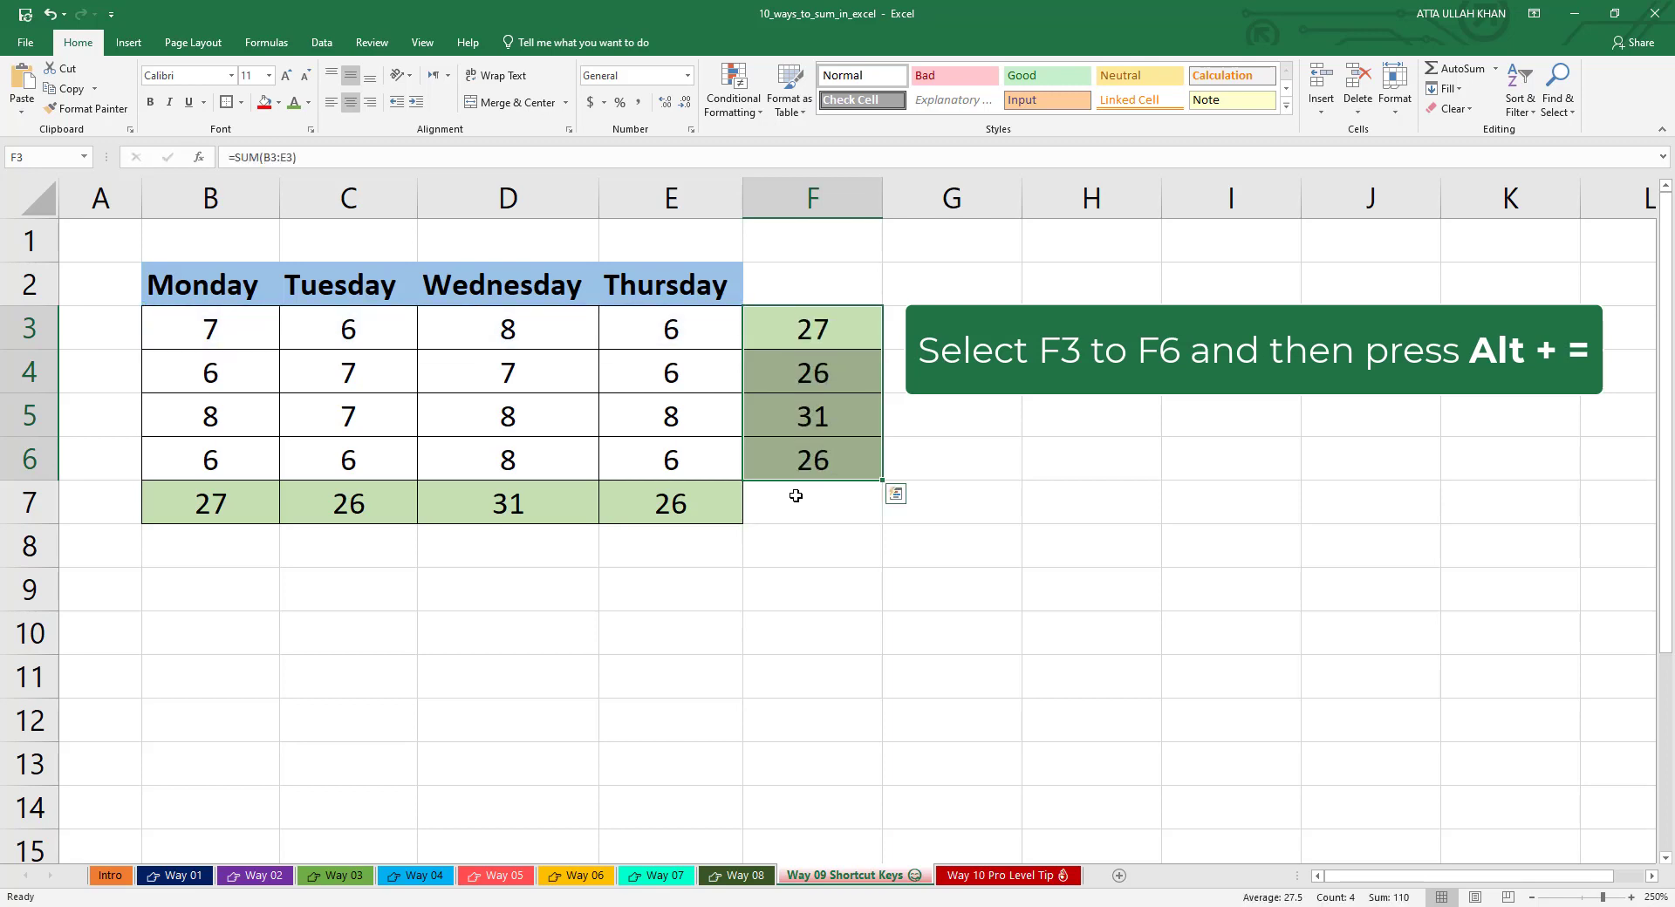
key(Return)
click(796, 497)
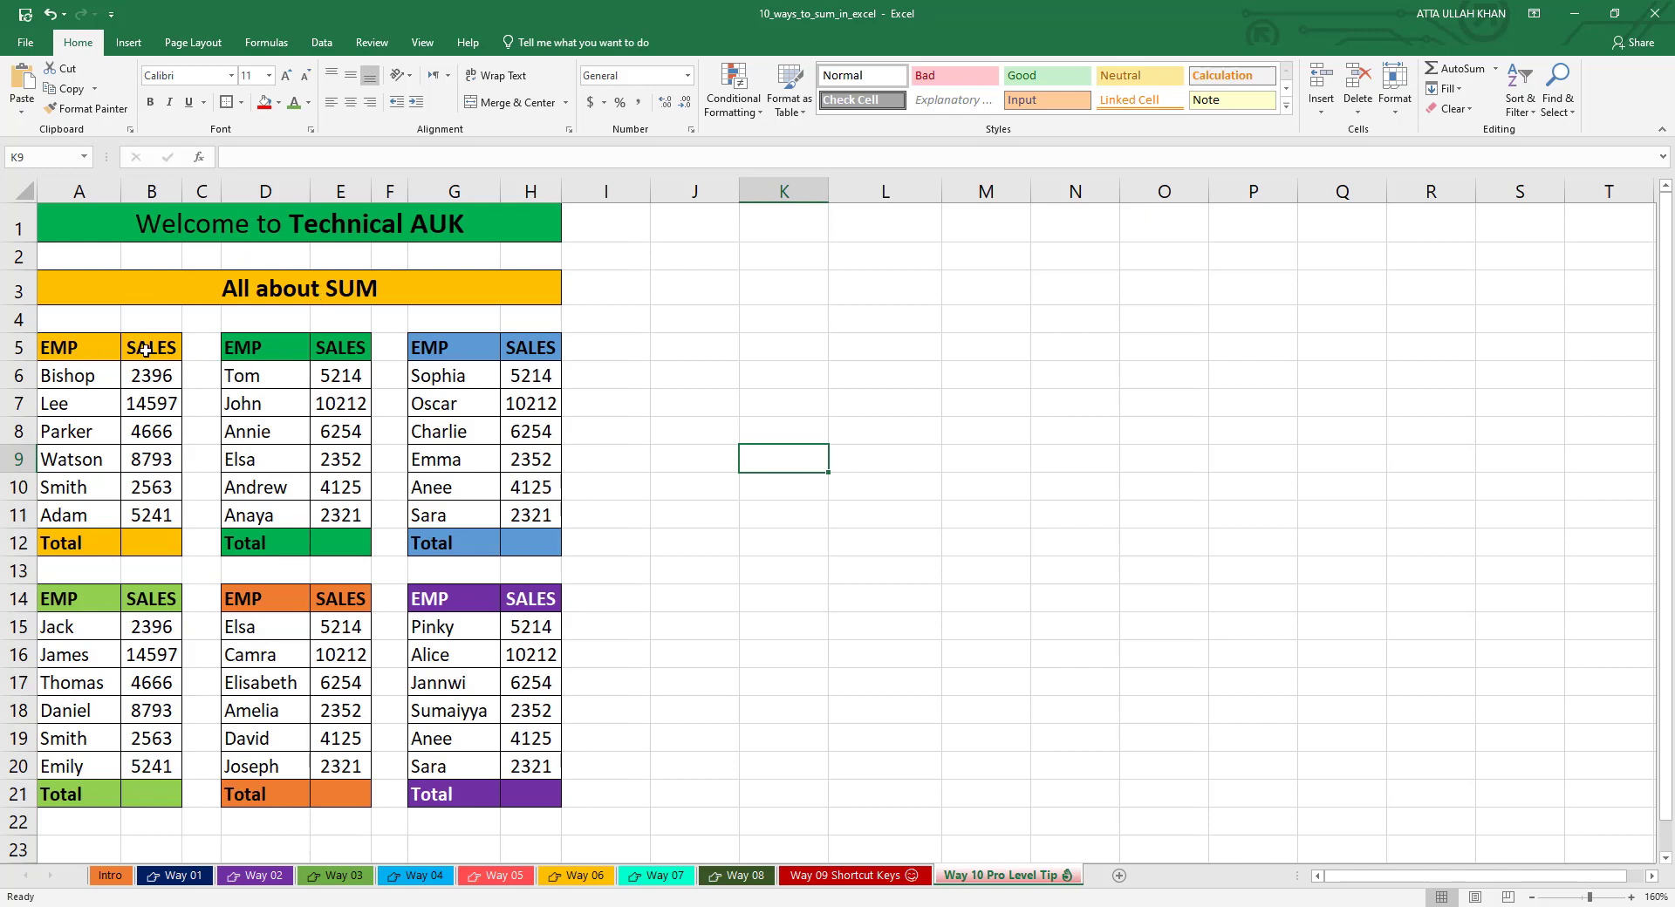
Total the sales in cell B12 of the Way 10 sheet with AutoSum, =SUM(B6:B11), and clear the cell again.
click(148, 533)
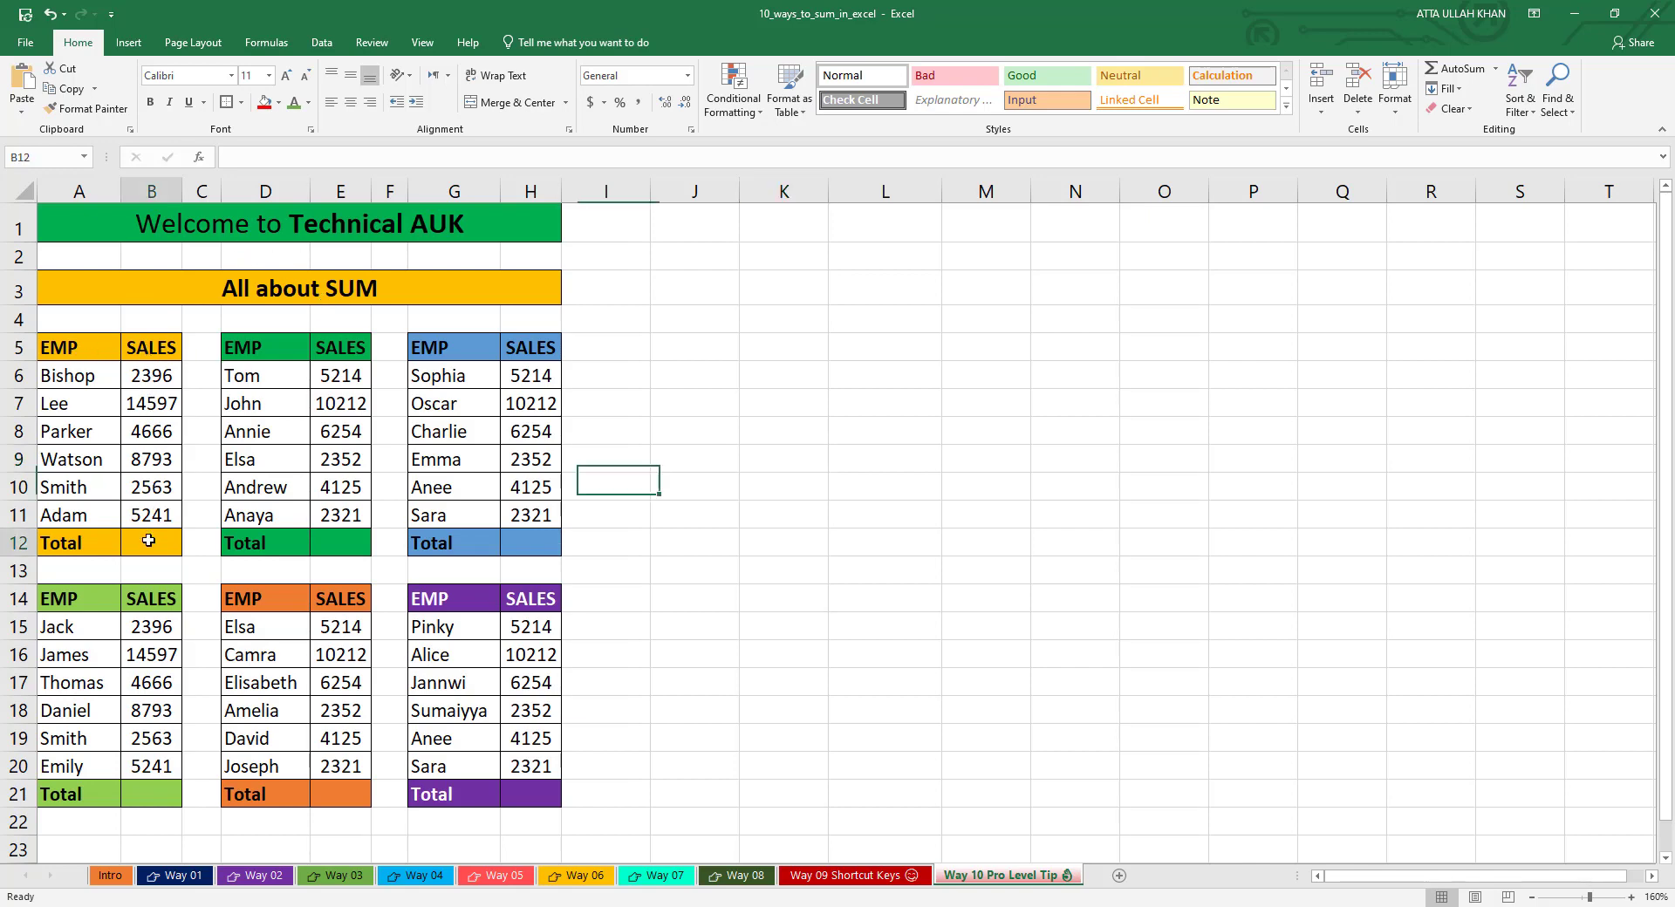
key(alt+equal)
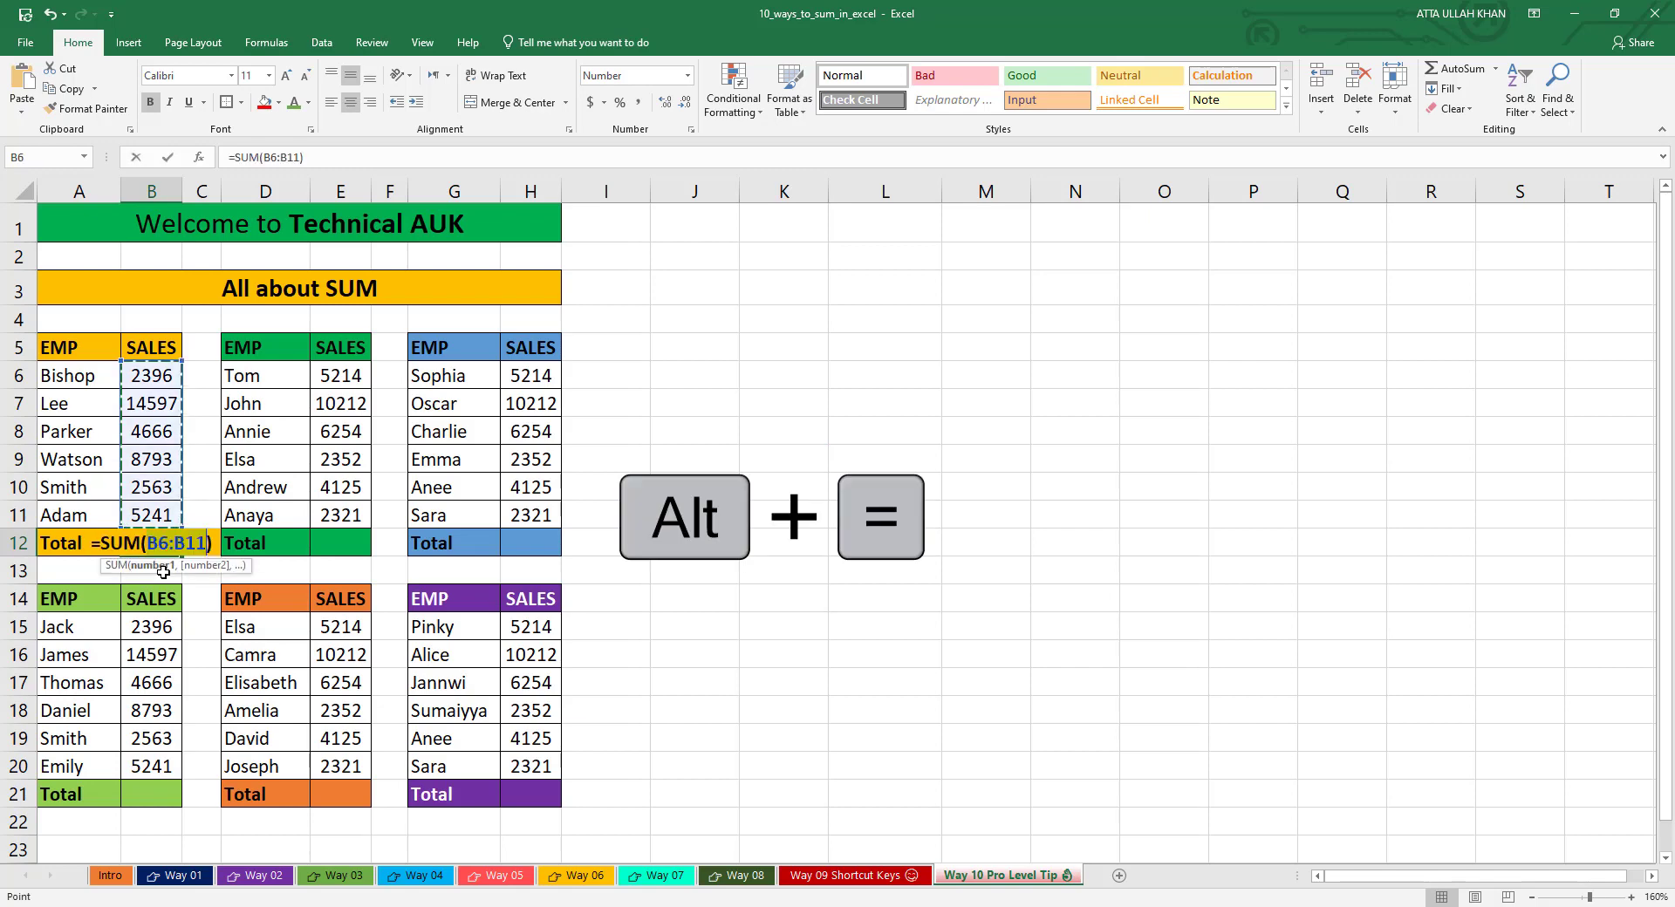
key(Return)
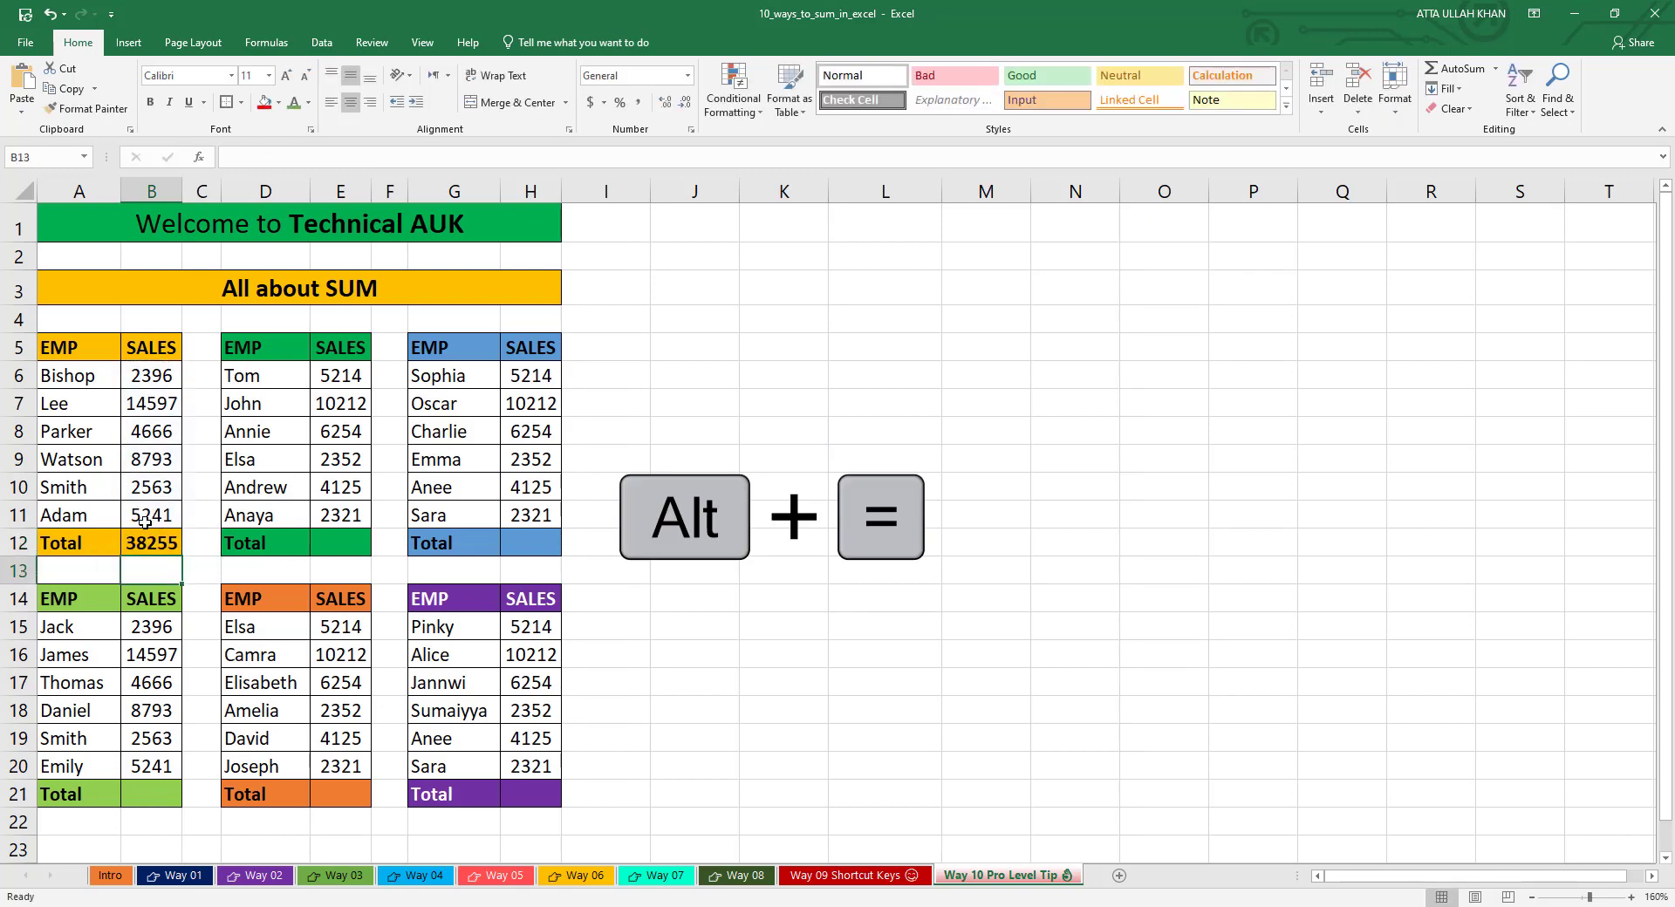
click(146, 539)
key(Delete)
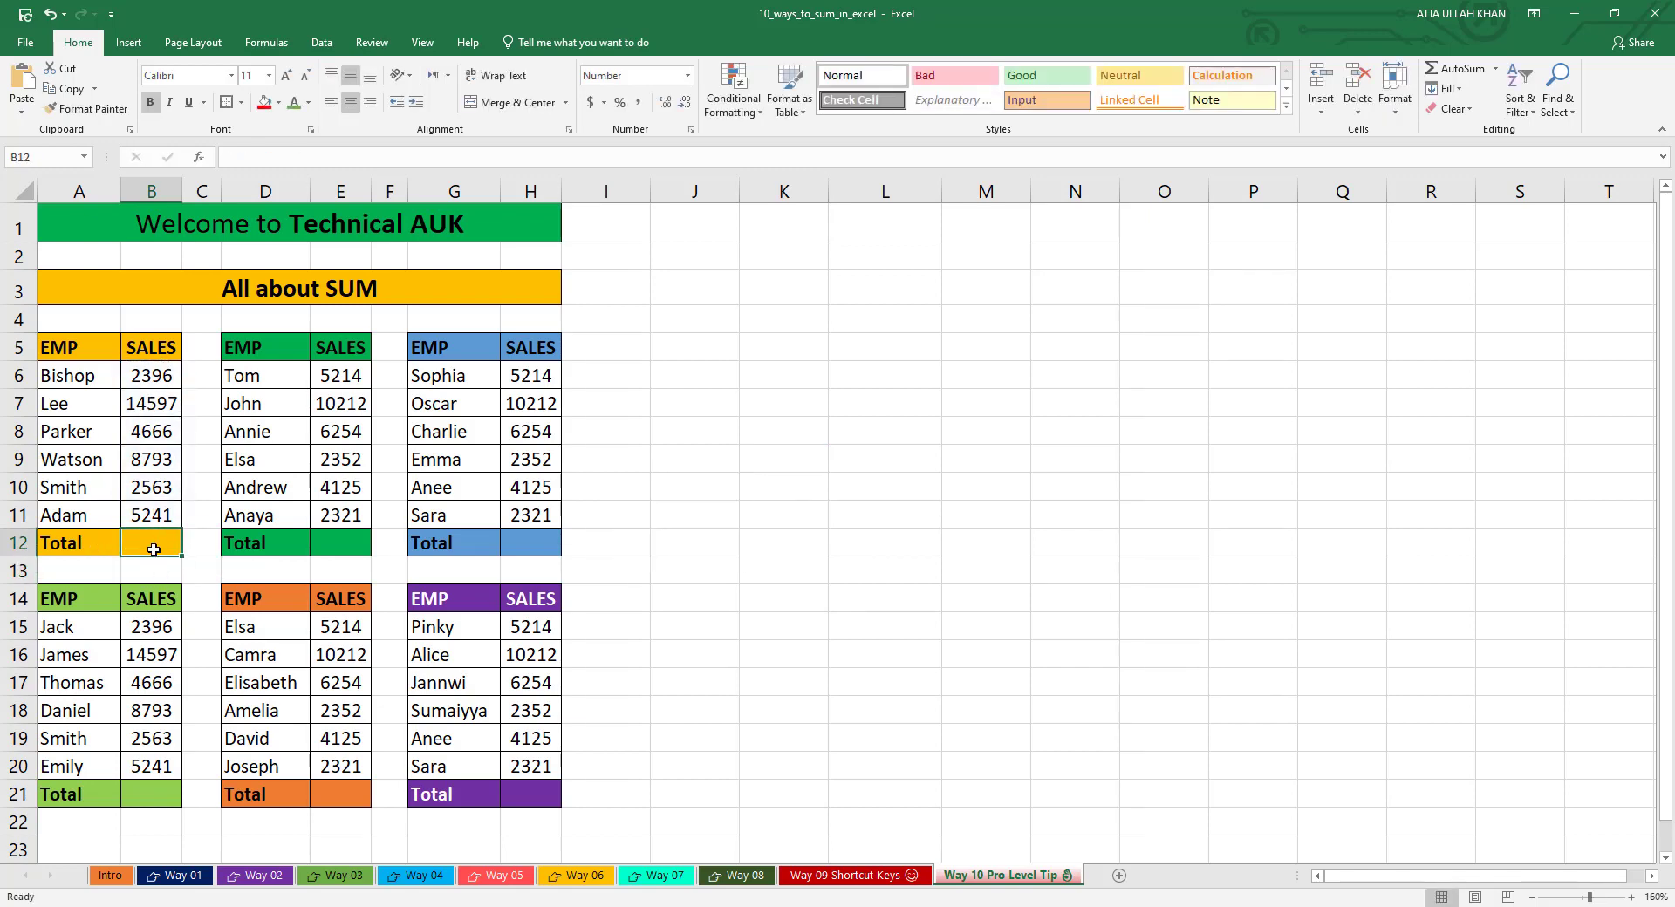
Insert AutoSum formulas into all six Total cells at once: B12, E12, H12, B21, E21 and H21.
ctrl+click(325, 539)
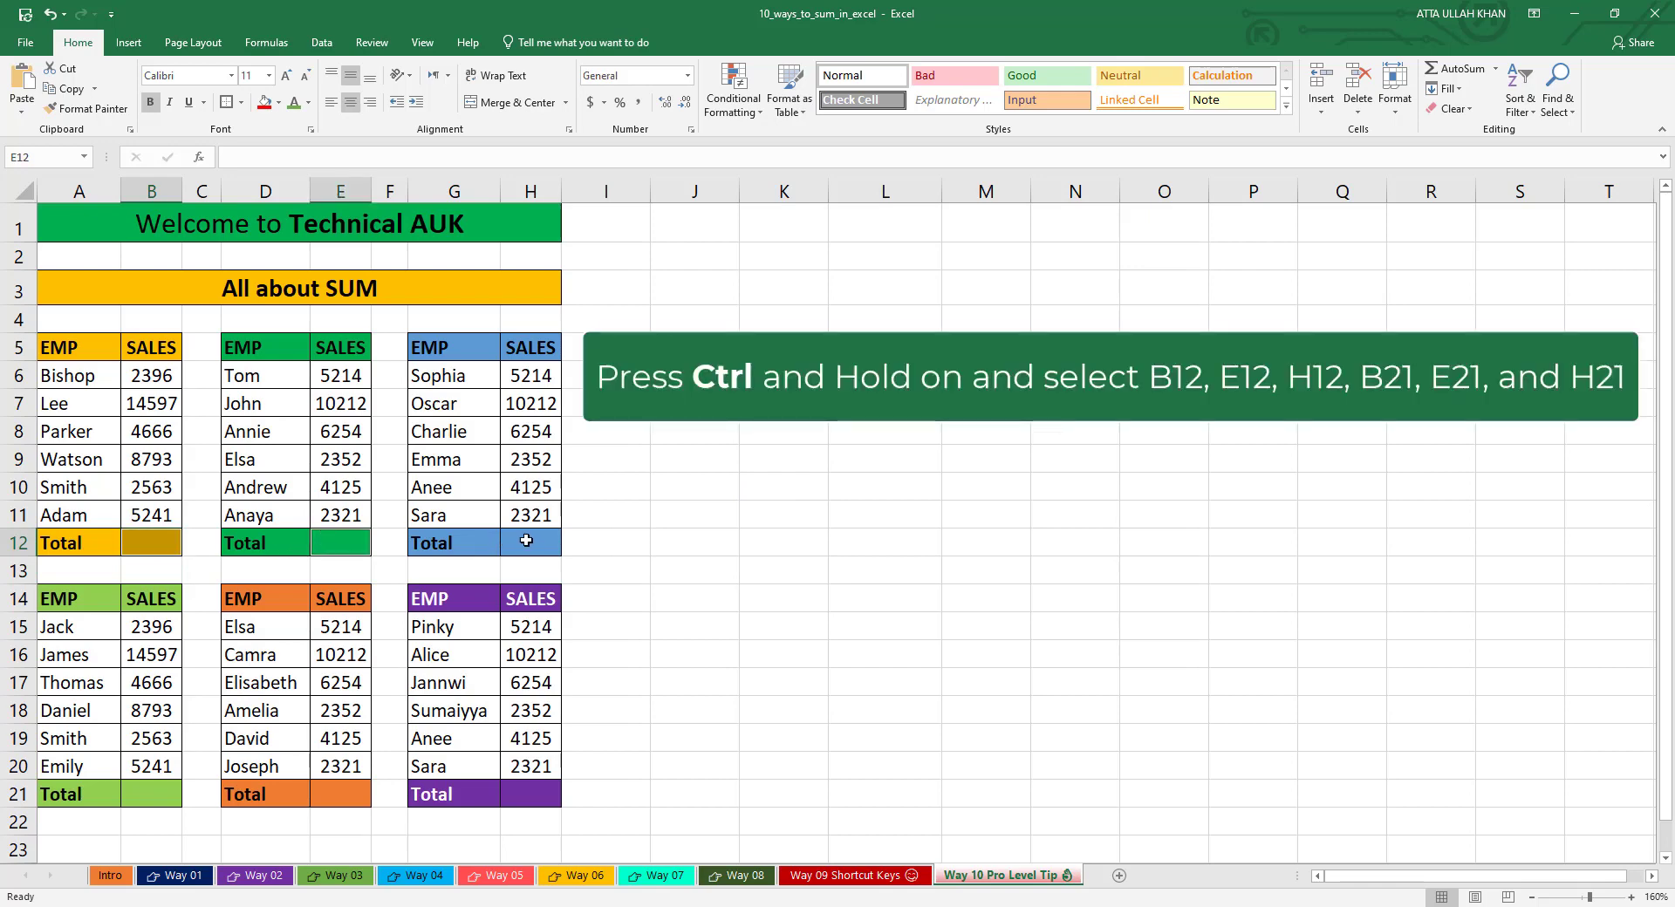
ctrl+click(526, 541)
ctrl+click(530, 790)
ctrl+click(333, 797)
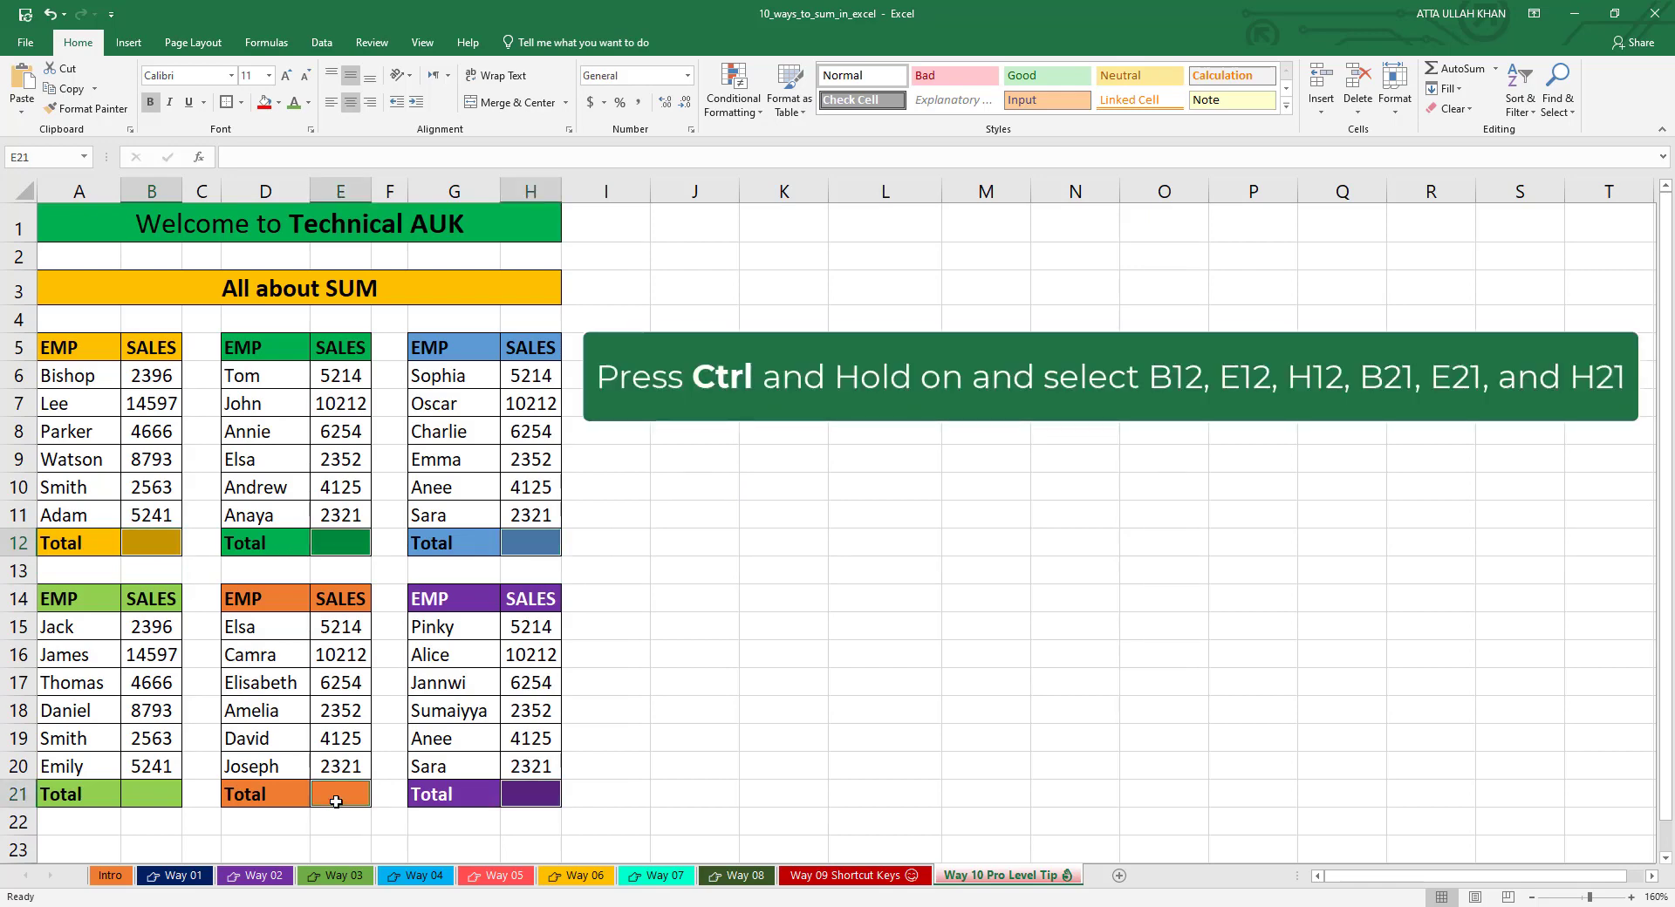
ctrl+click(147, 788)
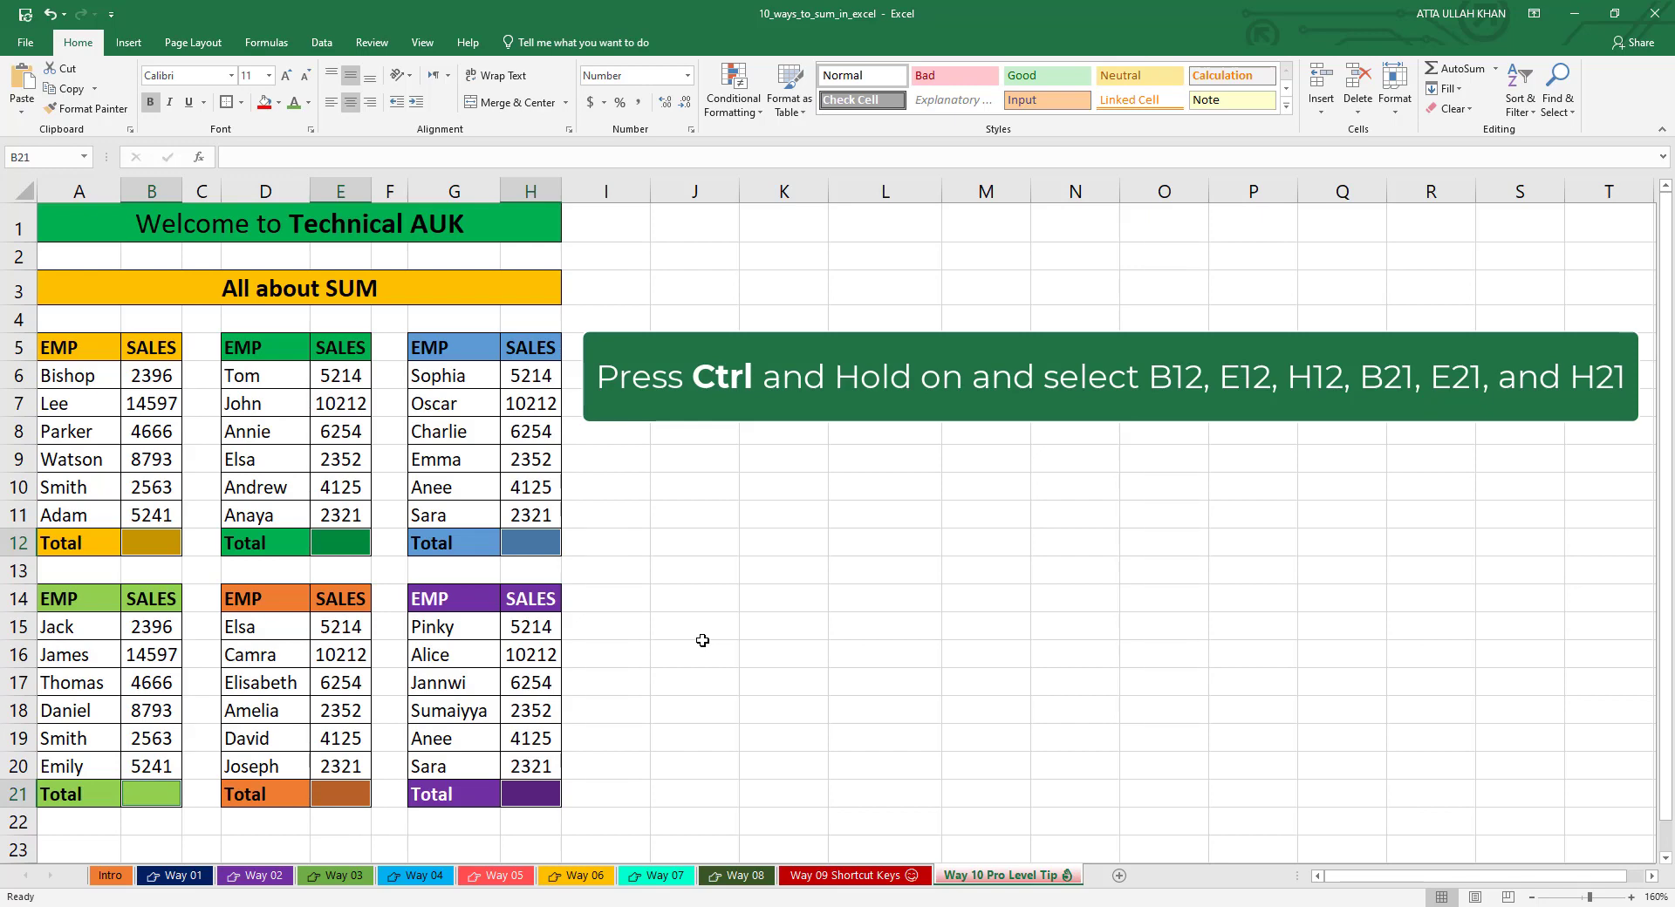
key(alt+equal)
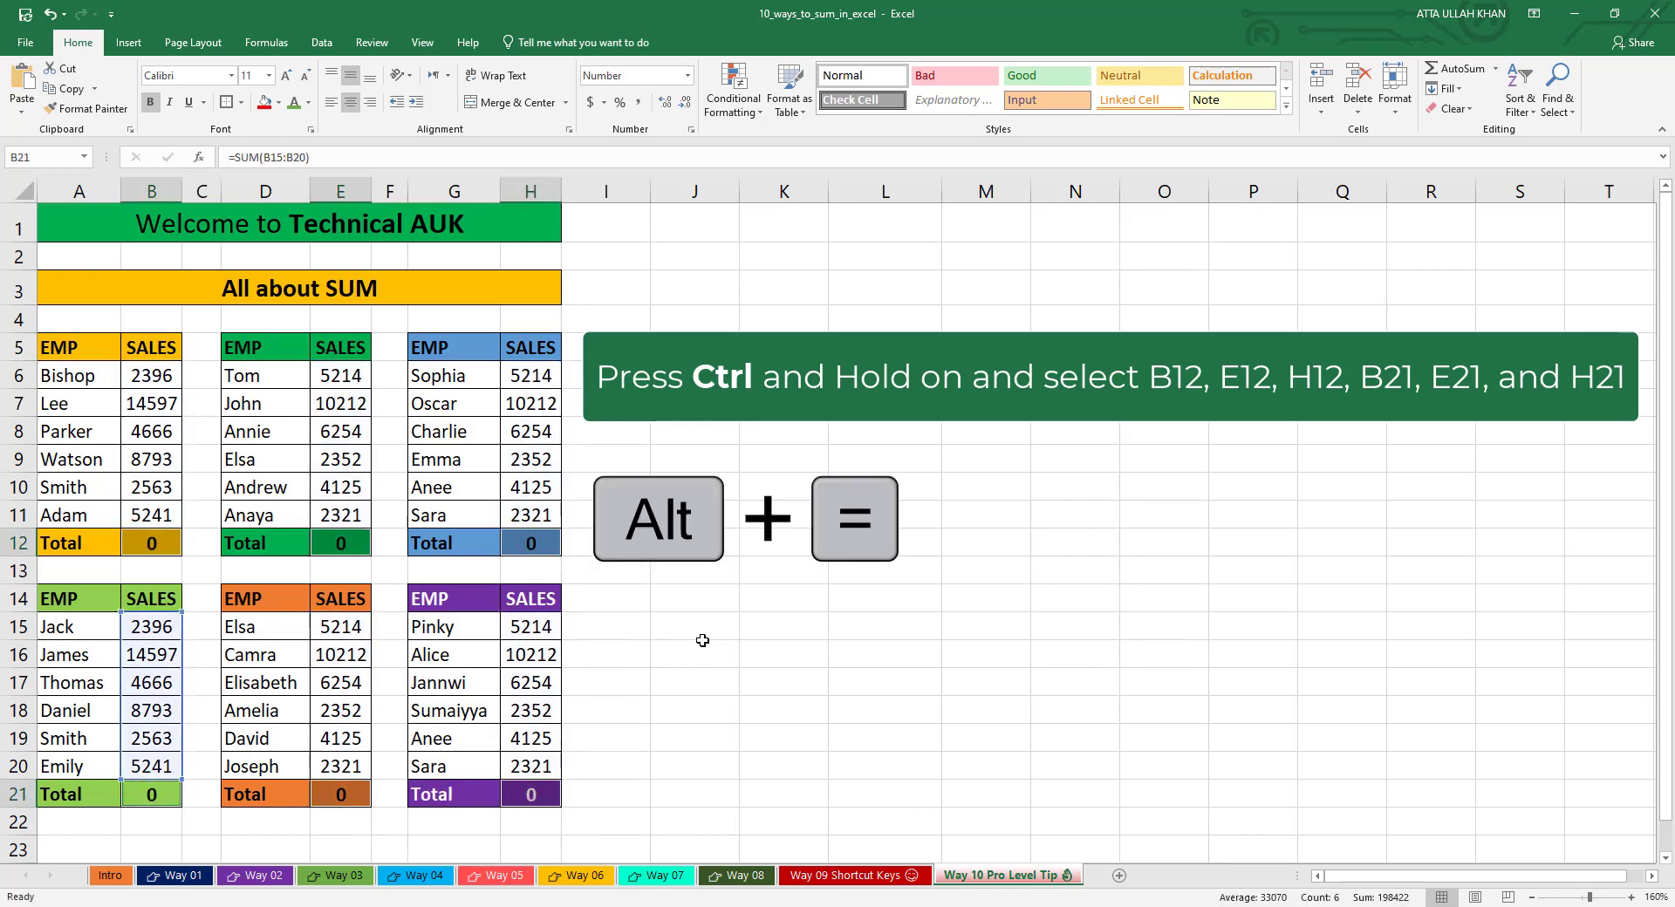
click(611, 514)
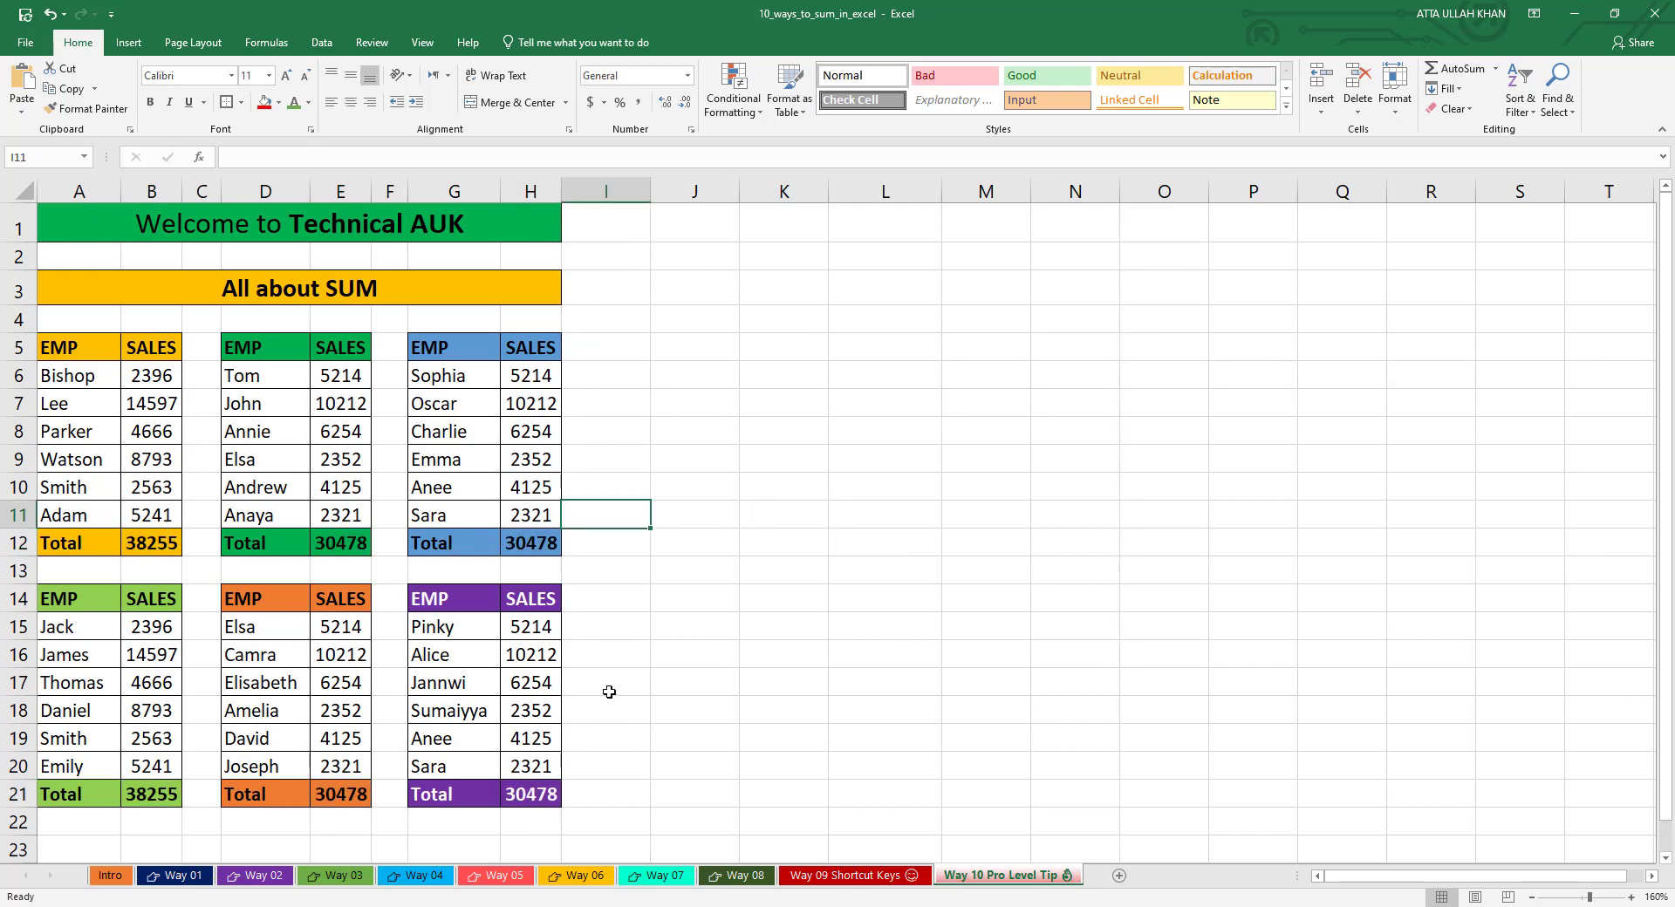
Set the last sales value of the blue table, in cell H11, to 100.
click(642, 602)
click(527, 521)
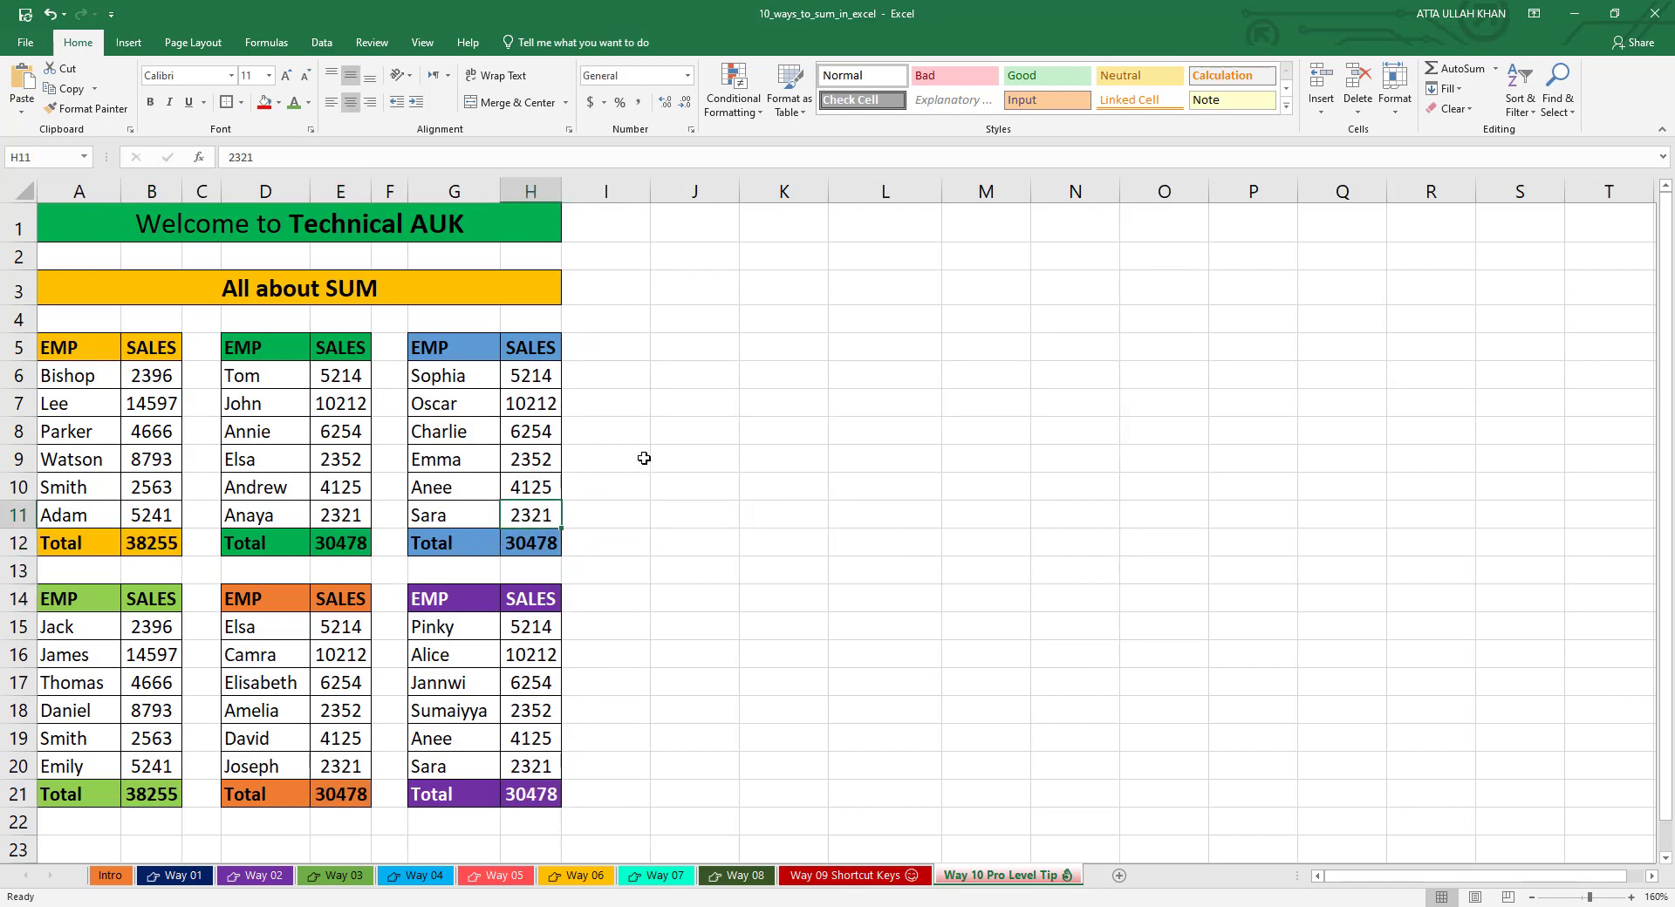
text(100)
key(Return)
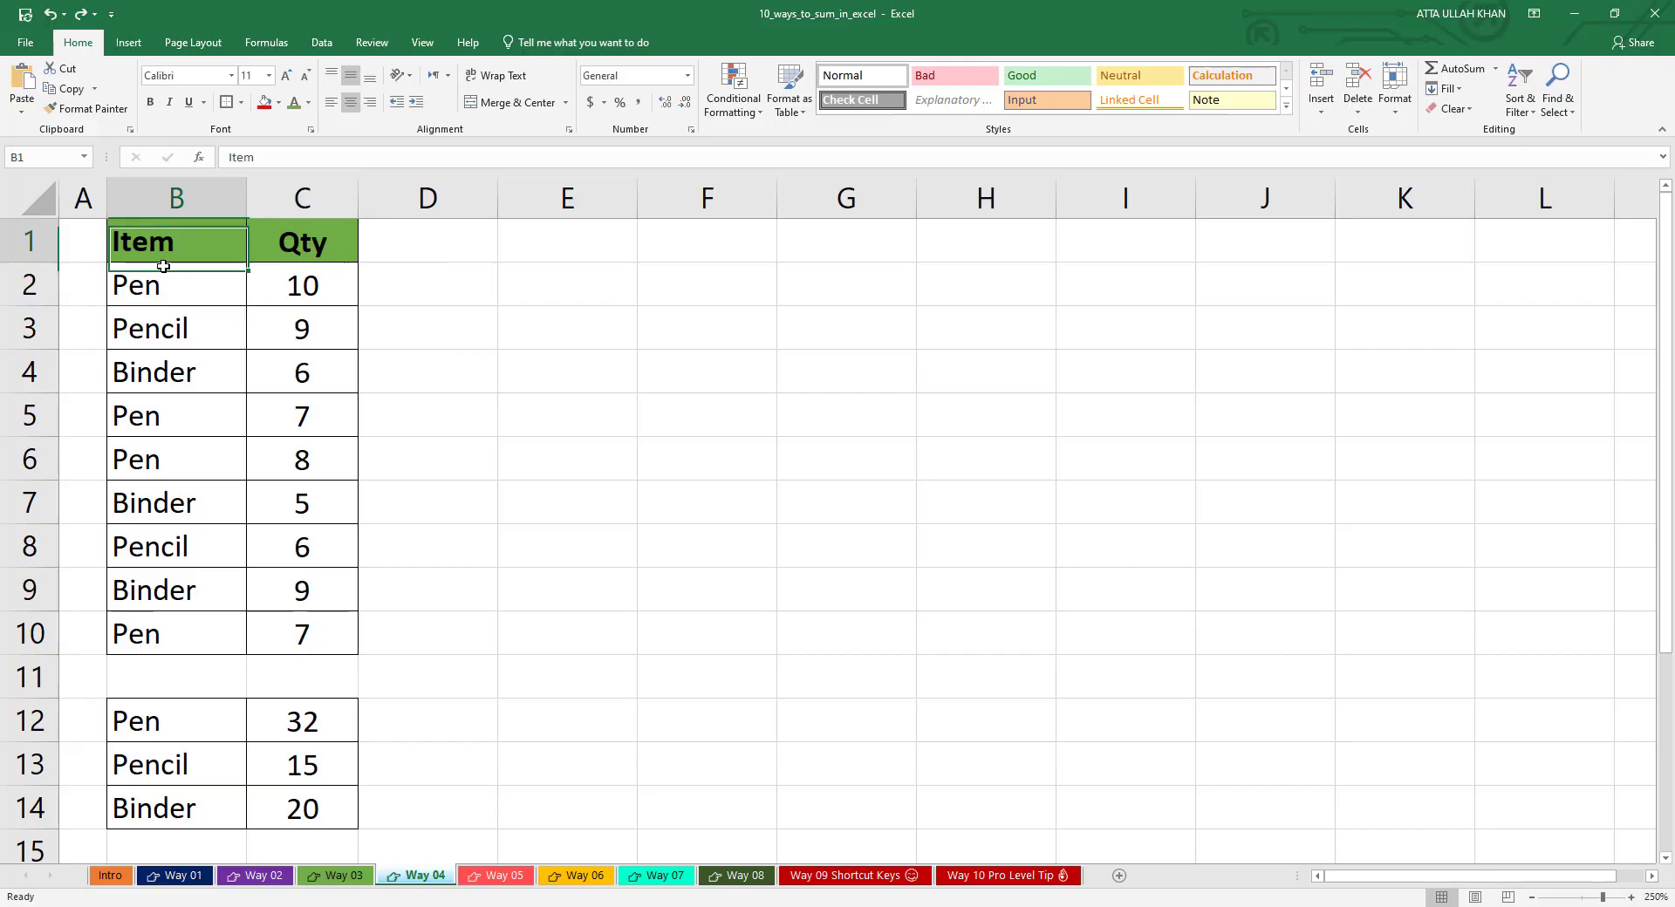
Copy the Item and Qty table, B1:C10, from the Way 04 sheet into cell A1 of a new sheet named BONUS.
drag(166, 253, 337, 624)
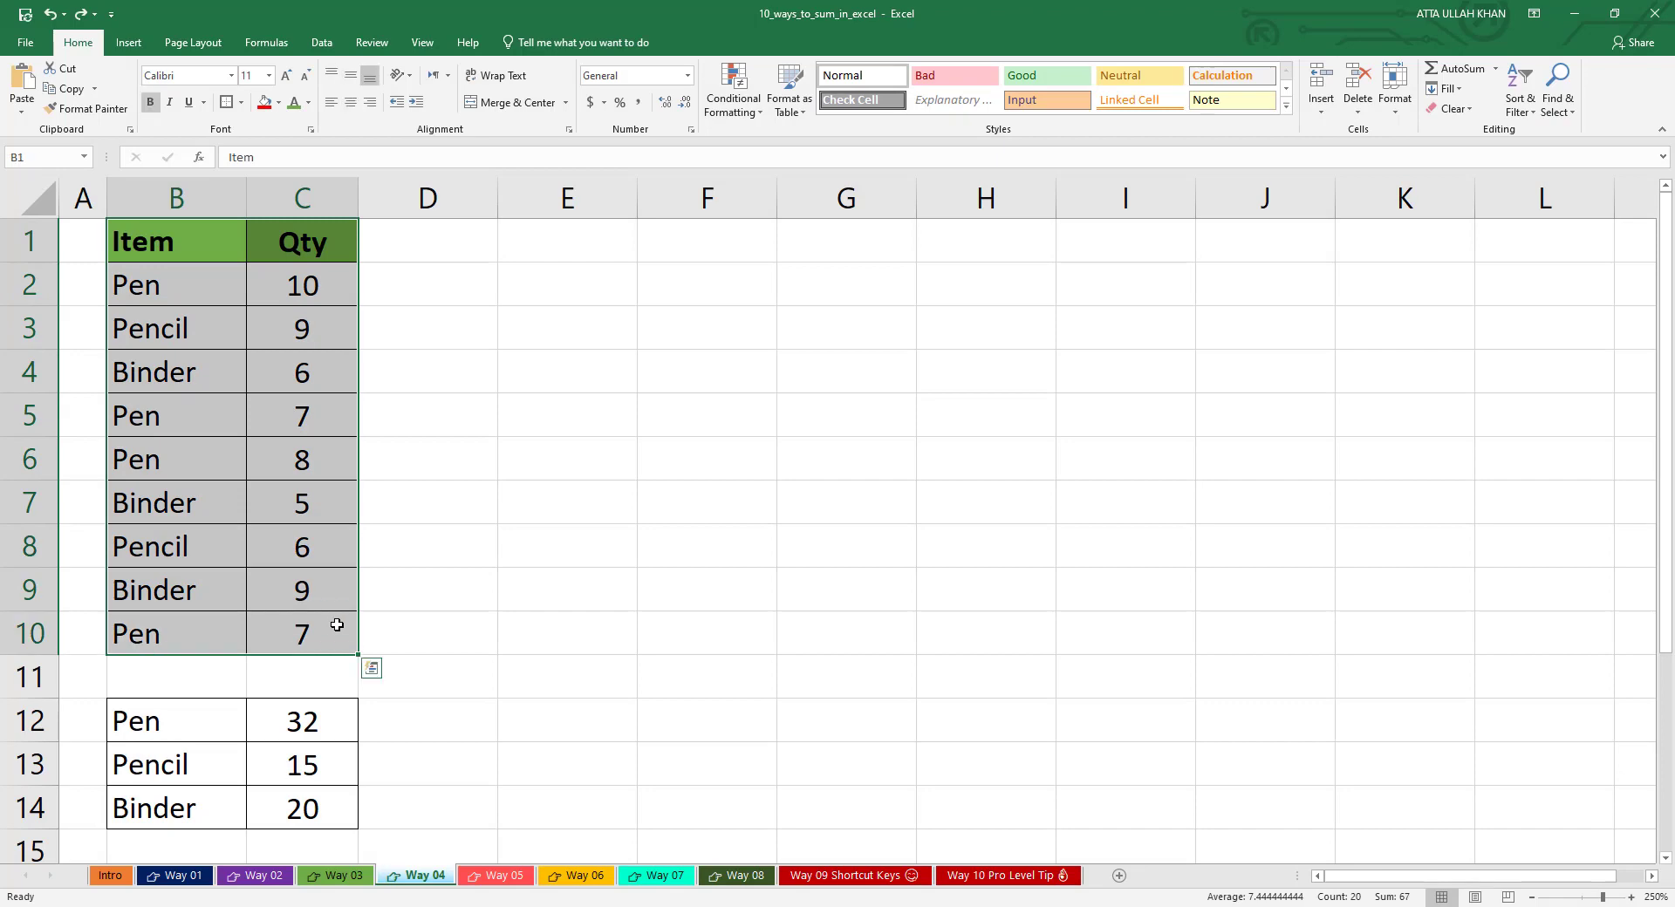
key(ctrl+c)
click(1119, 875)
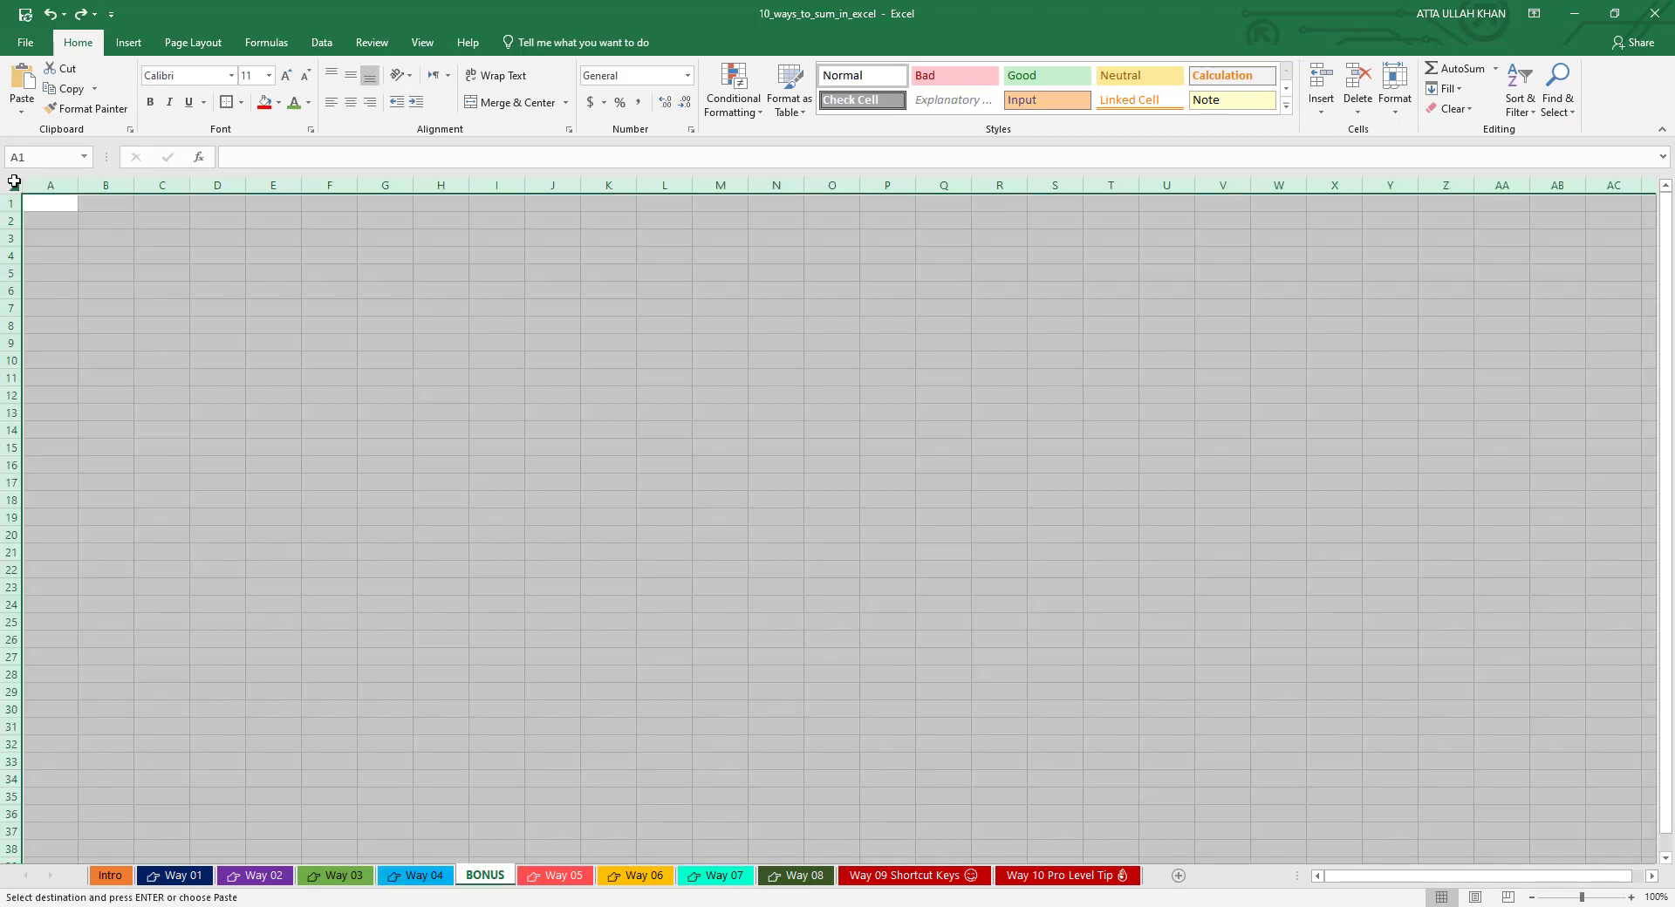
key(ctrl+v)
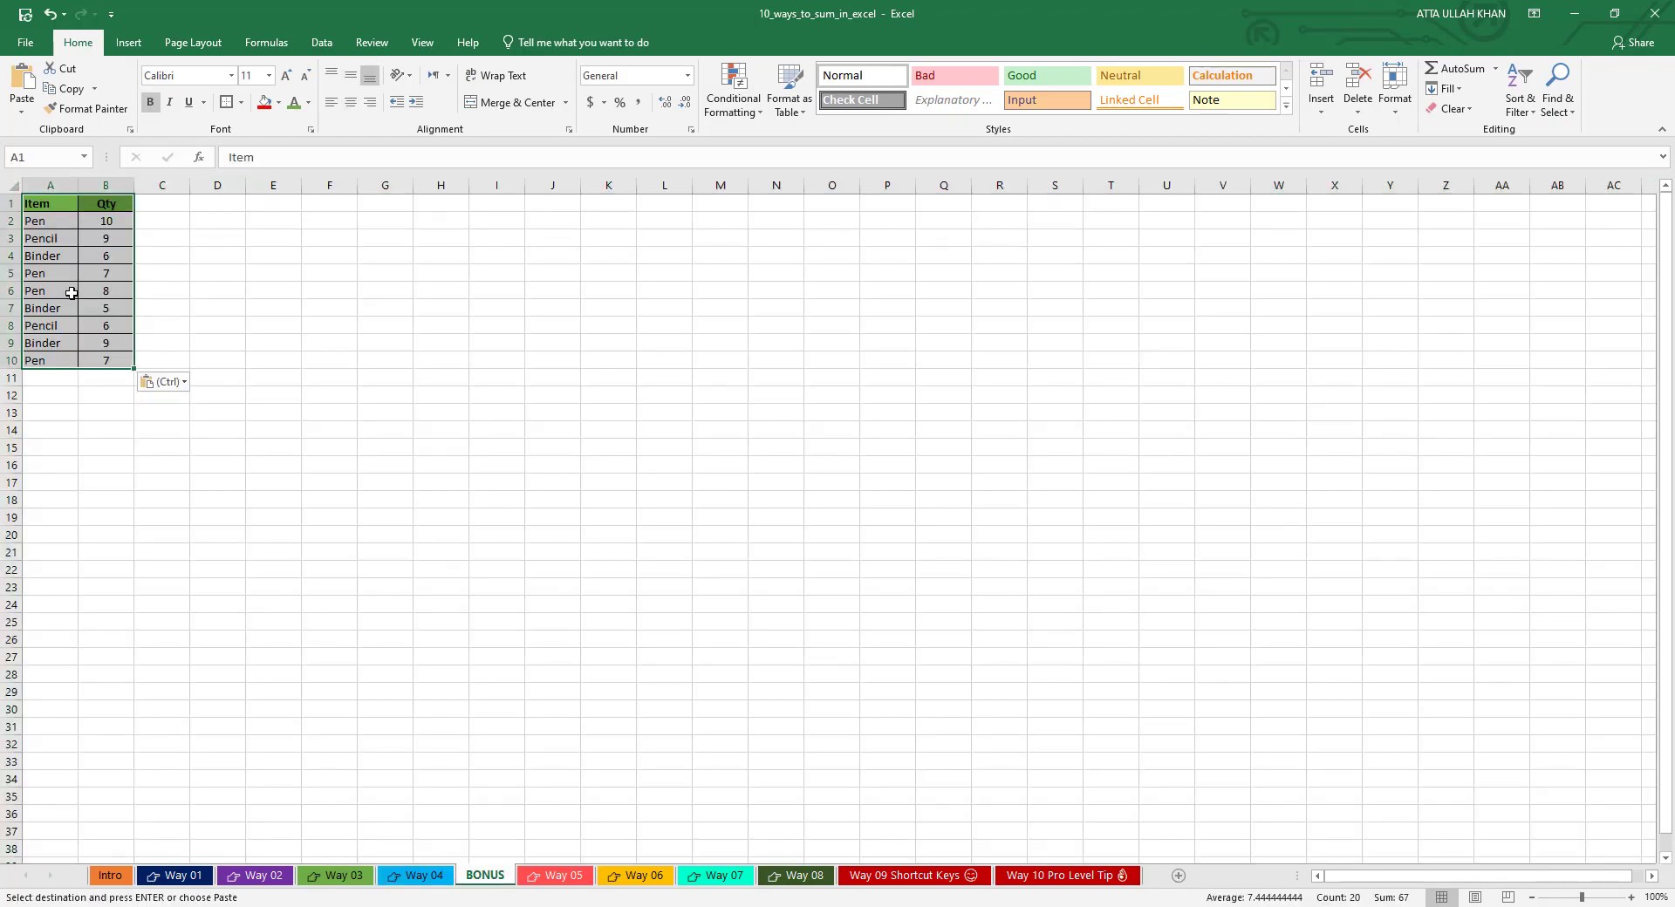
Add a Sum total in B11 below the Qty values B2:B10 with Quick Analysis.
scroll(71, 370, up, 4)
scroll(71, 370, up, 2)
scroll(71, 369, up, 2)
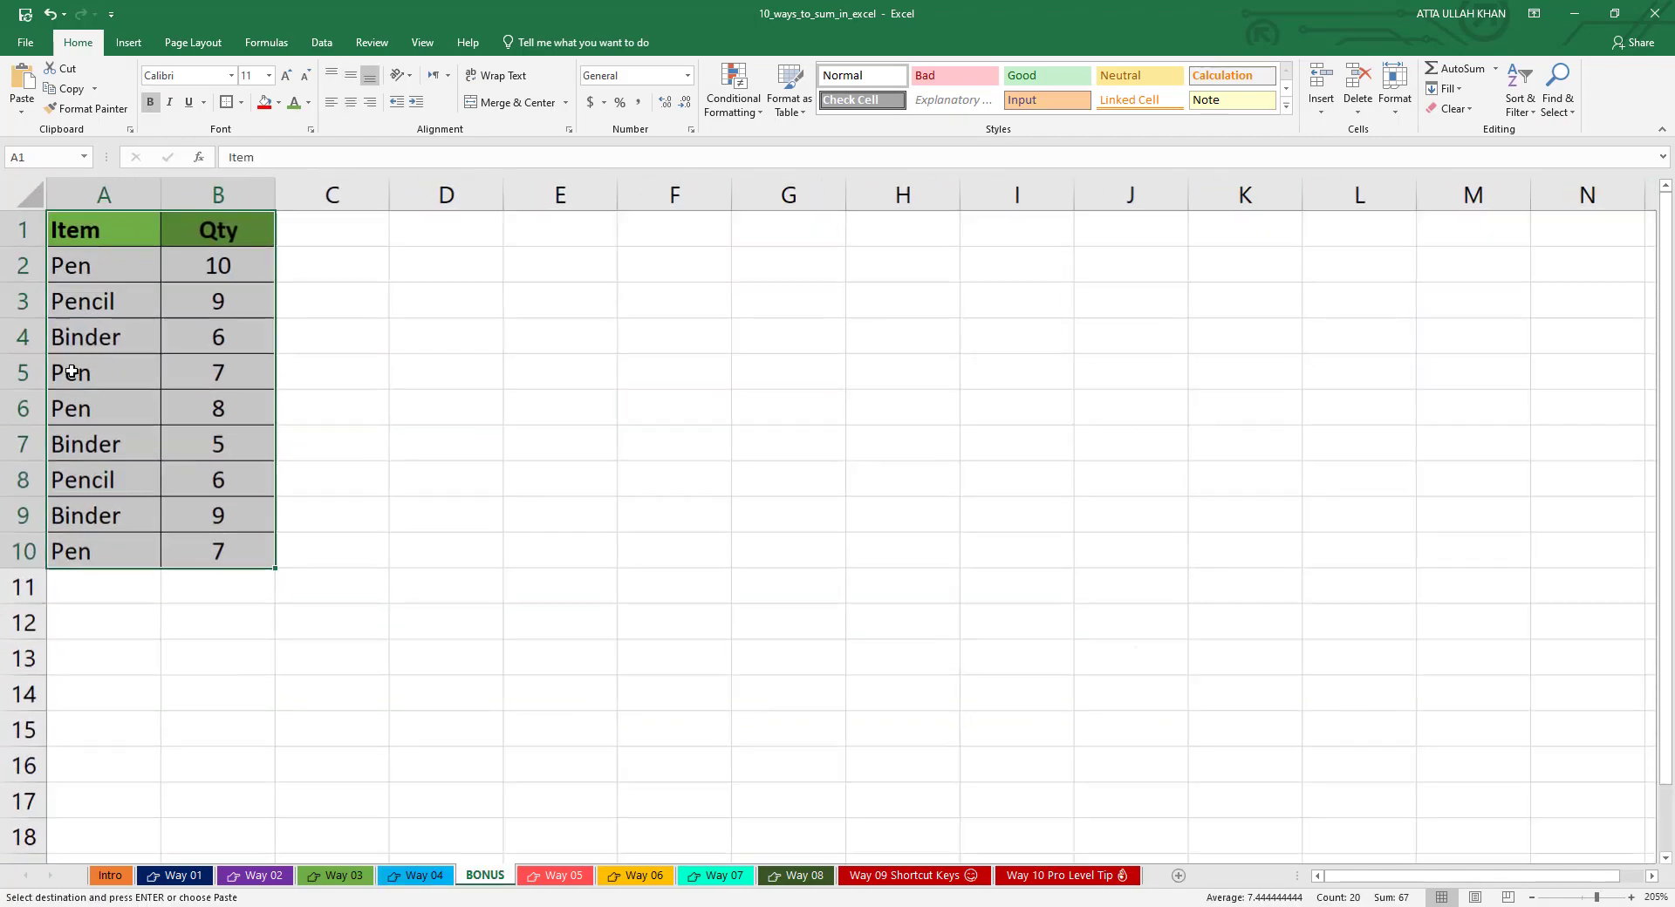
scroll(102, 381, down, 1)
click(175, 578)
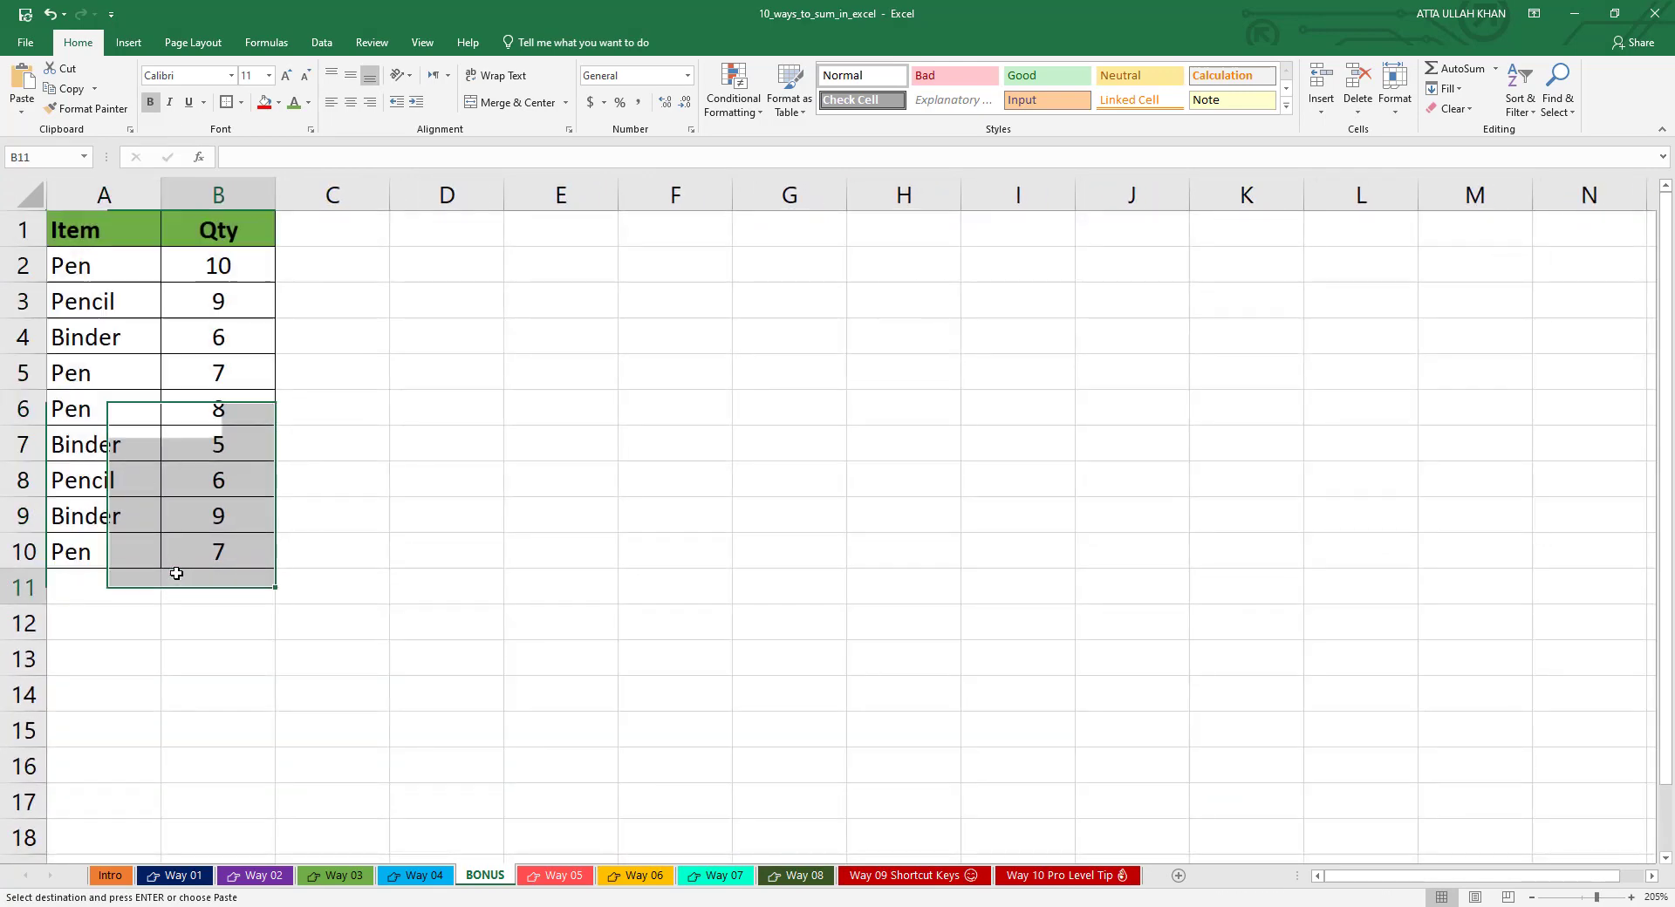
click(190, 266)
drag(190, 265, 224, 549)
click(289, 582)
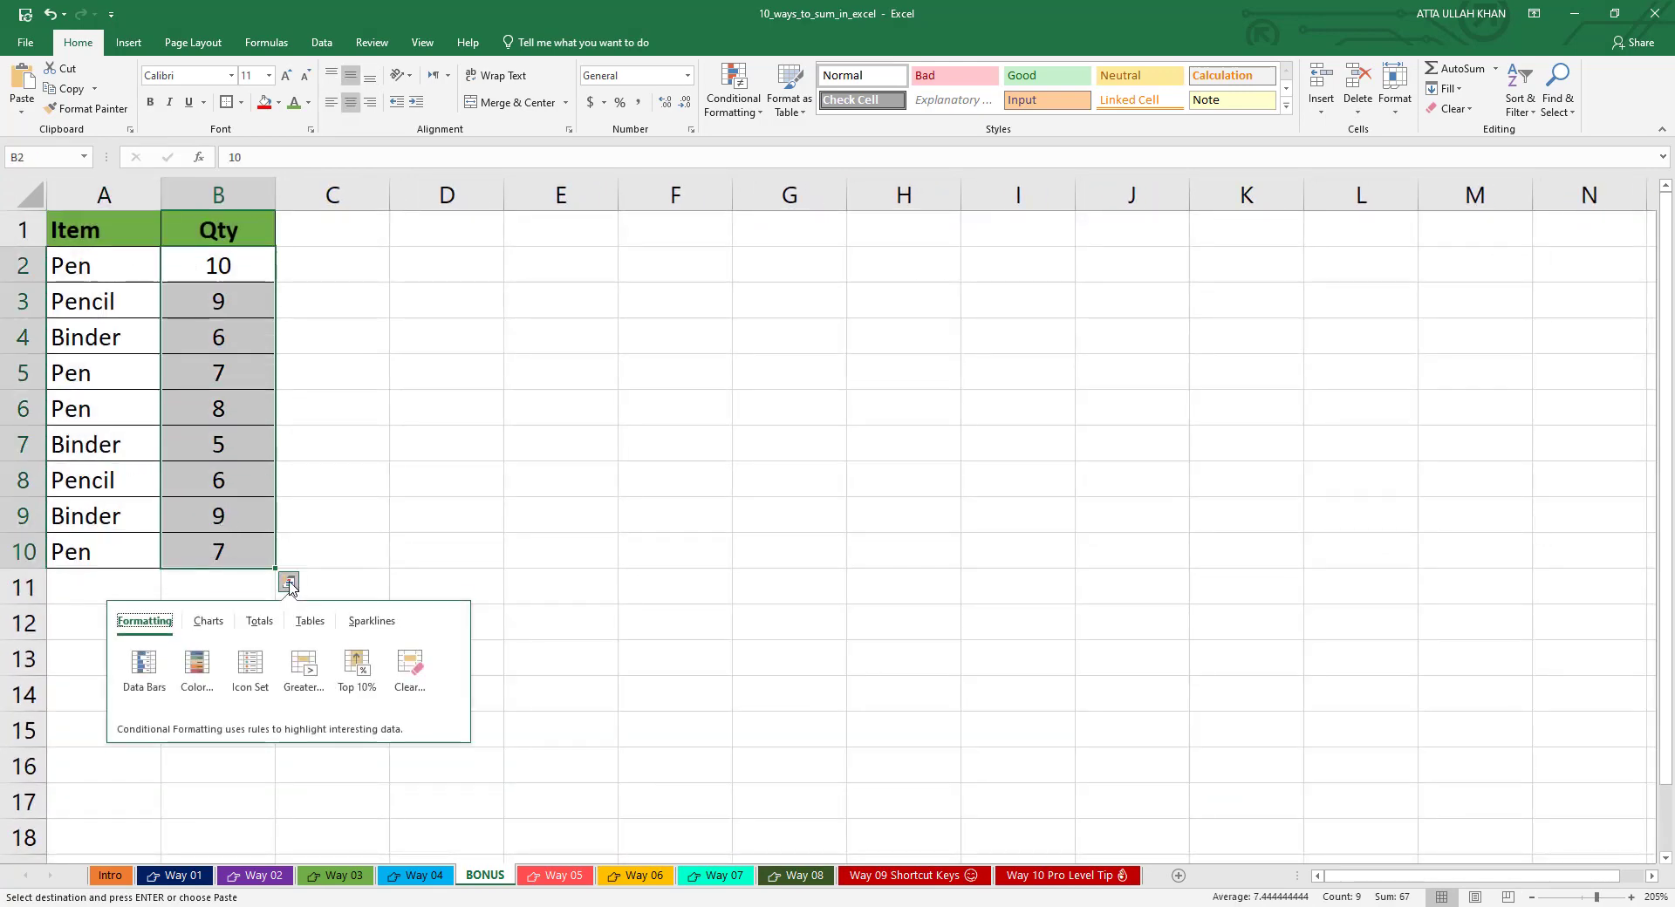
click(261, 622)
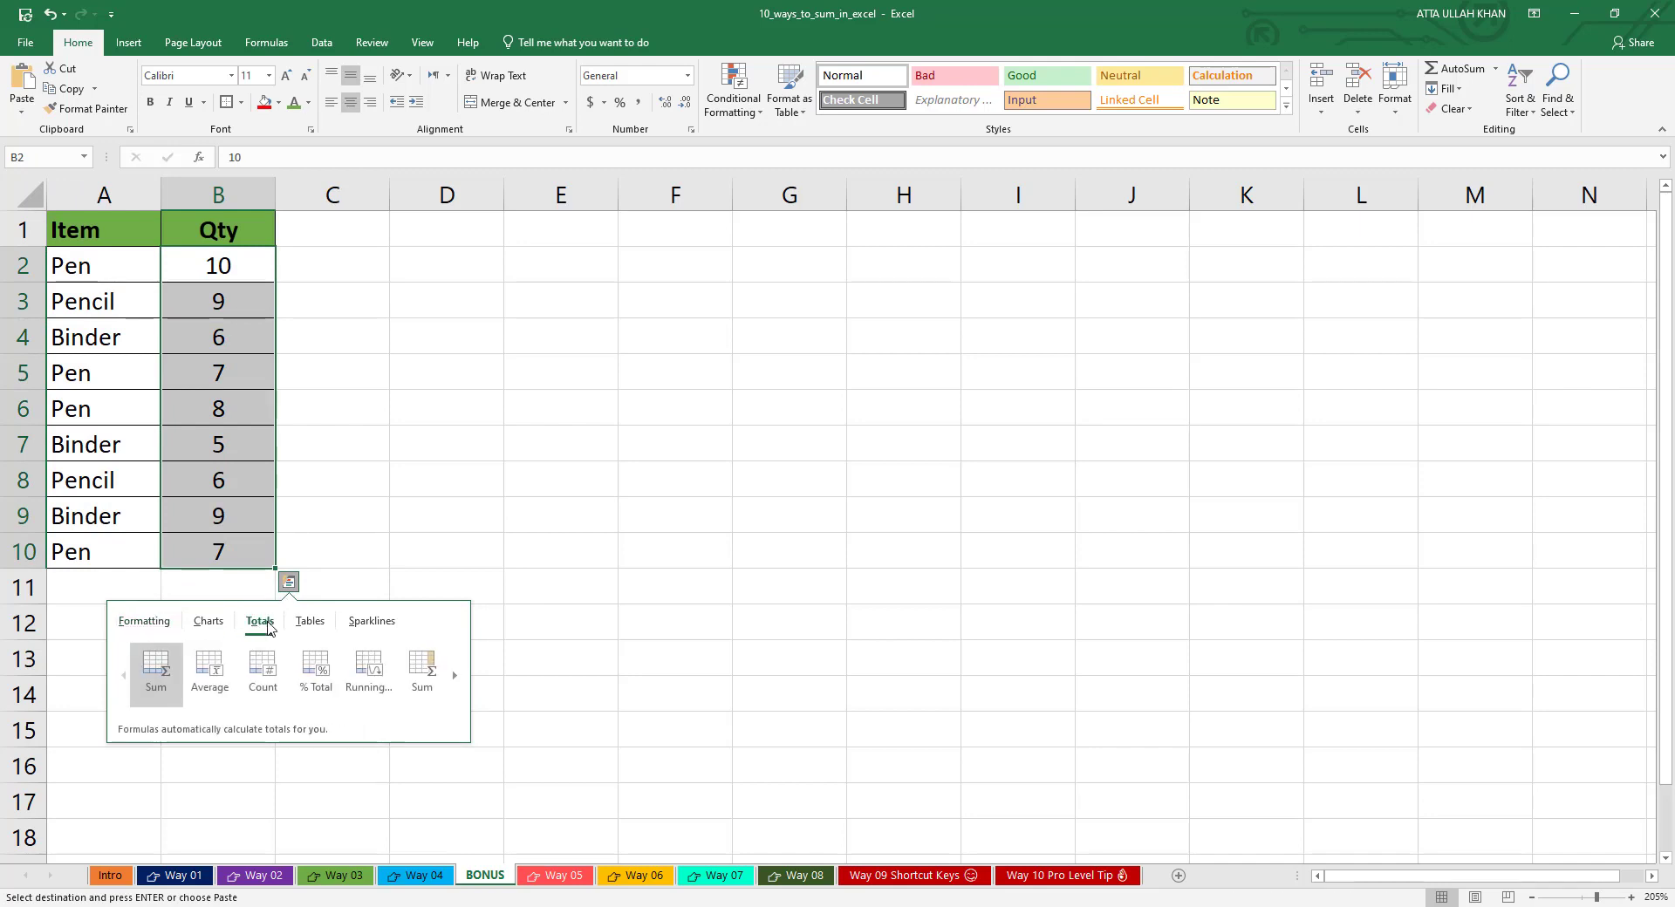
click(156, 672)
click(253, 606)
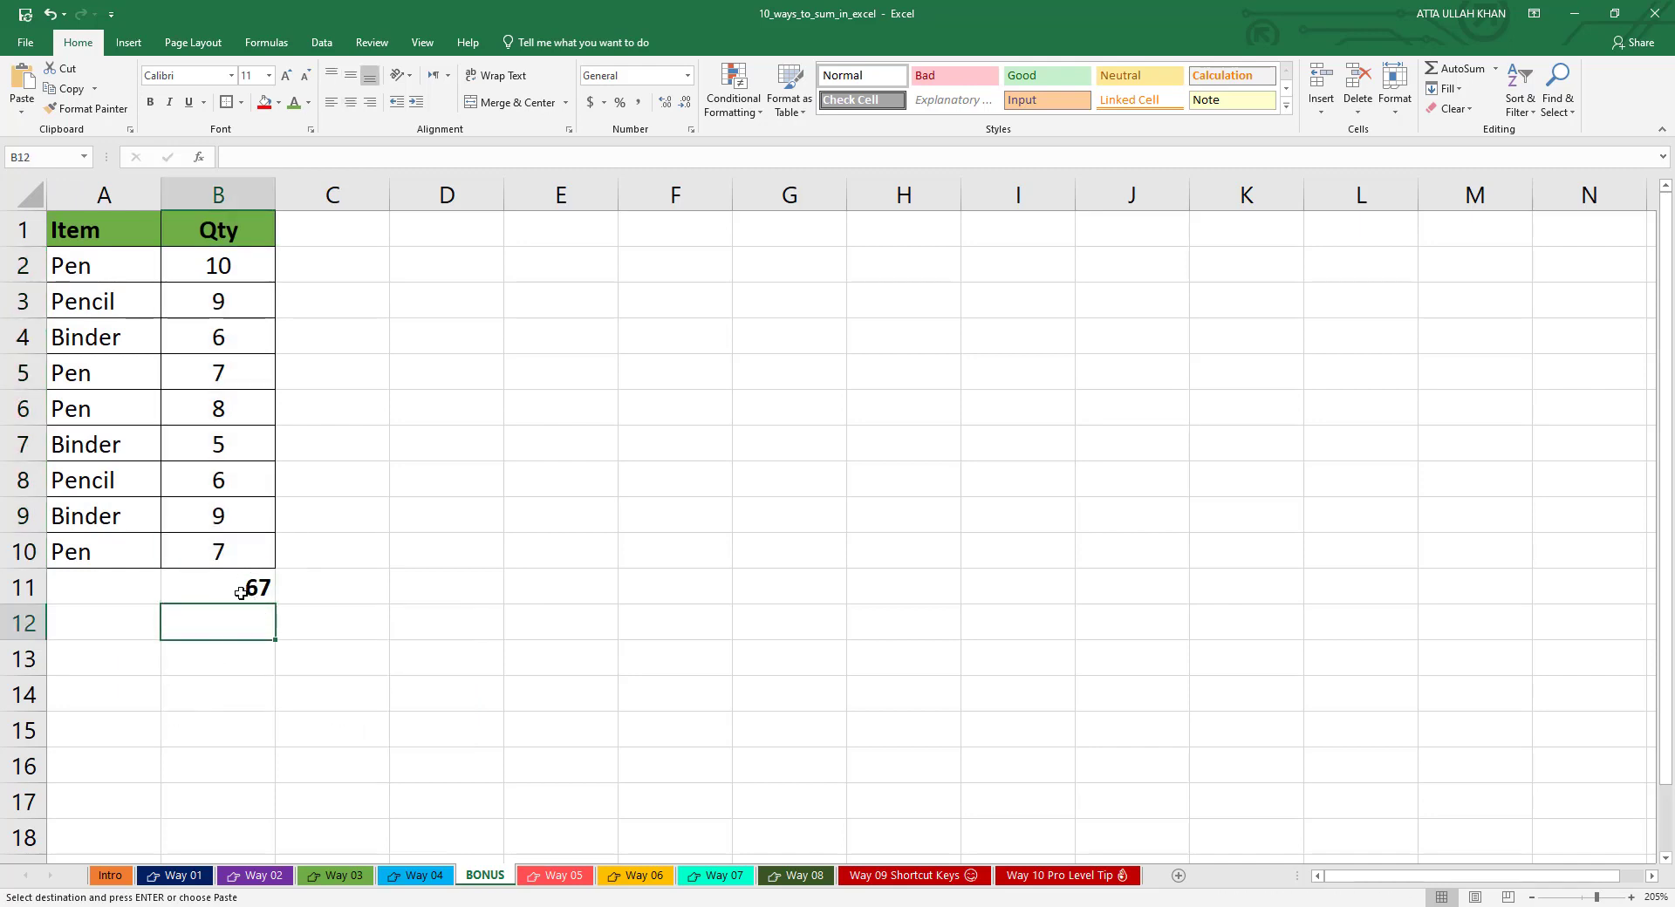
Fill the Qty total cell B11 with the standard orange color.
click(240, 594)
click(278, 103)
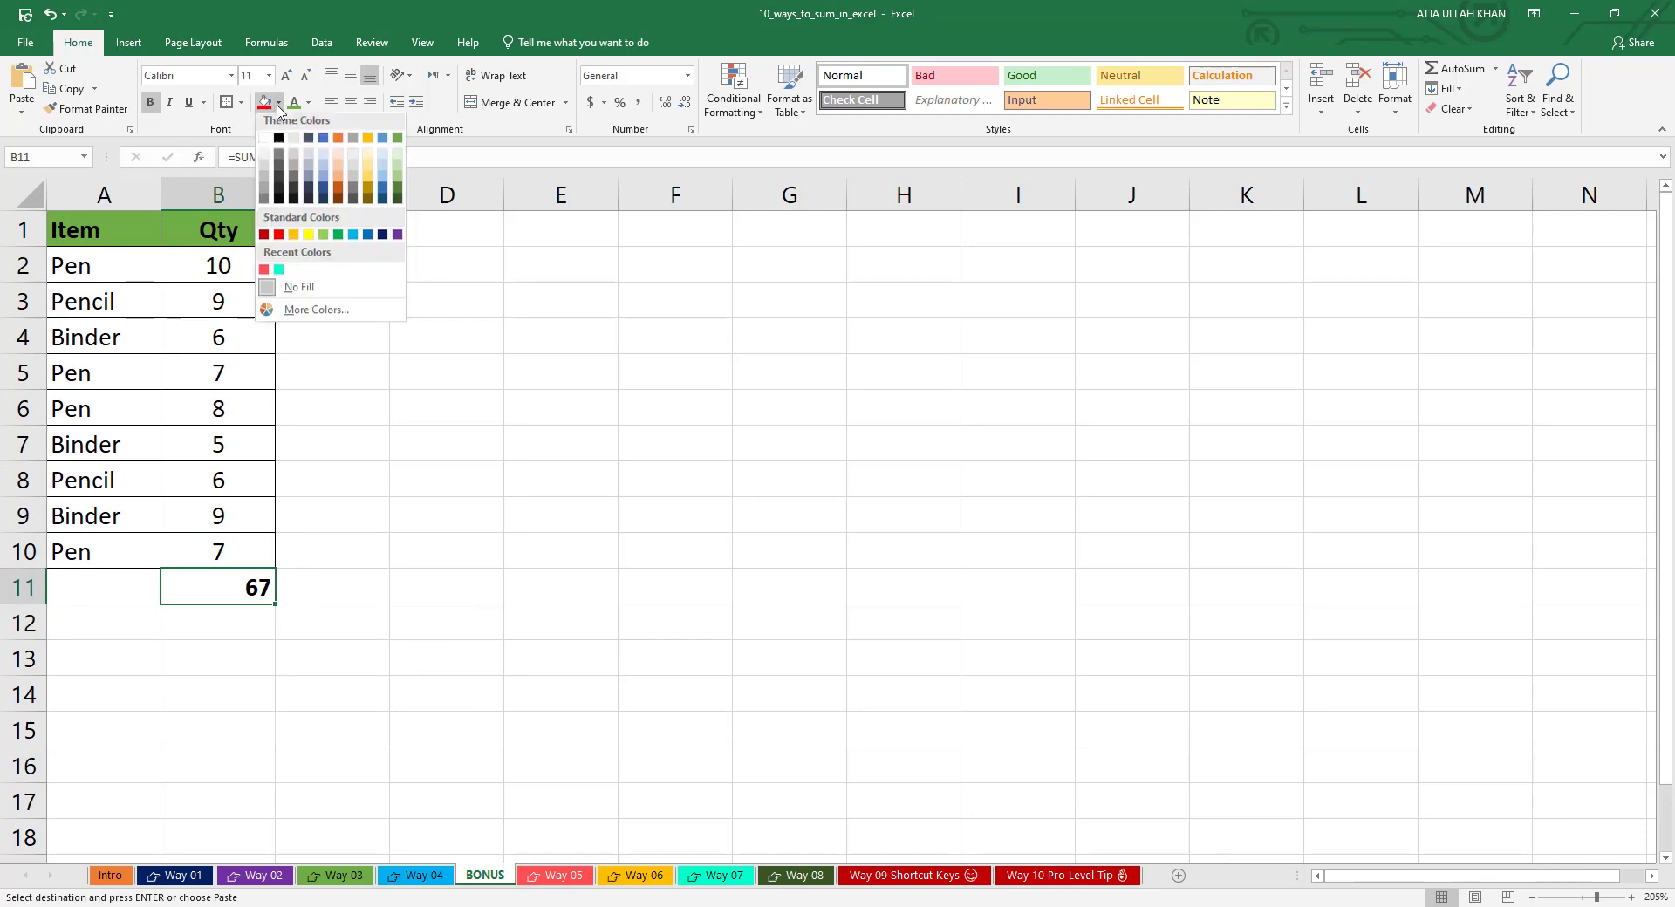
click(295, 234)
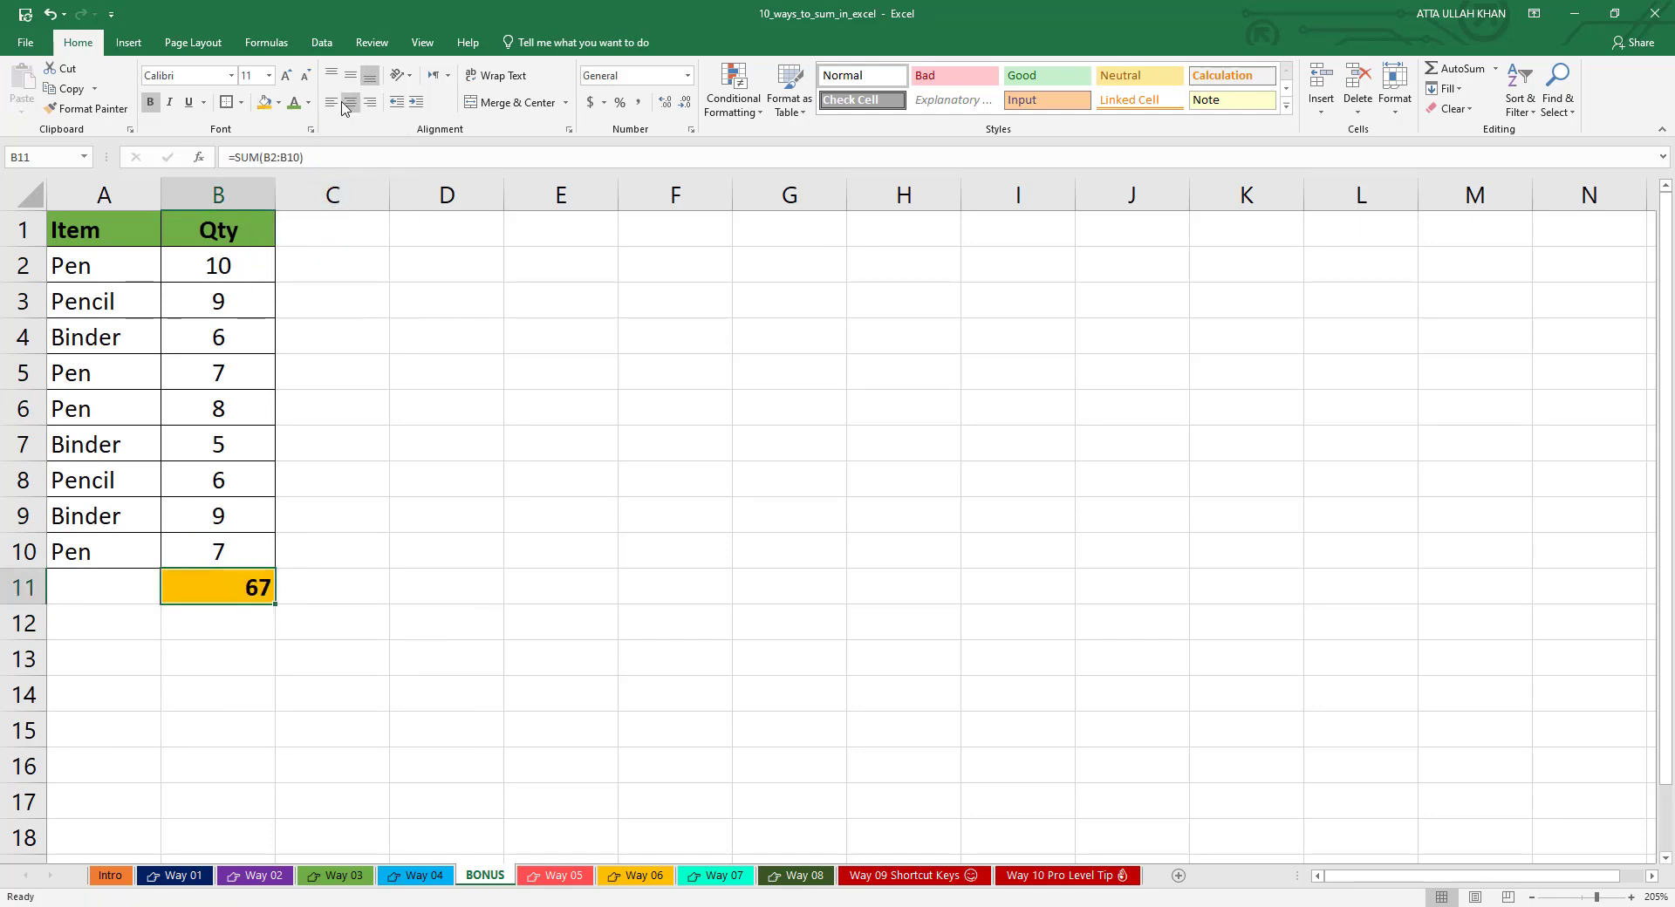